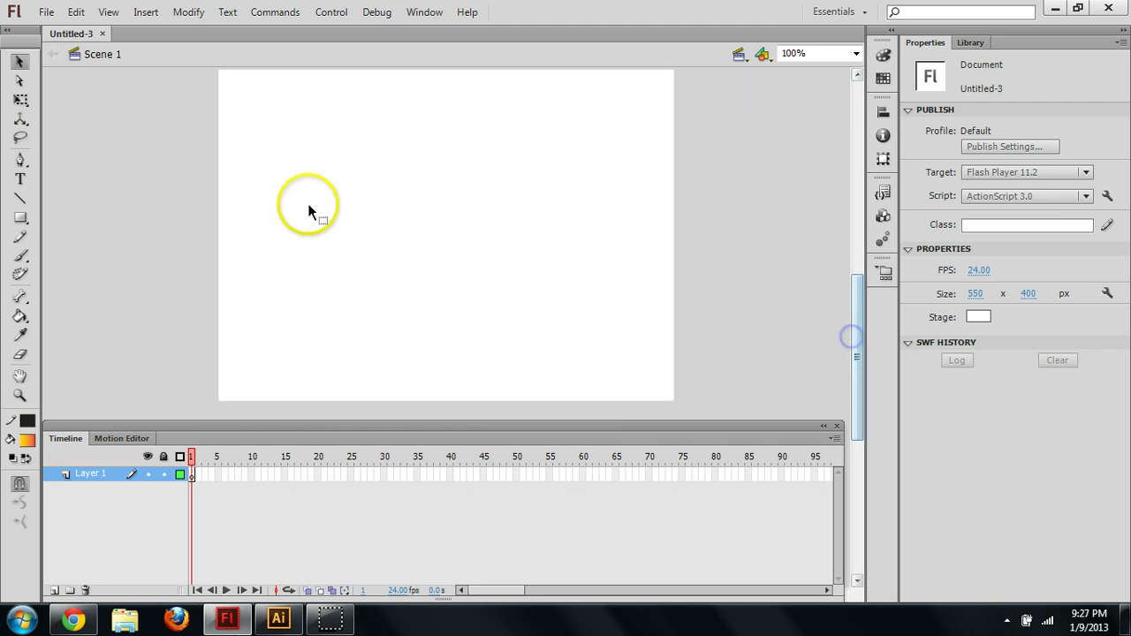
Redock the Tools panel beside the Properties panel, return it to its original edge and narrow it to a single column
{"action": "left_click_drag", "start_coordinate": [18, 36], "coordinate": [1128, 168]}
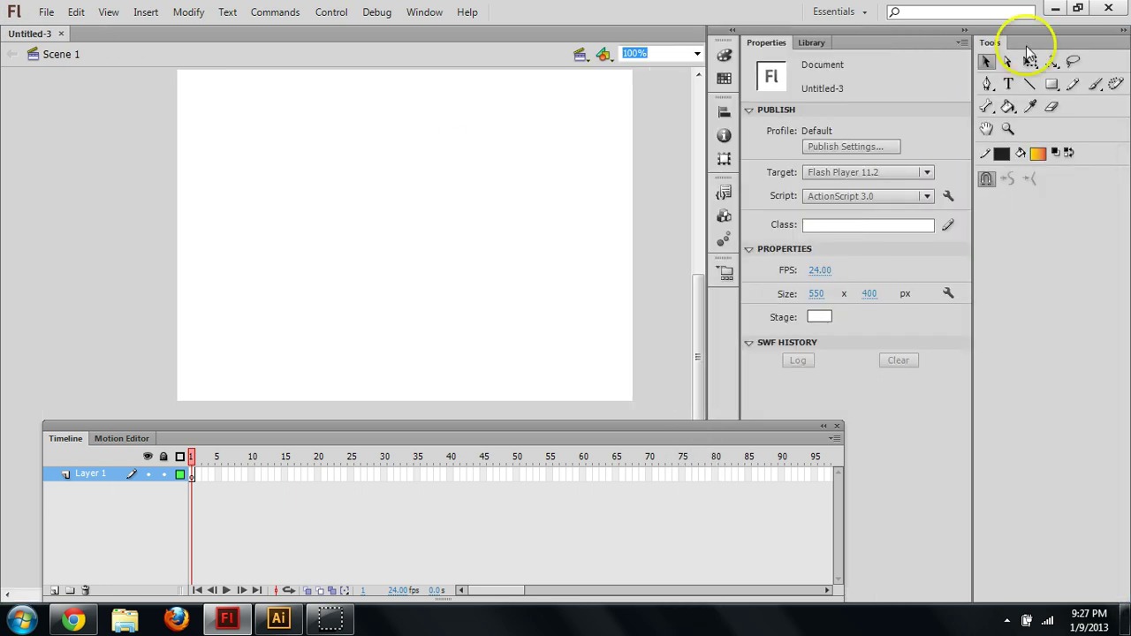
{"action": "left_click_drag", "start_coordinate": [1030, 49], "coordinate": [22, 97]}
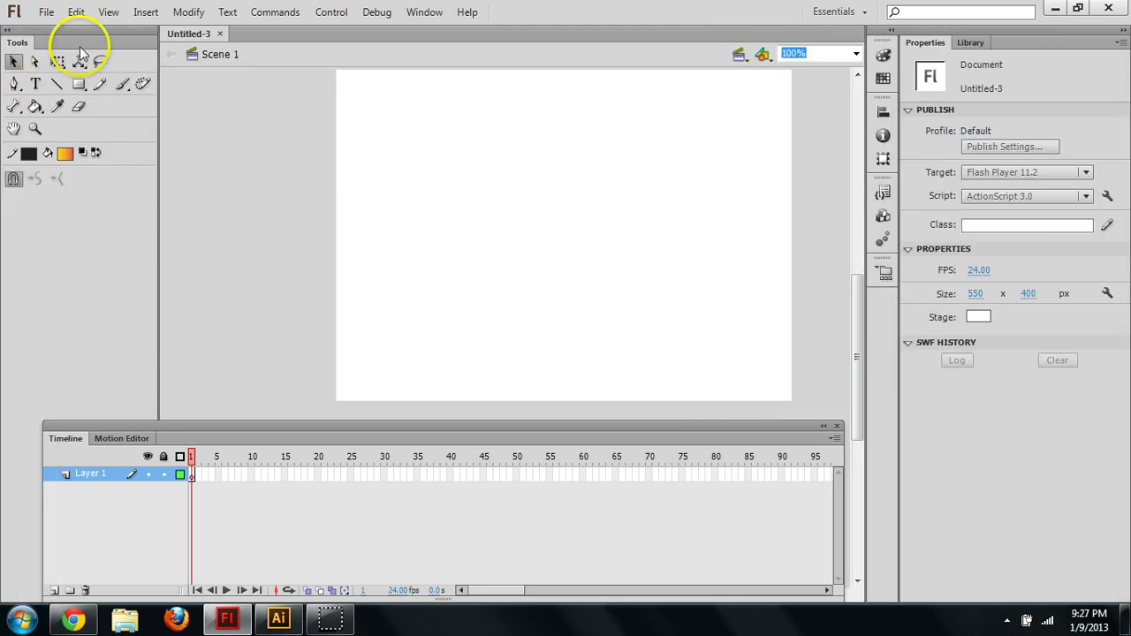
{"action": "left_click_drag", "start_coordinate": [160, 84], "coordinate": [36, 87]}
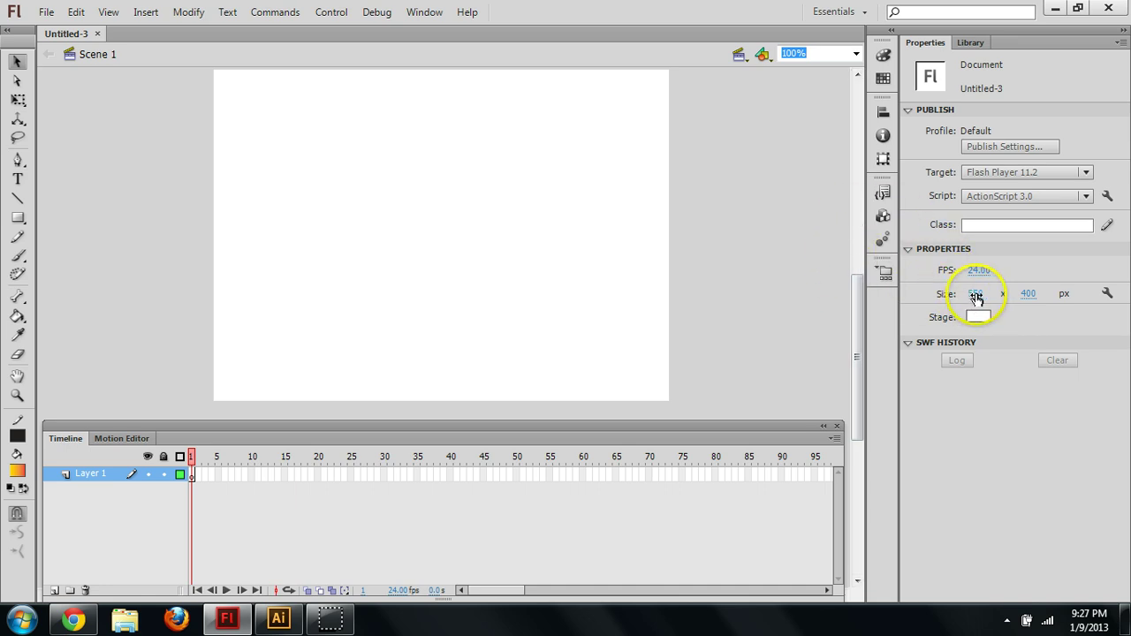
Set the stage height to 300 px
{"action": "left_click", "coordinate": [1028, 294]}
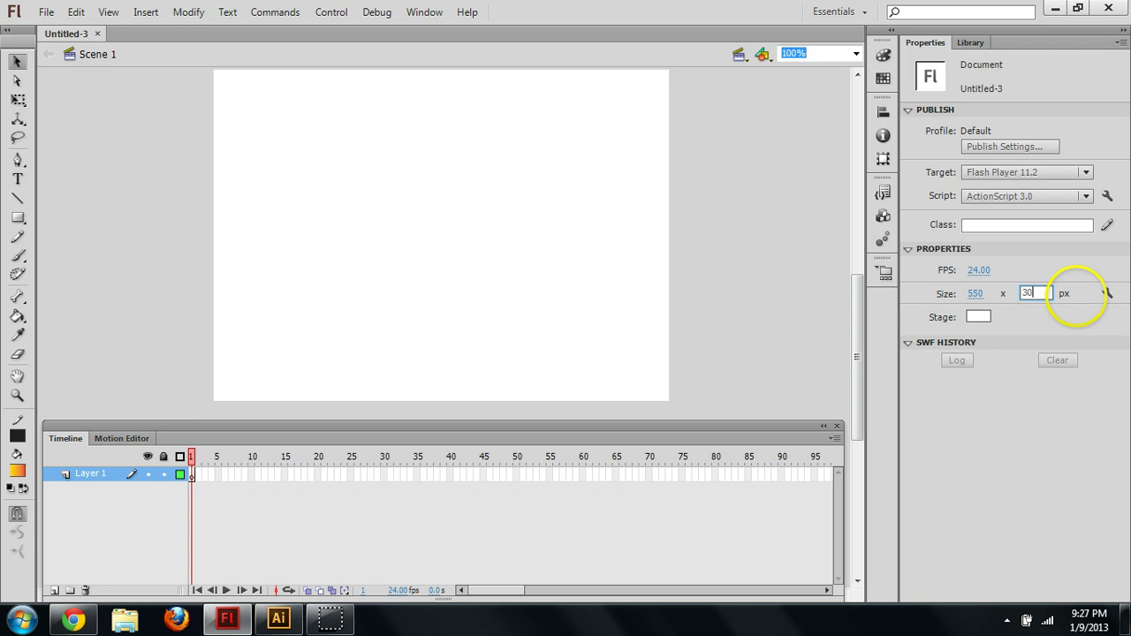
{"action": "key", "text": "Return"}
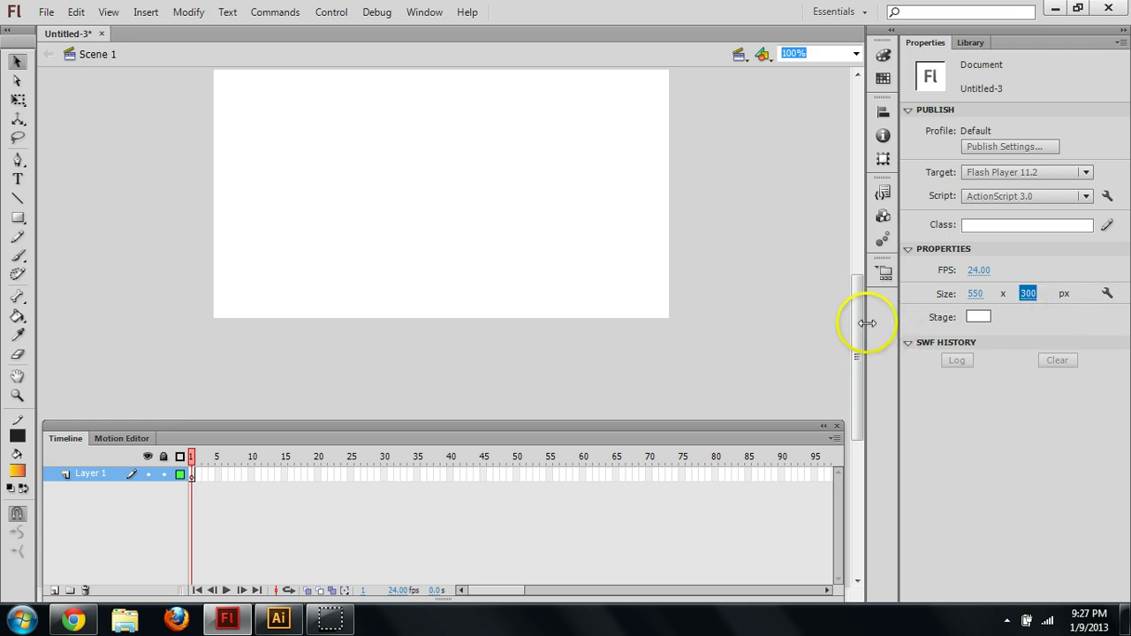
{"action": "left_click_drag", "start_coordinate": [858, 307], "coordinate": [859, 303]}
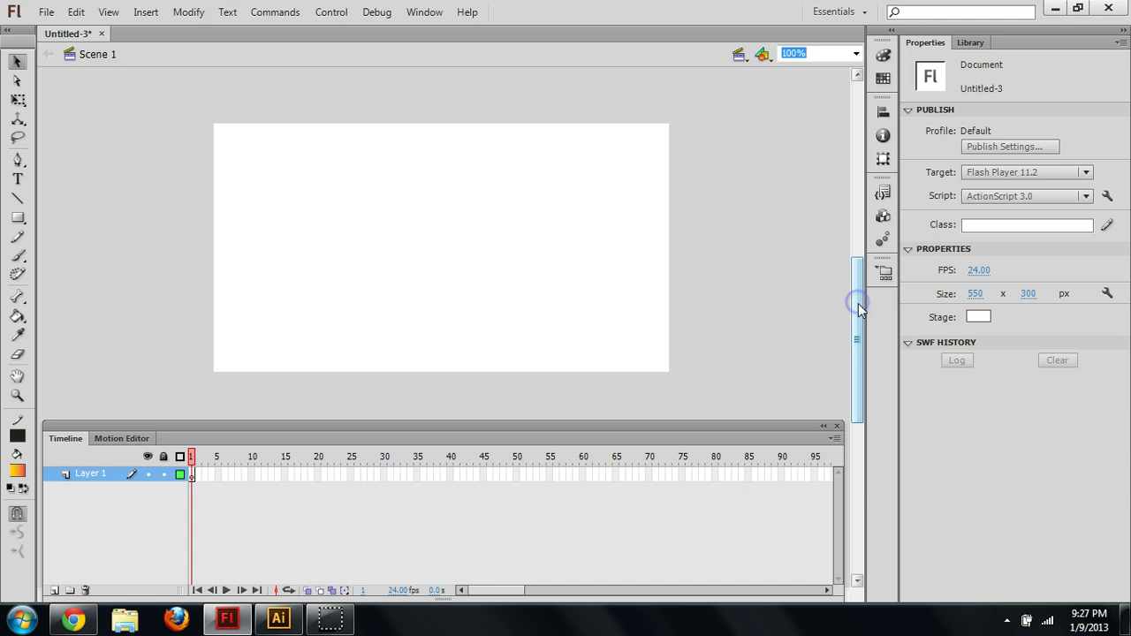
Change the stage colour to black (#000000) and back to white
{"action": "left_click", "coordinate": [976, 317]}
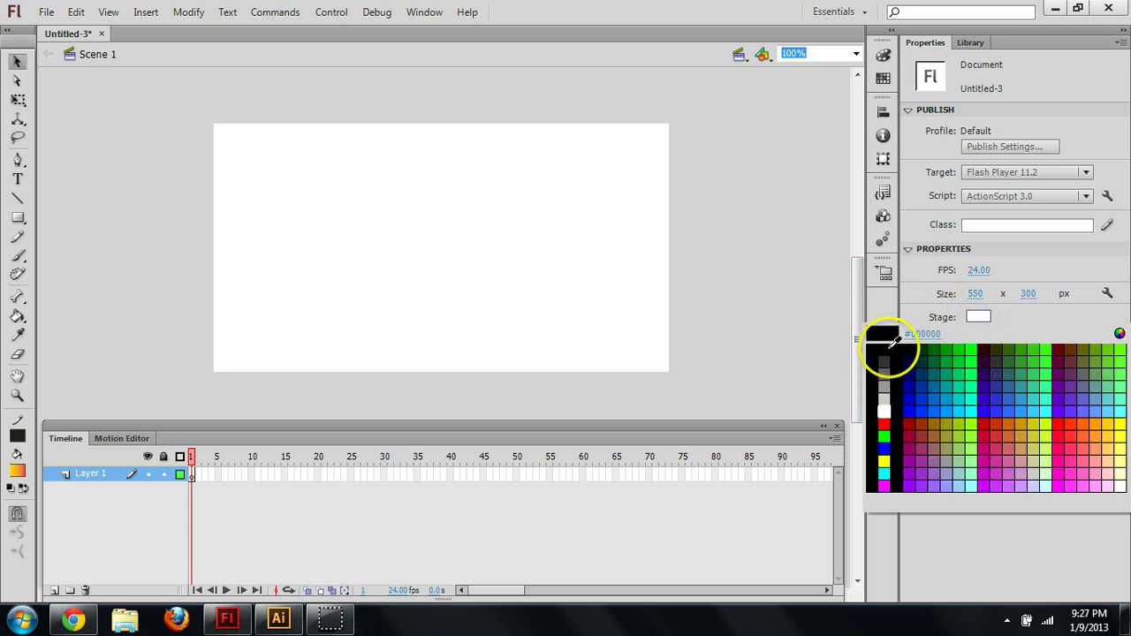
{"action": "left_click", "coordinate": [889, 349]}
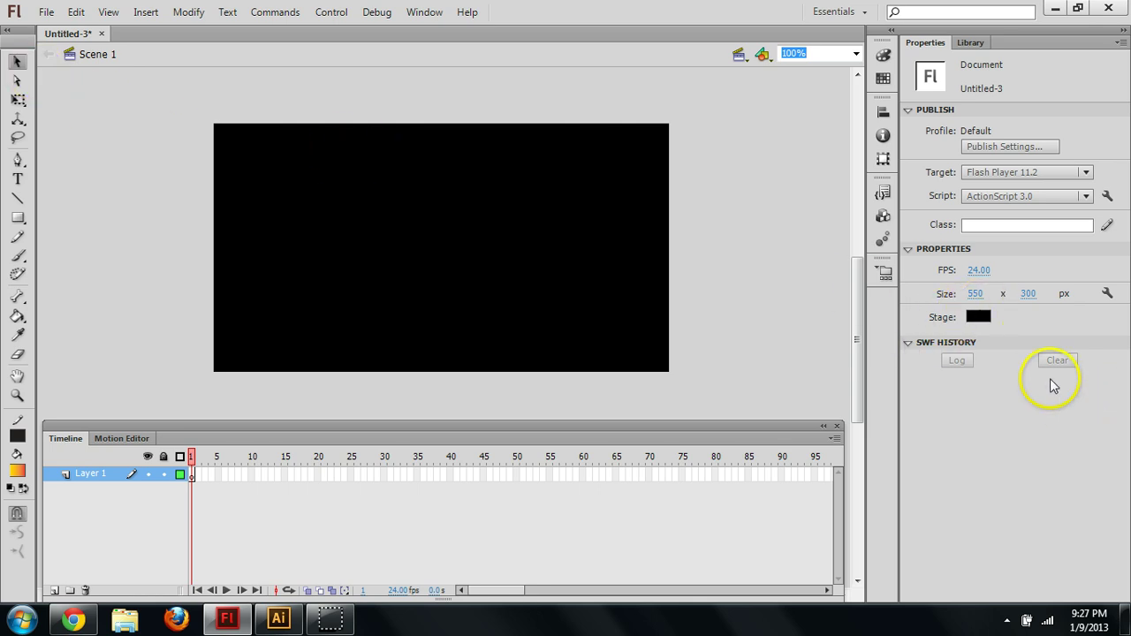
{"action": "left_click", "coordinate": [978, 316]}
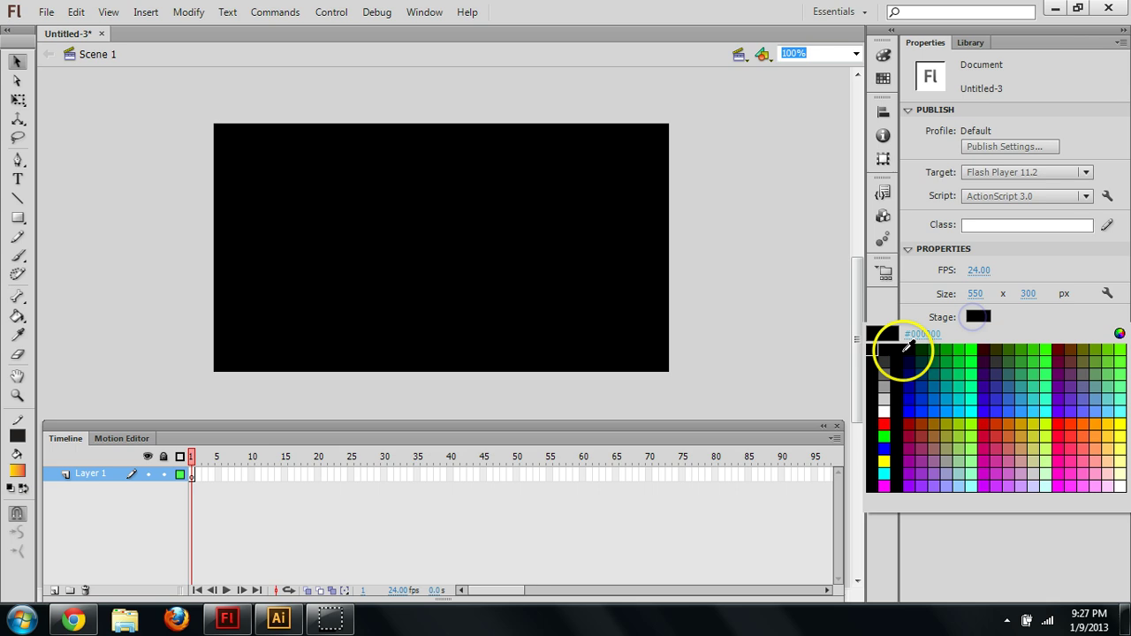
{"action": "left_click", "coordinate": [883, 413]}
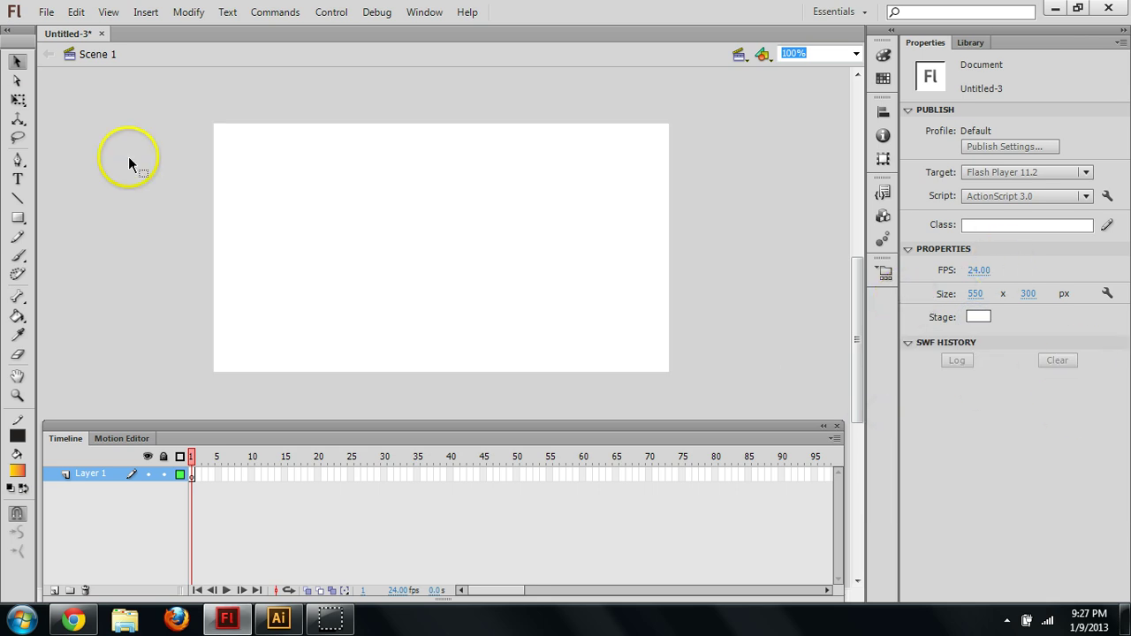
Draw a rectangle on the stage with a blue stroke and the yellow-to-red gradient fill
{"action": "left_click", "coordinate": [18, 83]}
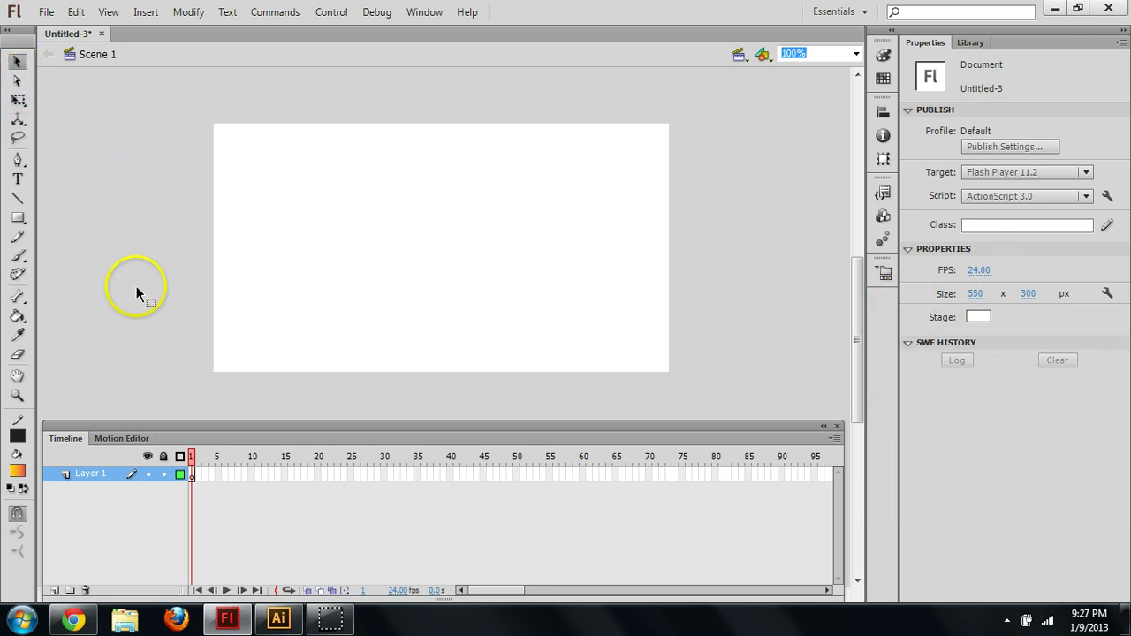
{"action": "left_click", "coordinate": [20, 226]}
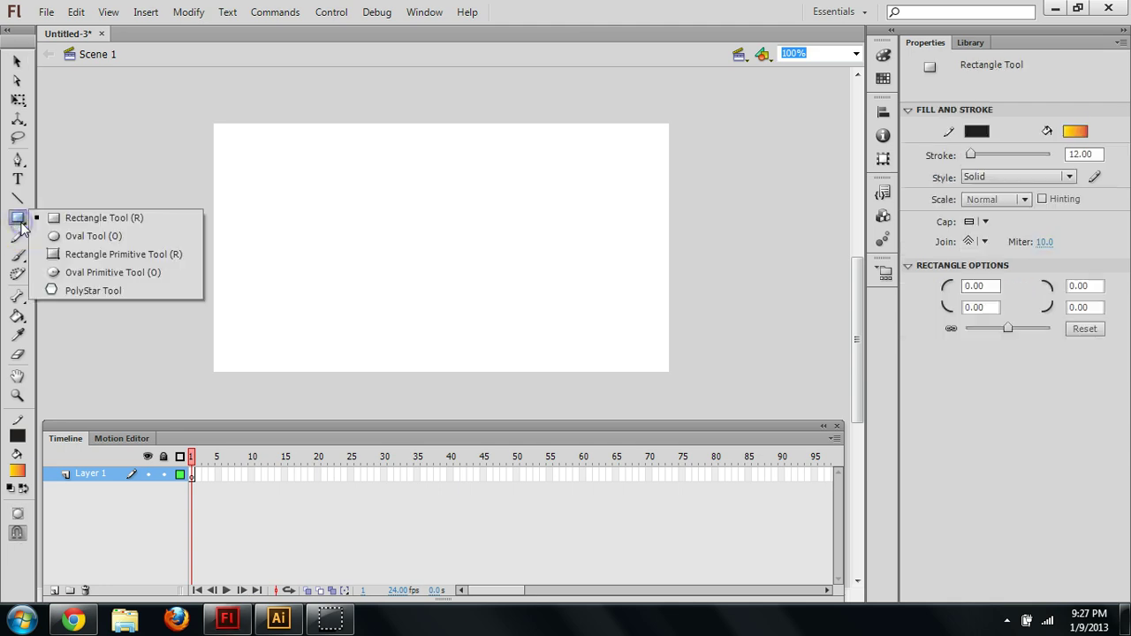
{"action": "left_click", "coordinate": [64, 221]}
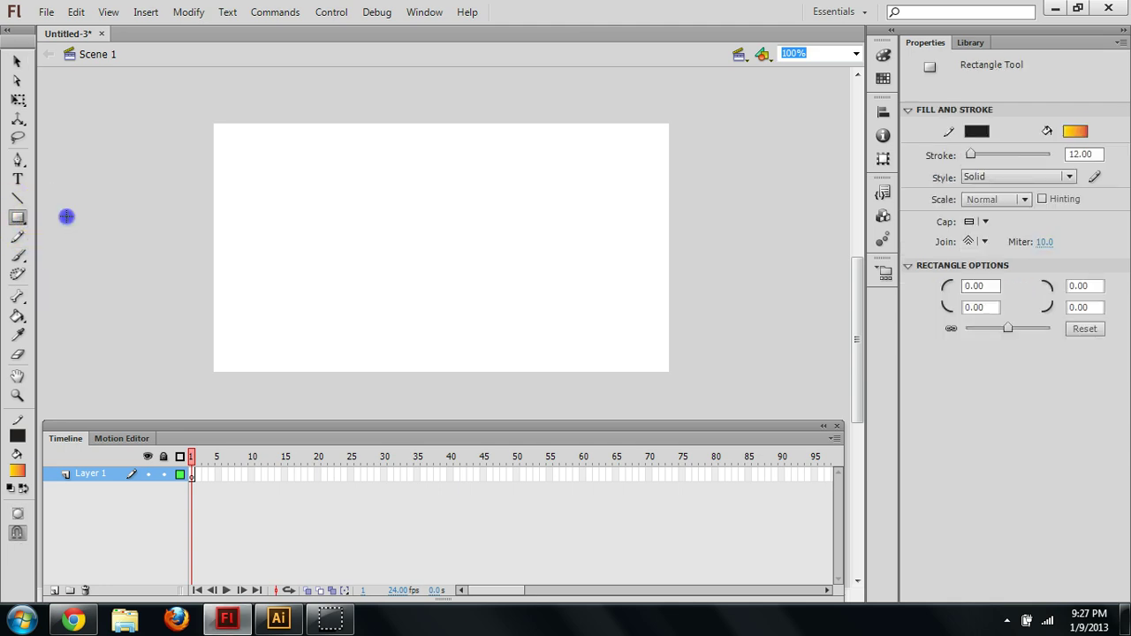
{"action": "left_click", "coordinate": [18, 435]}
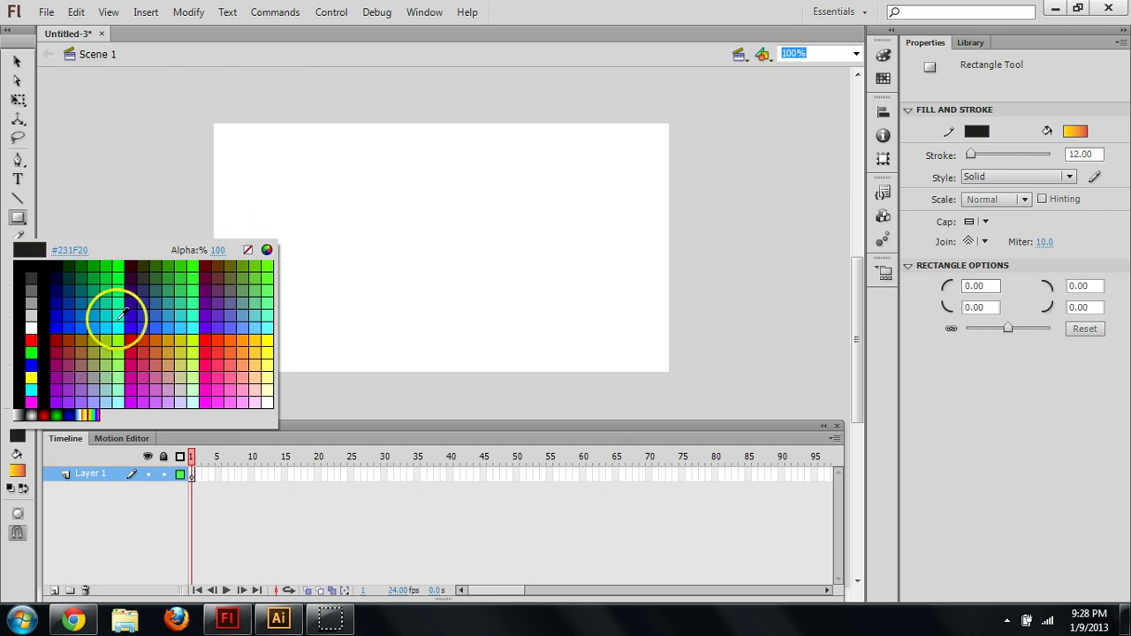
{"action": "left_click", "coordinate": [83, 309]}
{"action": "left_click_drag", "start_coordinate": [278, 192], "coordinate": [456, 334]}
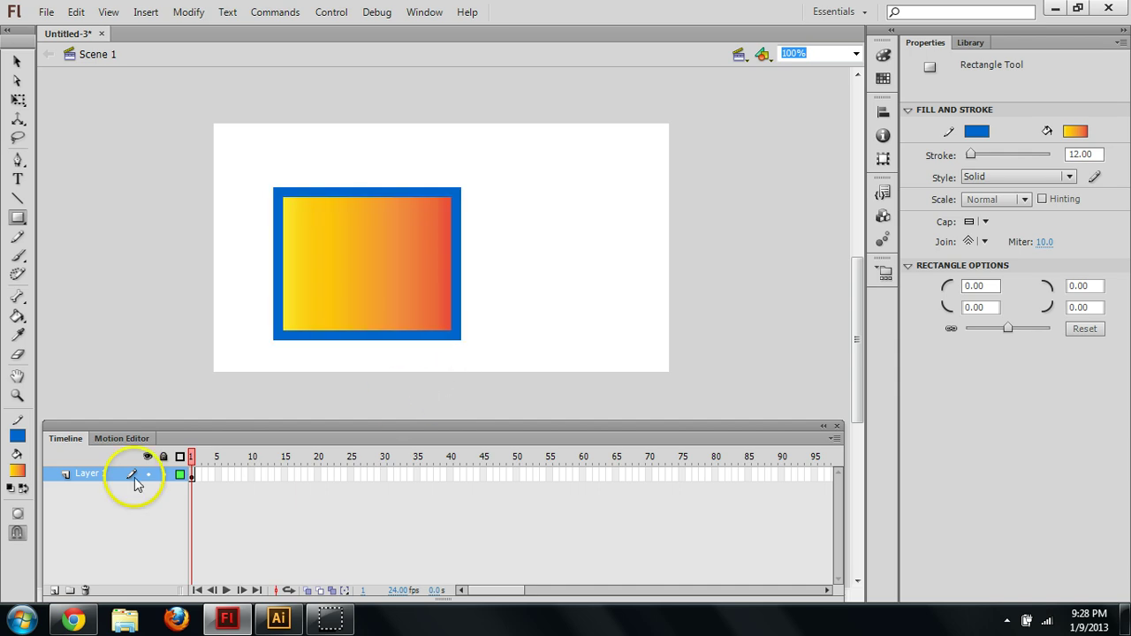
Undo the gradient rectangle and draw one about 265 by 204 px with a magenta fill and blue stroke
{"action": "left_click", "coordinate": [17, 468]}
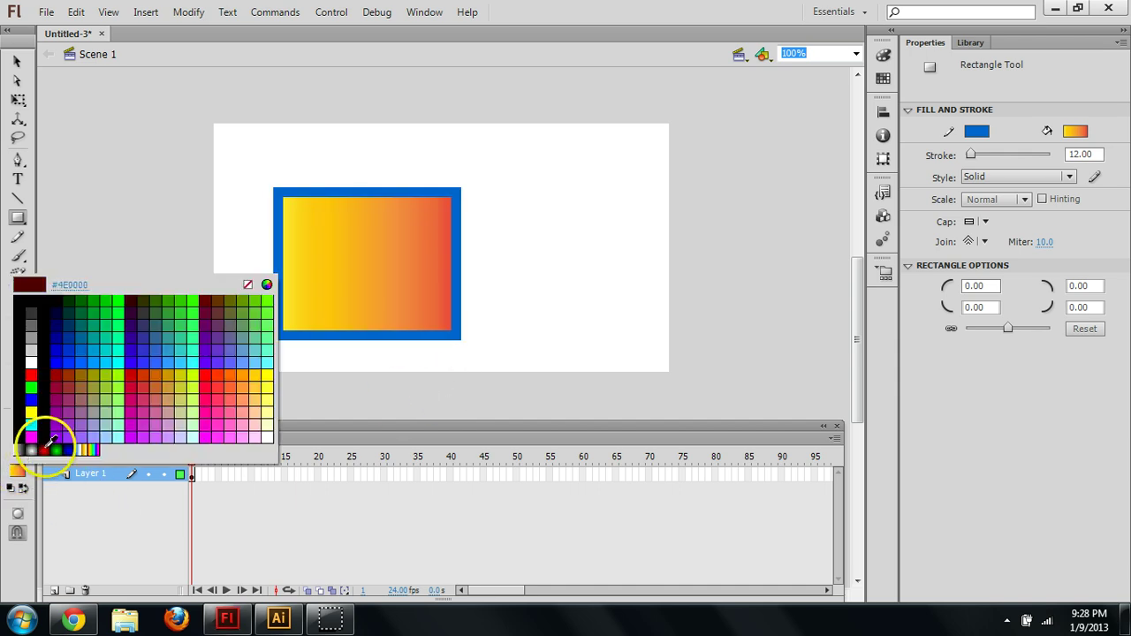
{"action": "left_click", "coordinate": [130, 399]}
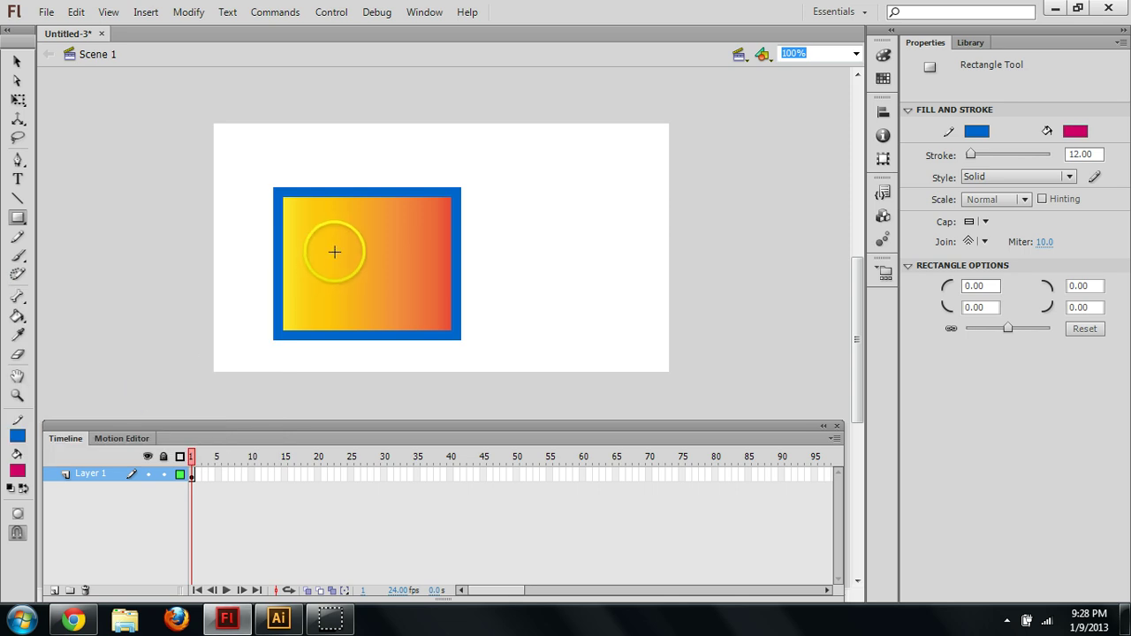
{"action": "key", "text": "ctrl+z"}
{"action": "mouse_move", "coordinate": [297, 185]}
{"action": "left_mouse_down"}
{"action": "mouse_move", "coordinate": [380, 268]}
{"action": "mouse_move", "coordinate": [517, 354]}
{"action": "left_mouse_up"}
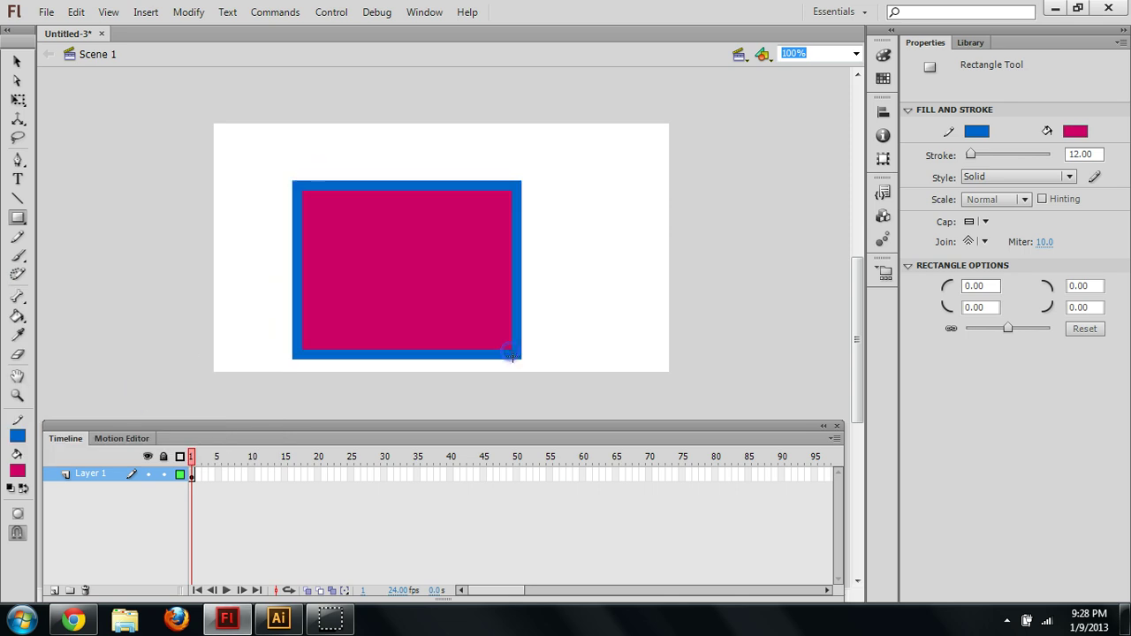
Separate the magenta fill from its blue outline, moving it to X 407, Y 68 partly beyond the stage edge
{"action": "left_click", "coordinate": [16, 61]}
{"action": "left_click_drag", "start_coordinate": [485, 309], "coordinate": [422, 281]}
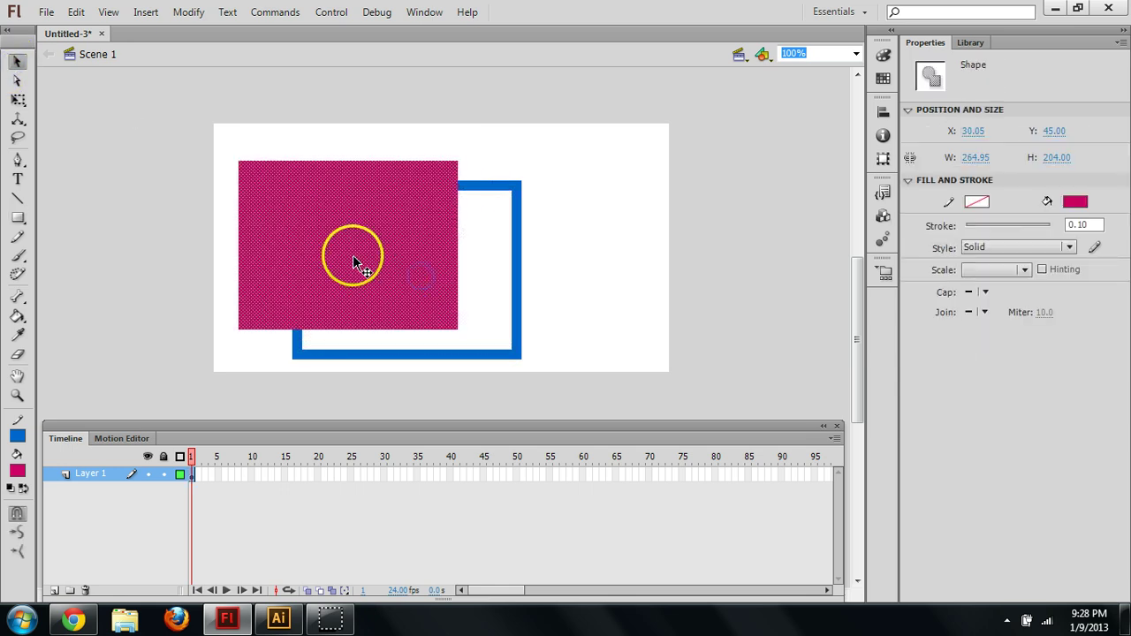
{"action": "mouse_move", "coordinate": [354, 260]}
{"action": "left_mouse_down"}
{"action": "mouse_move", "coordinate": [343, 249]}
{"action": "mouse_move", "coordinate": [423, 205]}
{"action": "mouse_move", "coordinate": [456, 234]}
{"action": "left_mouse_up"}
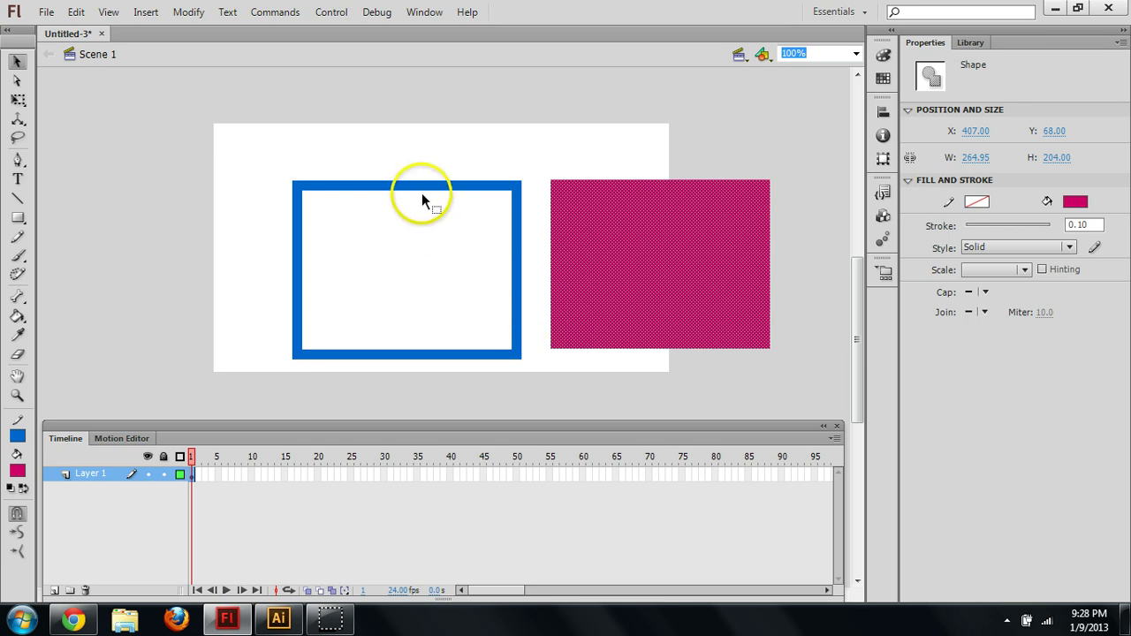
Detach the upper segment of the blue outline and move it to X 232, Y 34
{"action": "left_click", "coordinate": [426, 176]}
{"action": "left_click", "coordinate": [428, 186]}
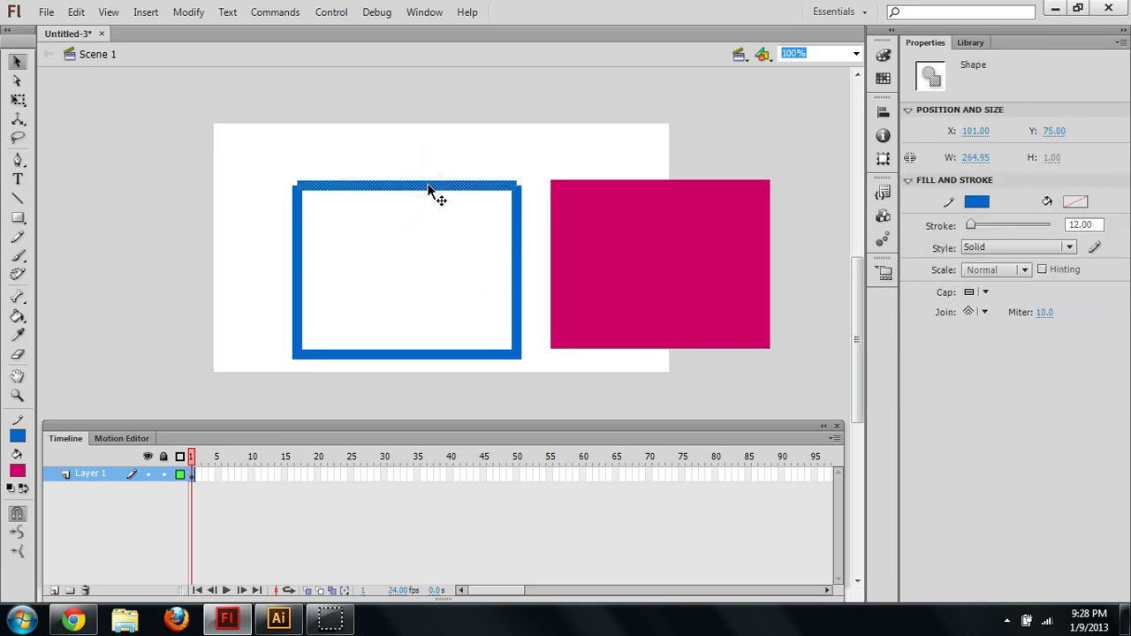
{"action": "mouse_move", "coordinate": [428, 186]}
{"action": "left_mouse_down"}
{"action": "mouse_move", "coordinate": [498, 152]}
{"action": "mouse_move", "coordinate": [537, 152]}
{"action": "left_mouse_up"}
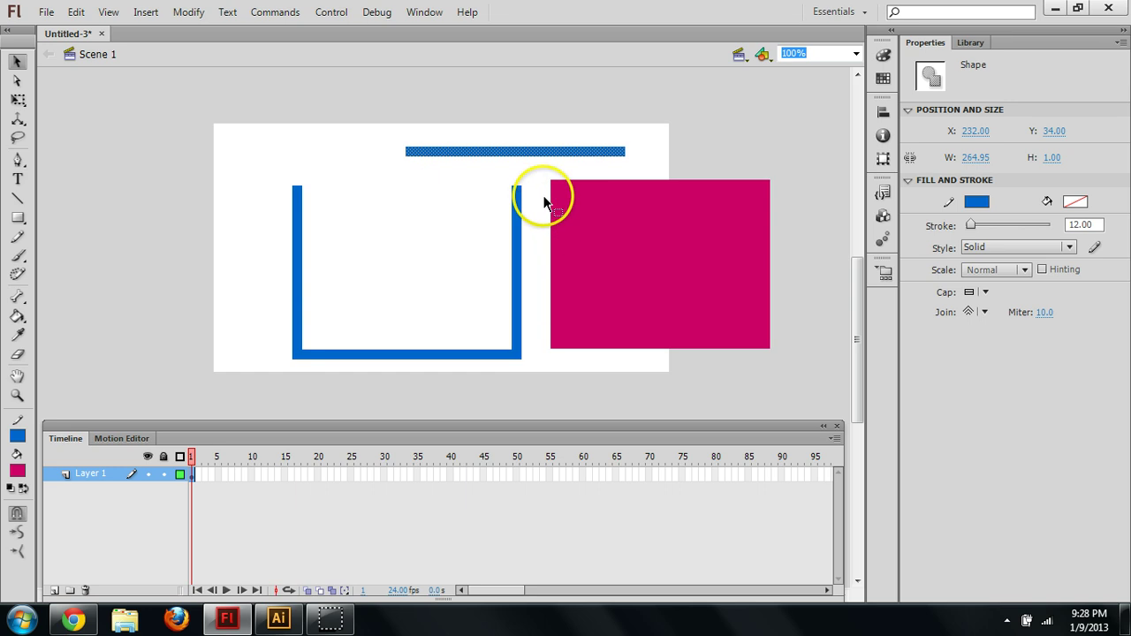
Delete the blue outline and every remaining piece of the detached blue segment, leaving only the magenta fill
{"action": "left_click_drag", "start_coordinate": [243, 121], "coordinate": [543, 402]}
{"action": "key", "text": "Delete"}
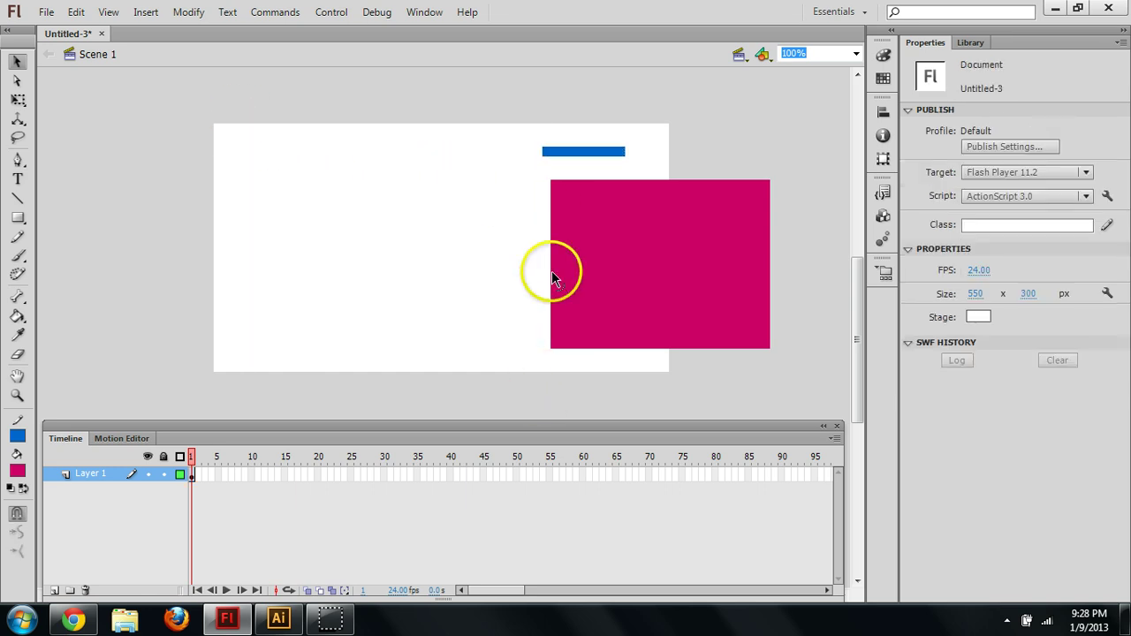
{"action": "left_click_drag", "start_coordinate": [513, 137], "coordinate": [587, 166]}
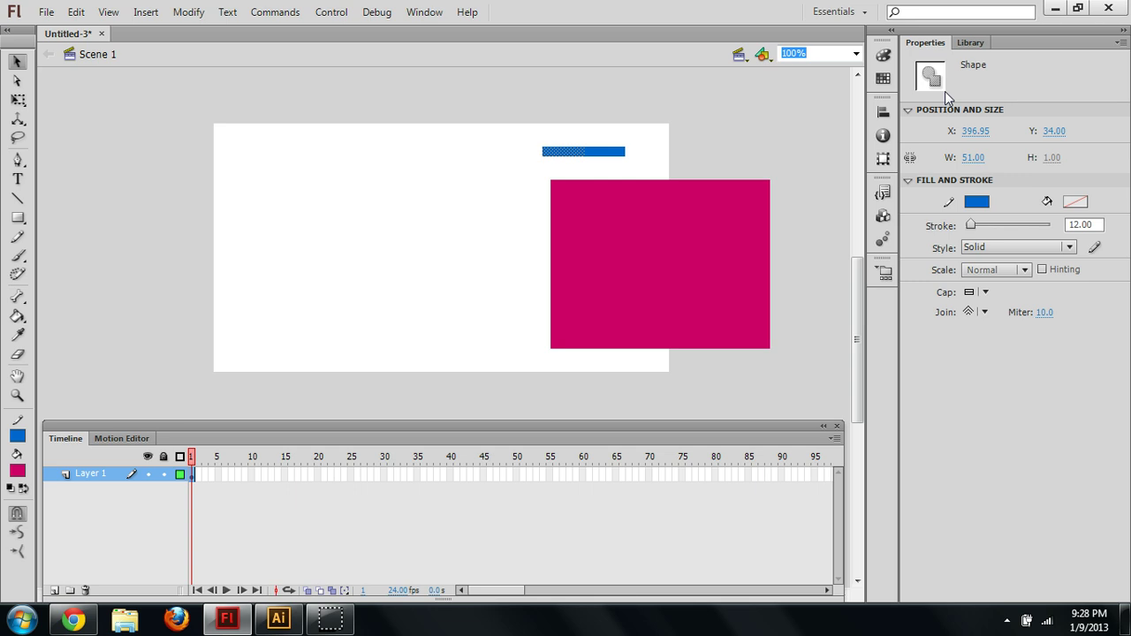
{"action": "key", "text": "Delete"}
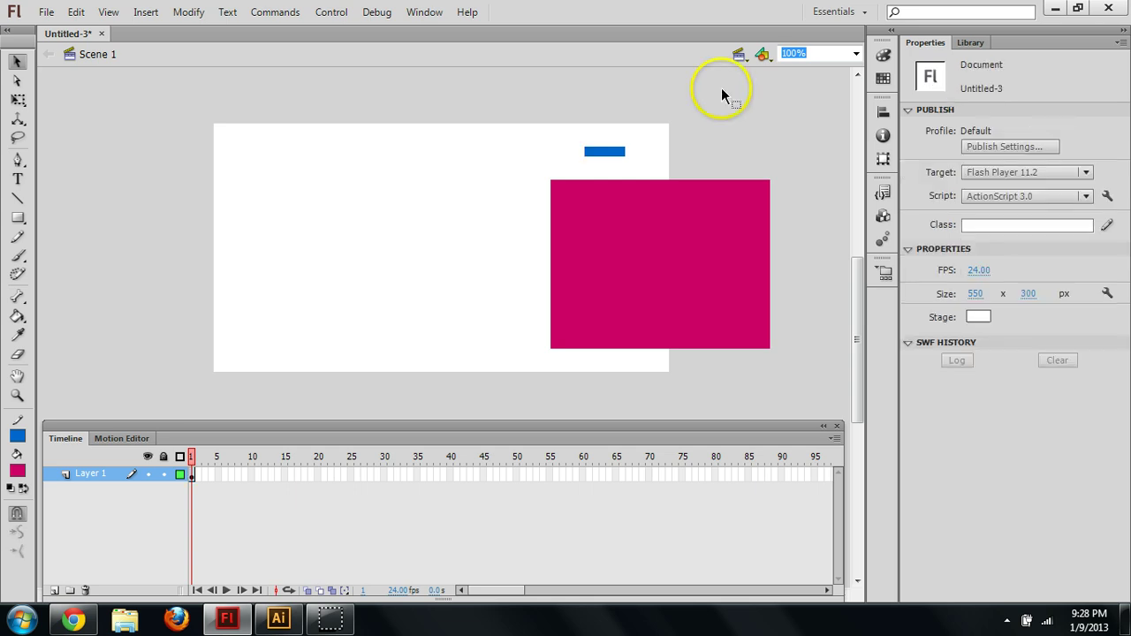
{"action": "left_click", "coordinate": [567, 146]}
{"action": "left_click", "coordinate": [669, 170]}
{"action": "key", "text": "Delete"}
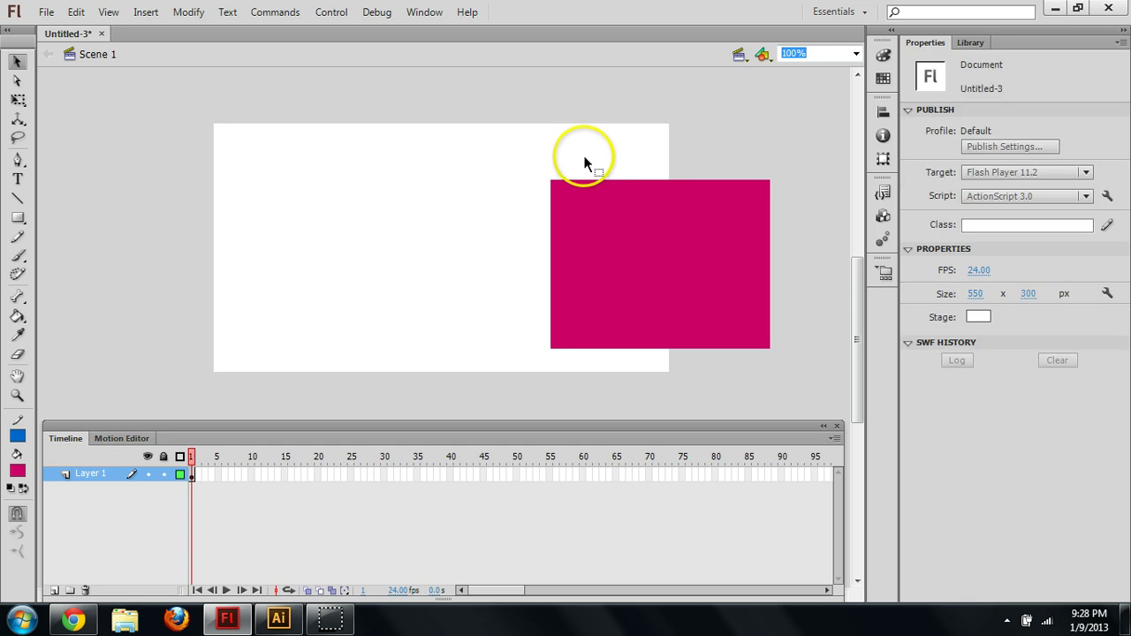
Delete a 62 by 114 px section from the magenta rectangle's upper edge and undo the deletion
{"action": "left_click_drag", "start_coordinate": [576, 148], "coordinate": [629, 276]}
{"action": "key", "text": "Delete"}
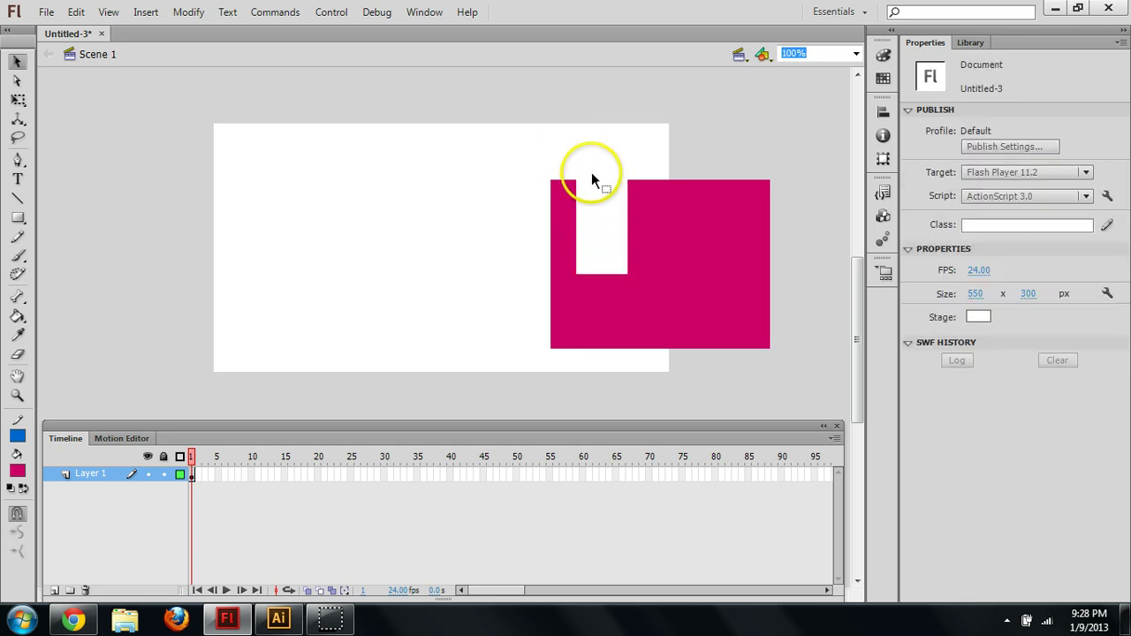
{"action": "key", "text": "ctrl+z"}
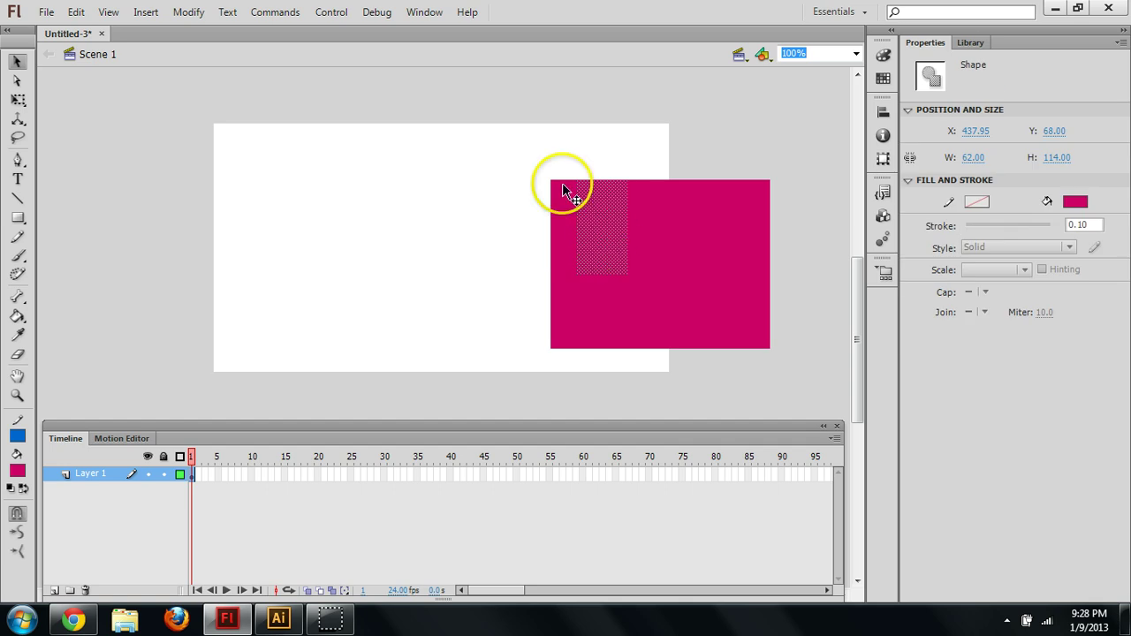
Move the whole magenta rectangle back onto the stage at X 70, Y 41
{"action": "left_click", "coordinate": [531, 174]}
{"action": "left_click", "coordinate": [736, 285]}
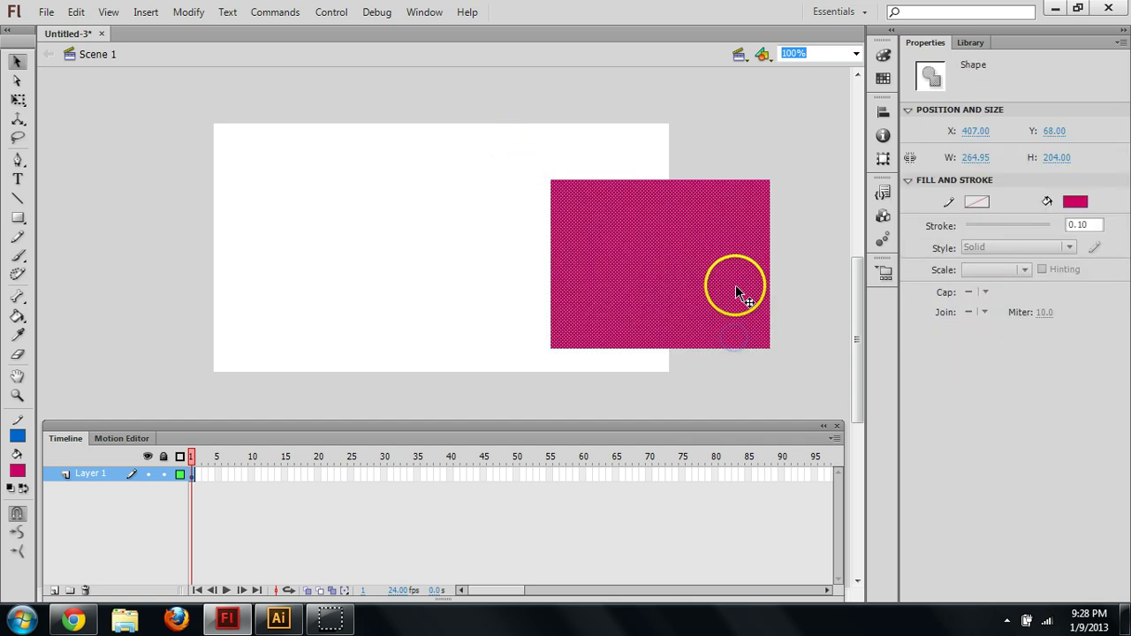
{"action": "left_click_drag", "start_coordinate": [715, 263], "coordinate": [484, 306]}
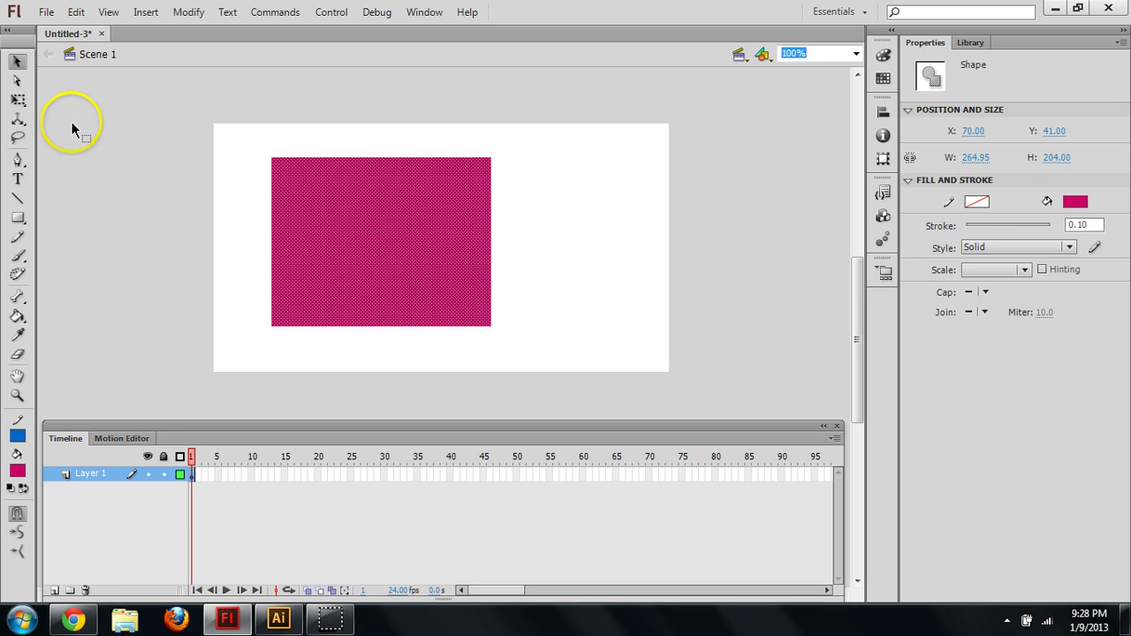
Scale the magenta rectangle down to about half its size with Free Transform, keeping its upper-left corner in place
{"action": "left_click", "coordinate": [18, 101]}
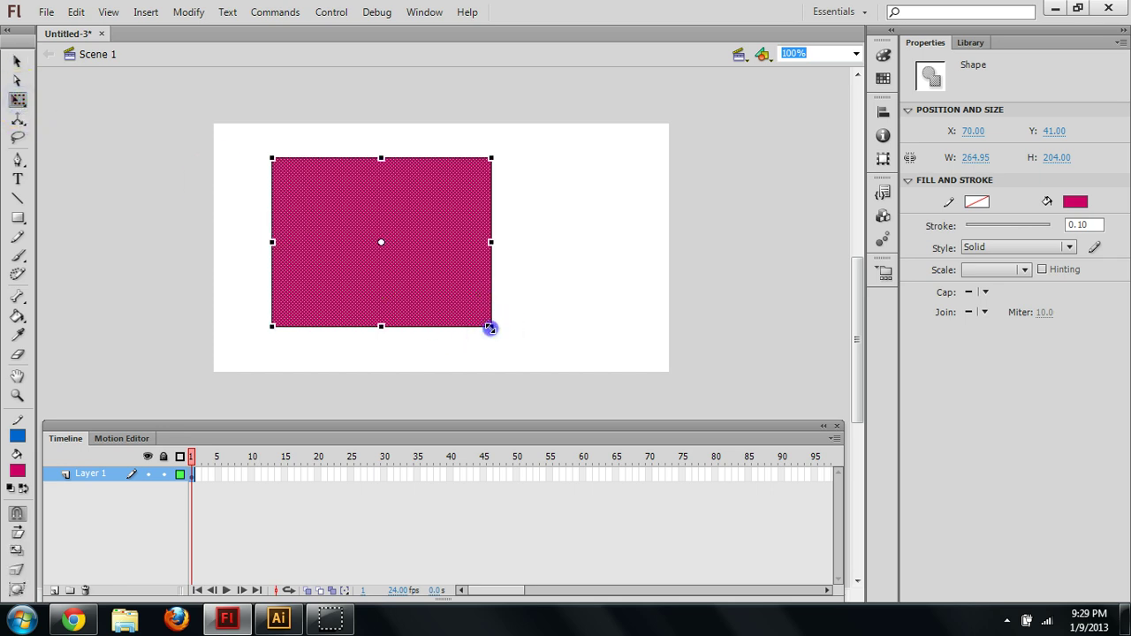
{"action": "left_click_drag", "start_coordinate": [491, 327], "coordinate": [384, 245]}
{"action": "left_click", "coordinate": [463, 316]}
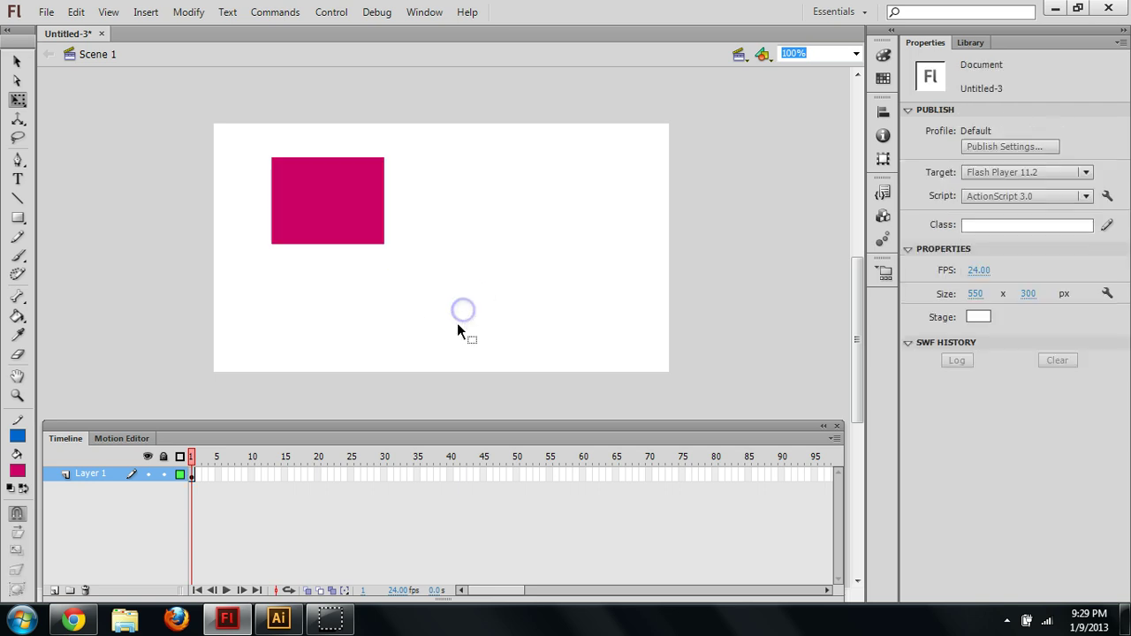
{"action": "left_click", "coordinate": [17, 61]}
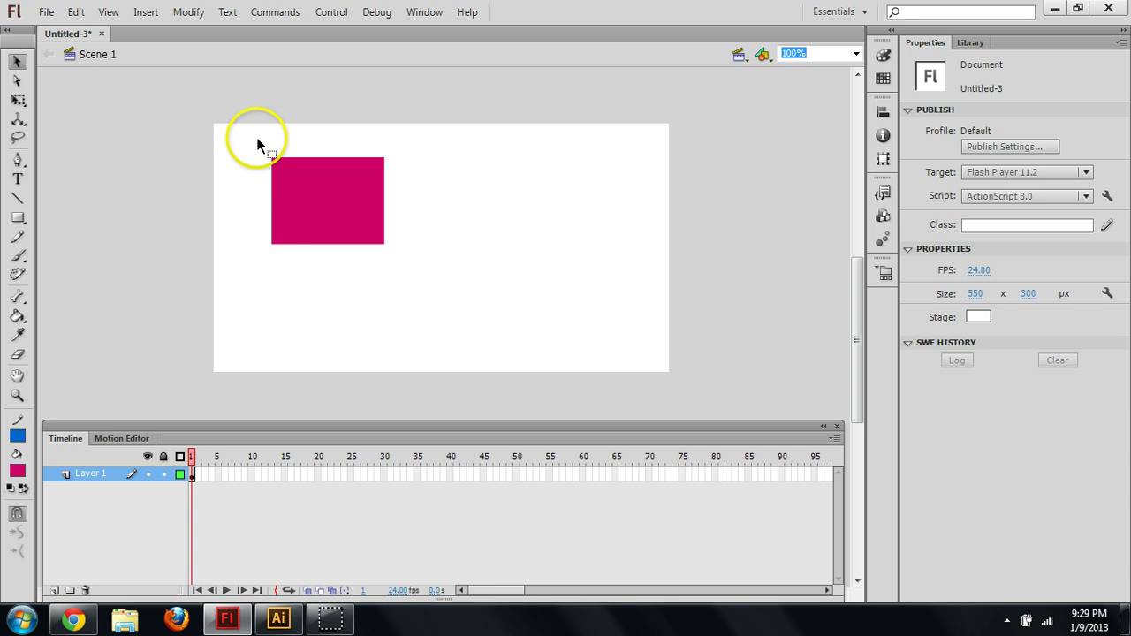
{"action": "left_click_drag", "start_coordinate": [256, 137], "coordinate": [437, 295]}
{"action": "left_click", "coordinate": [442, 284]}
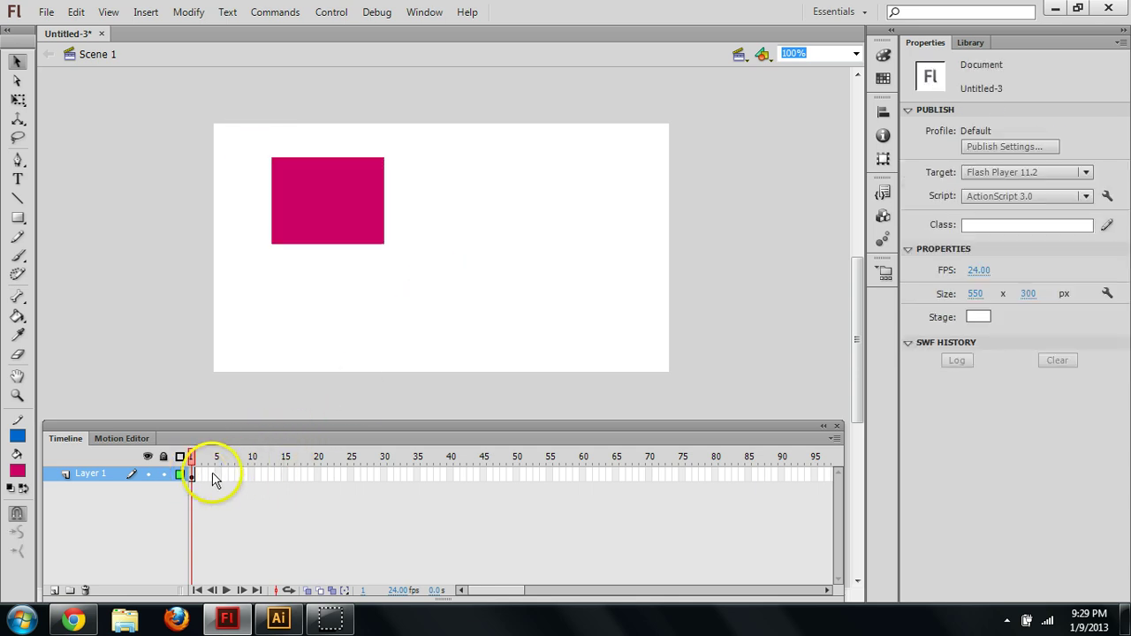
Insert a keyframe at frame 24 of Layer 1
{"action": "left_click", "coordinate": [345, 475]}
{"action": "key", "text": "F6"}
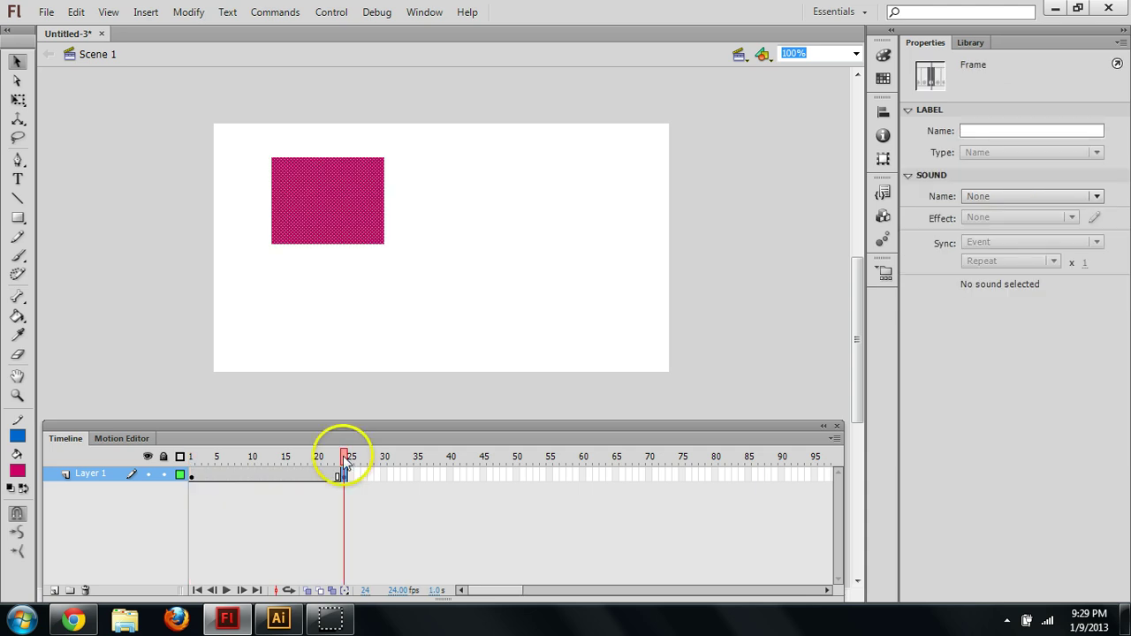
Play the timeline from frame 1 to preview Layer 1 with its two keyframes
{"action": "left_click", "coordinate": [221, 458]}
{"action": "left_click_drag", "start_coordinate": [221, 459], "coordinate": [194, 462]}
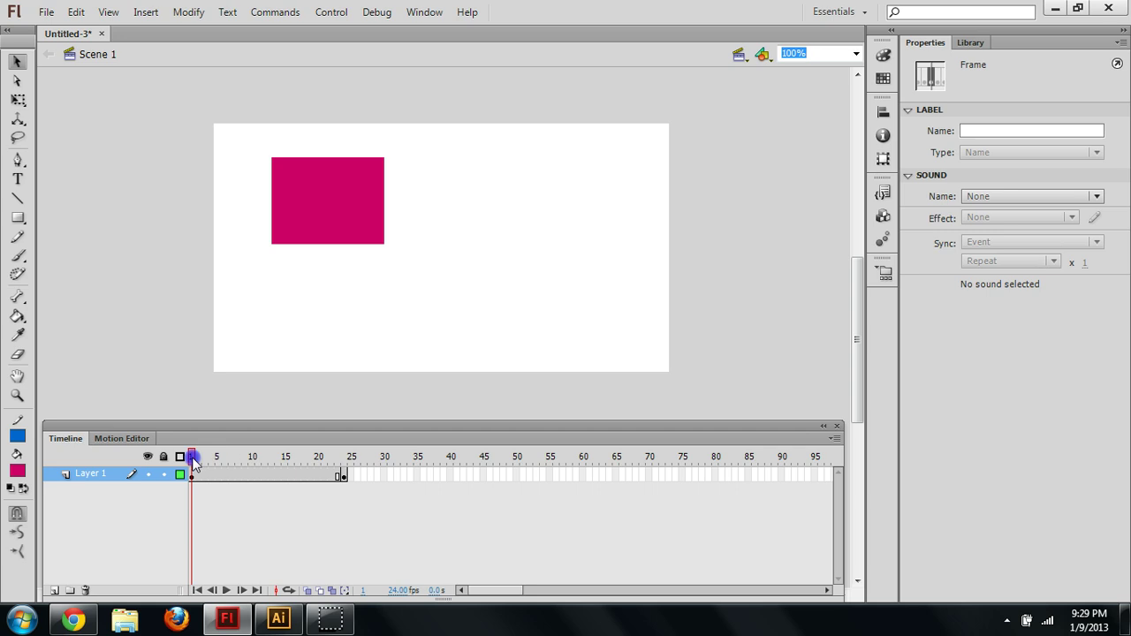
{"action": "key", "text": "Return"}
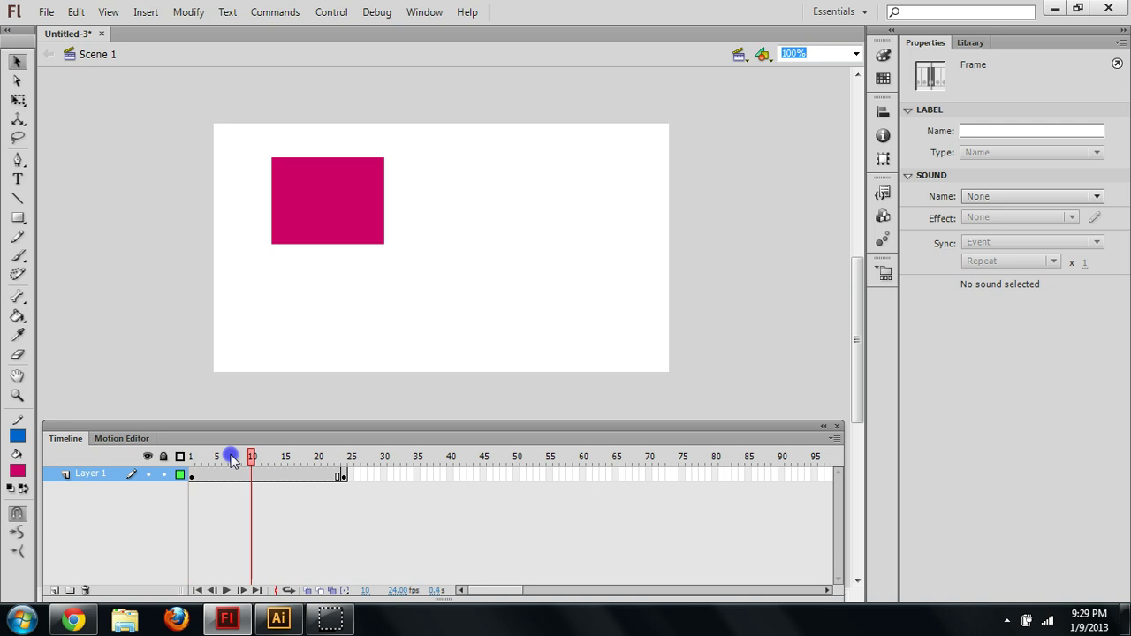
At the frame 24 keyframe, erase the magenta rectangle's corners unevenly and erase a diagonal slot through its middle
{"action": "left_click", "coordinate": [342, 475]}
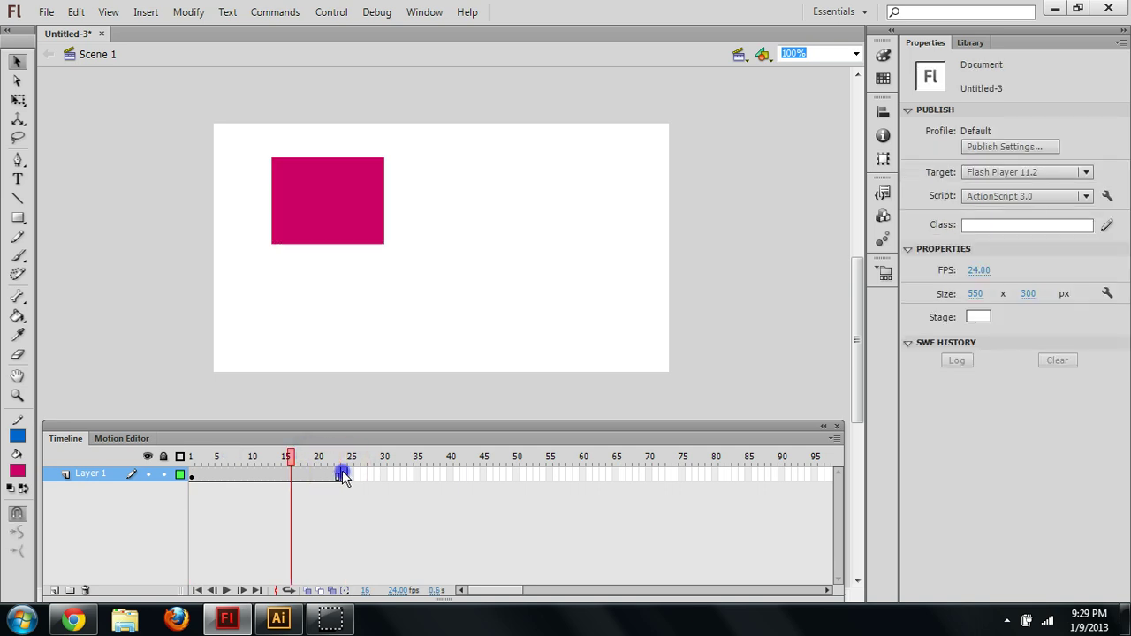
{"action": "left_click", "coordinate": [343, 474]}
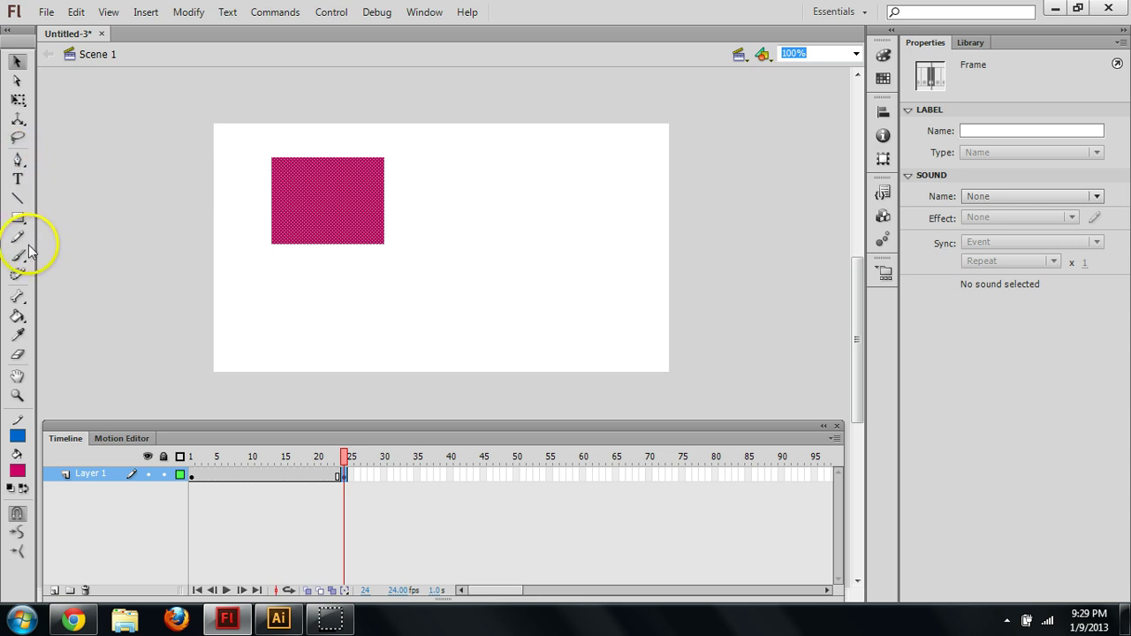
{"action": "left_click", "coordinate": [28, 353]}
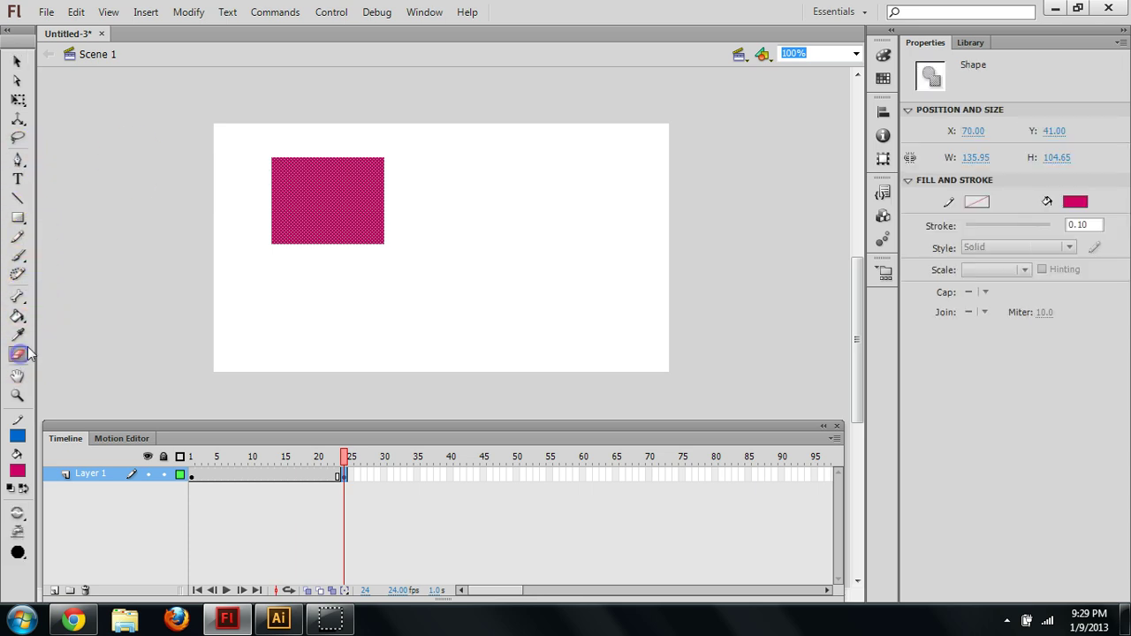
{"action": "left_click", "coordinate": [380, 143]}
{"action": "mouse_move", "coordinate": [380, 144]}
{"action": "left_mouse_down"}
{"action": "mouse_move", "coordinate": [397, 209]}
{"action": "mouse_move", "coordinate": [279, 150]}
{"action": "mouse_move", "coordinate": [359, 264]}
{"action": "left_mouse_up"}
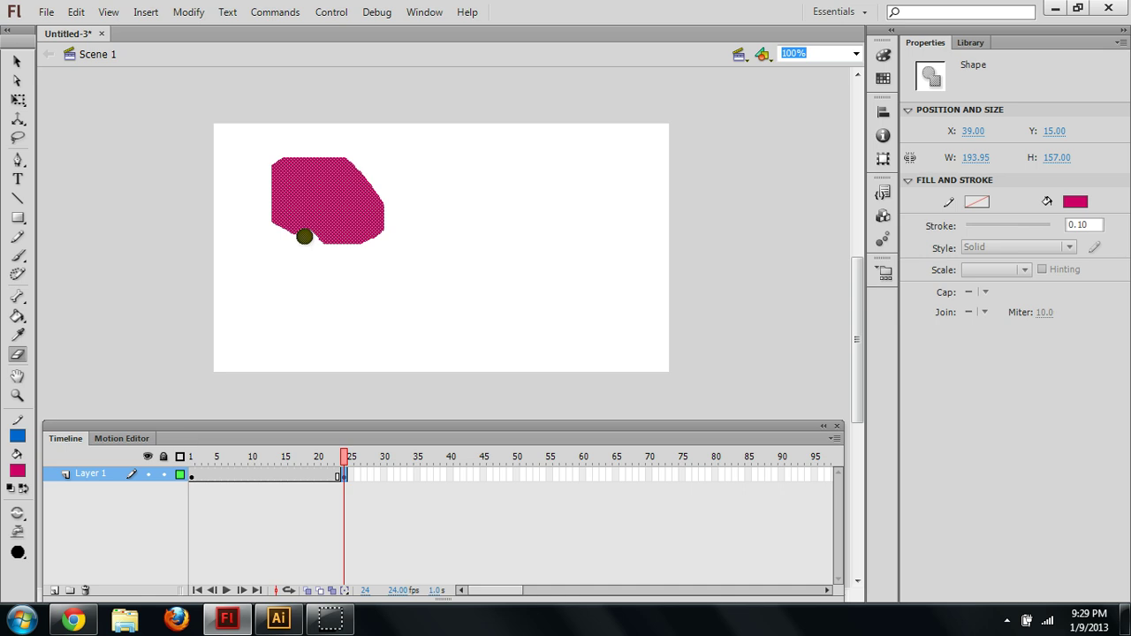
{"action": "mouse_move", "coordinate": [300, 199]}
{"action": "left_mouse_down"}
{"action": "mouse_move", "coordinate": [314, 189]}
{"action": "mouse_move", "coordinate": [355, 216]}
{"action": "left_mouse_up"}
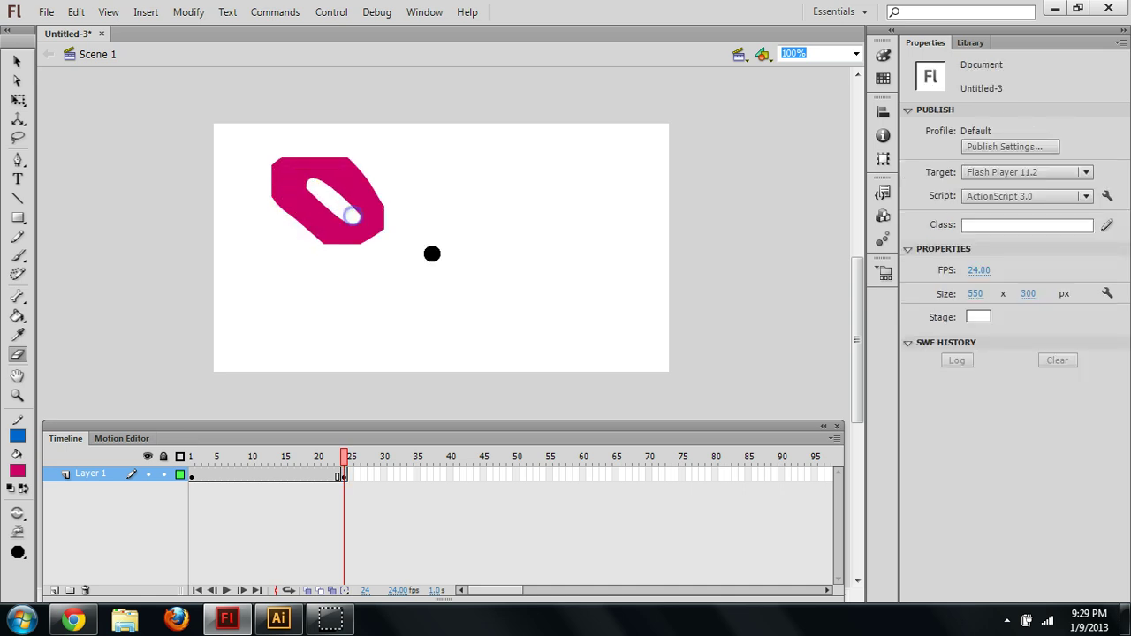
{"action": "mouse_move", "coordinate": [501, 299]}
{"action": "left_mouse_down"}
{"action": "mouse_move", "coordinate": [523, 356]}
{"action": "mouse_move", "coordinate": [511, 391]}
{"action": "left_mouse_up"}
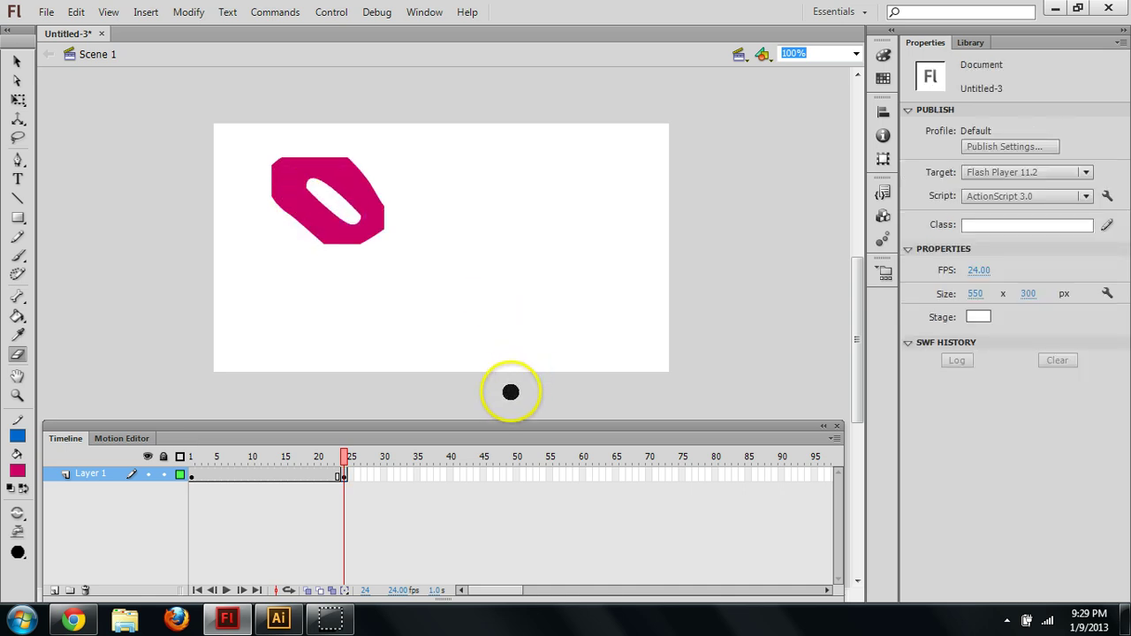
Play the timeline and compare the shapes on Layer 1's keyframes at frames 1 and 24
{"action": "left_click", "coordinate": [345, 456]}
{"action": "key", "text": "Return"}
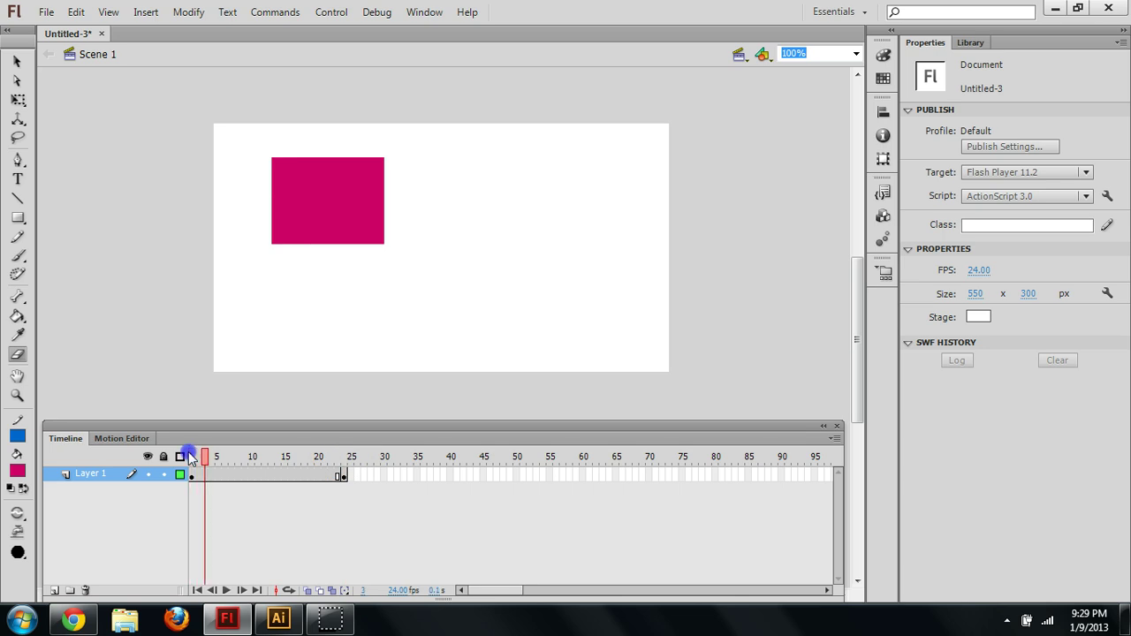
{"action": "left_click", "coordinate": [343, 456]}
{"action": "left_click", "coordinate": [344, 475]}
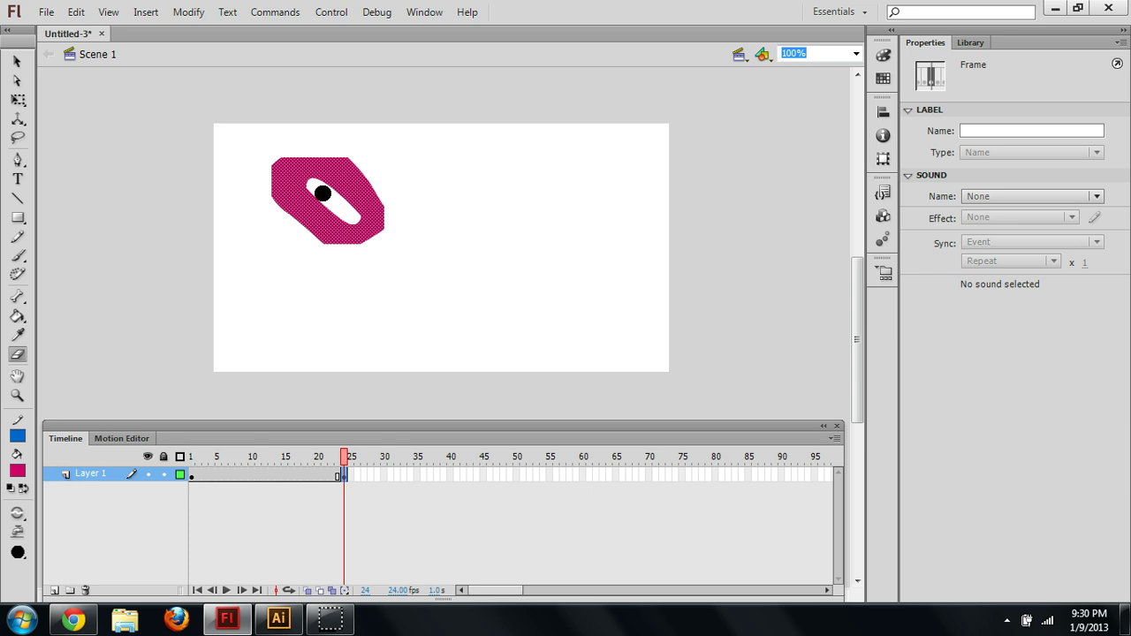
{"action": "key", "text": "v"}
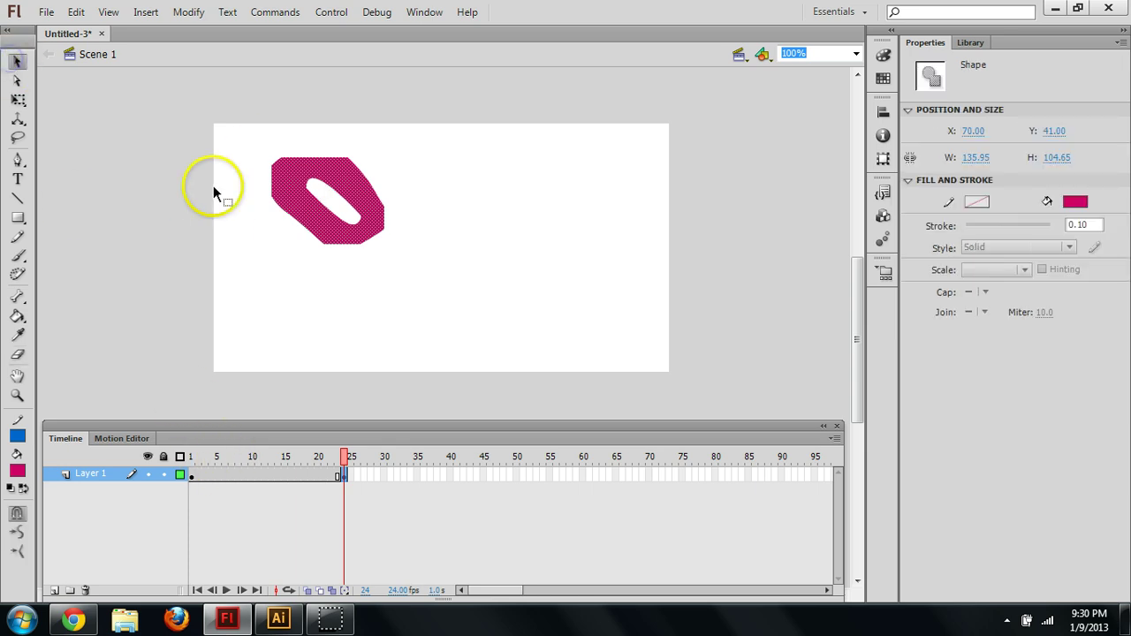
{"action": "left_click", "coordinate": [198, 196]}
{"action": "left_click", "coordinate": [346, 456]}
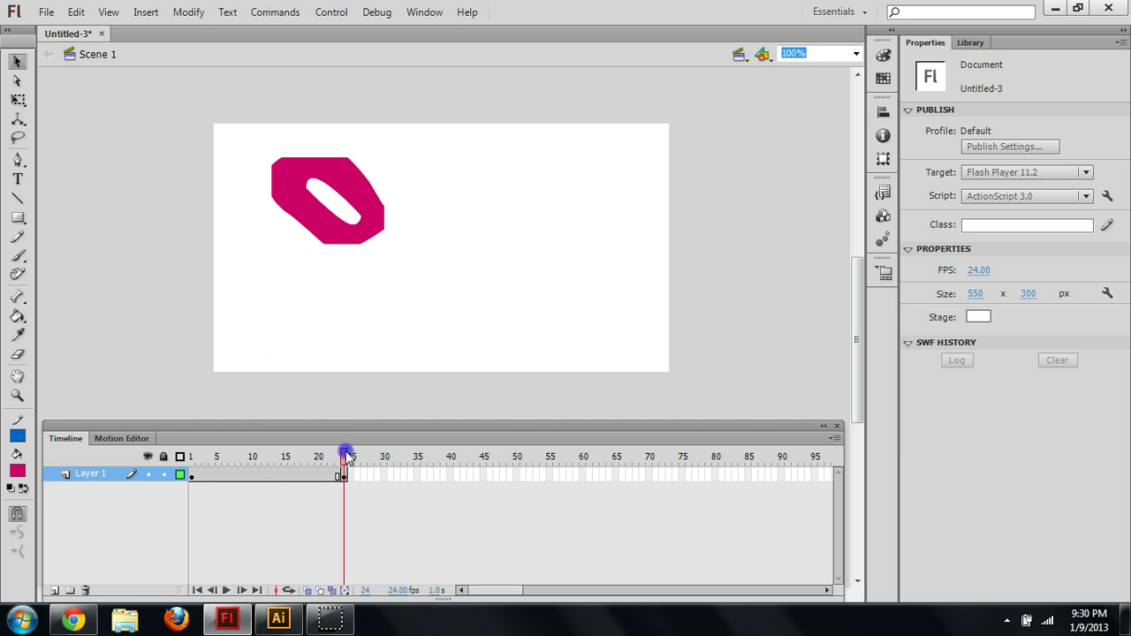
{"action": "key", "text": "Return"}
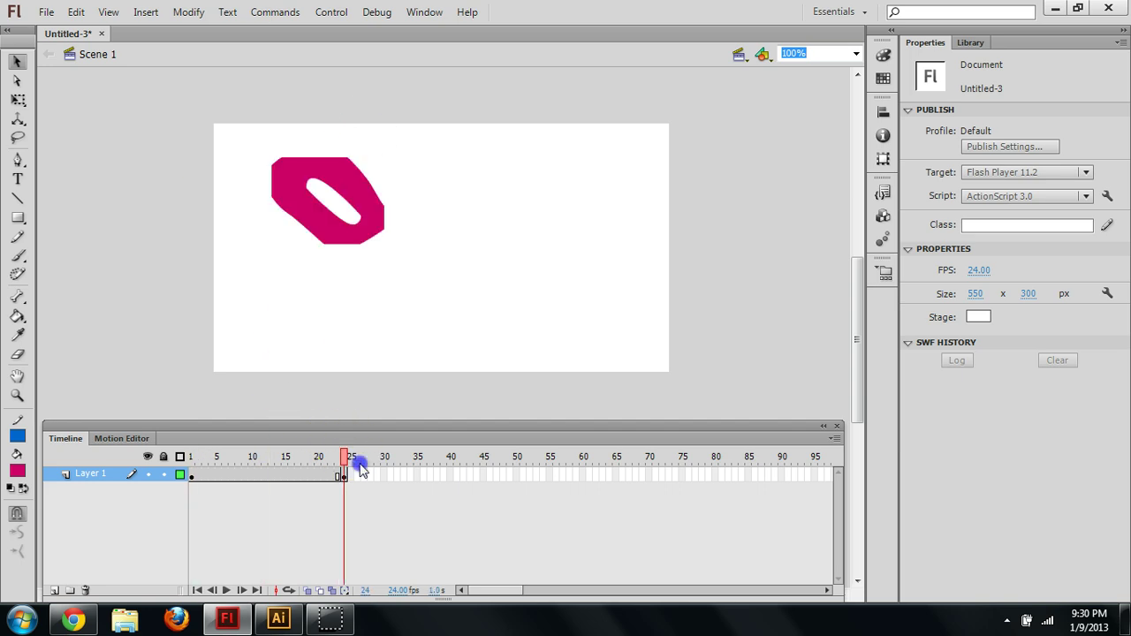
Create a shape tween on Layer 1 between the keyframes at frames 1 and 24
{"action": "left_click", "coordinate": [277, 477]}
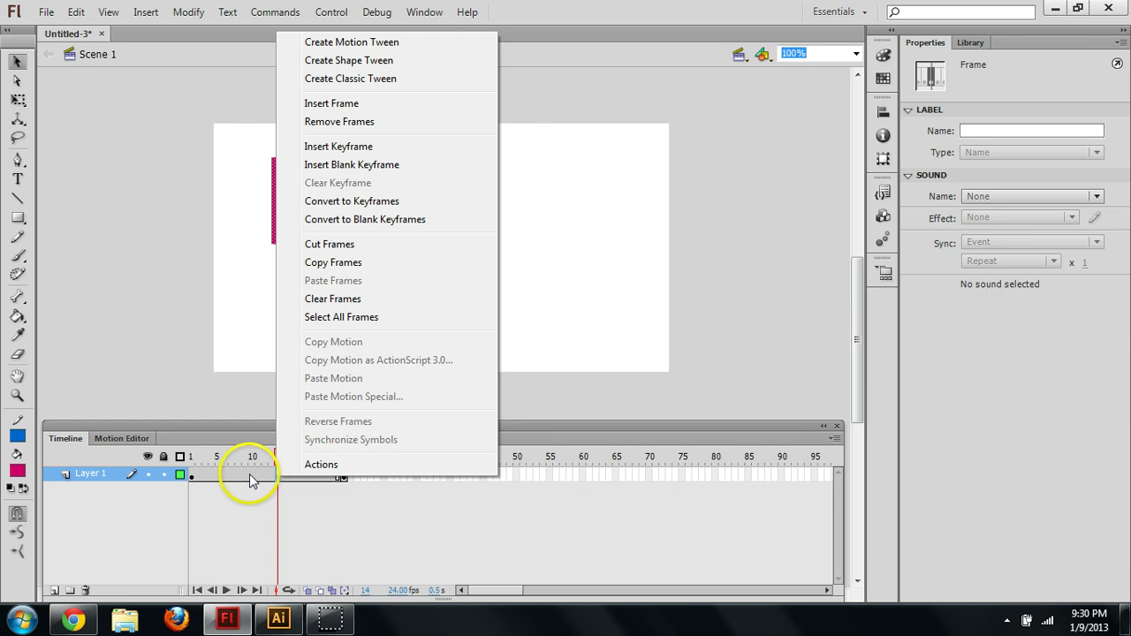
{"action": "right_click", "coordinate": [246, 478]}
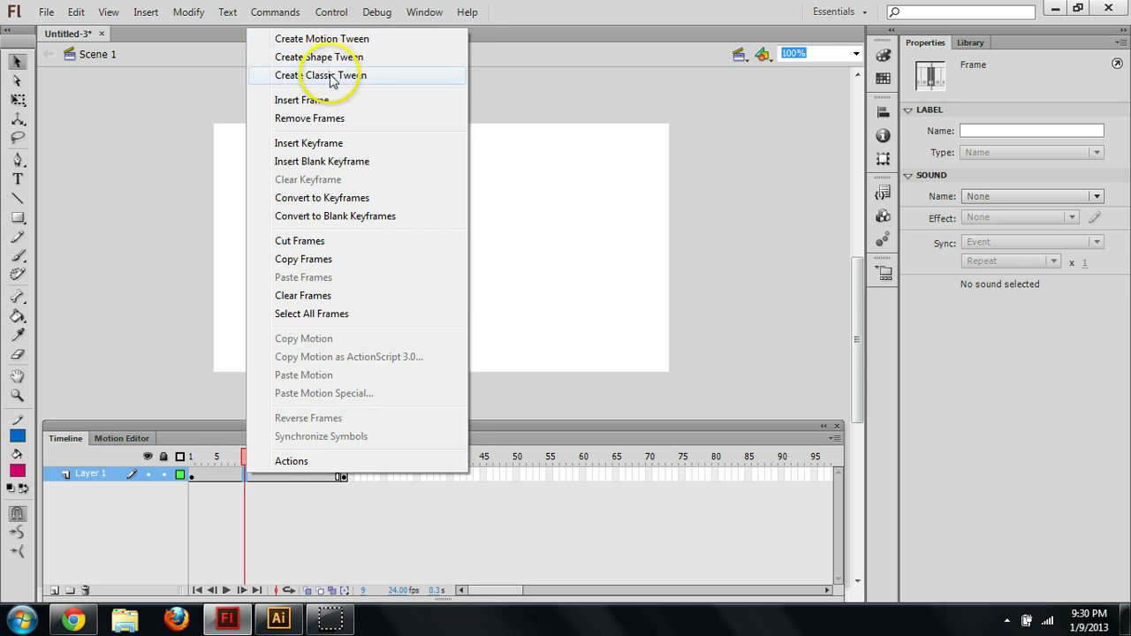
{"action": "left_click", "coordinate": [329, 57]}
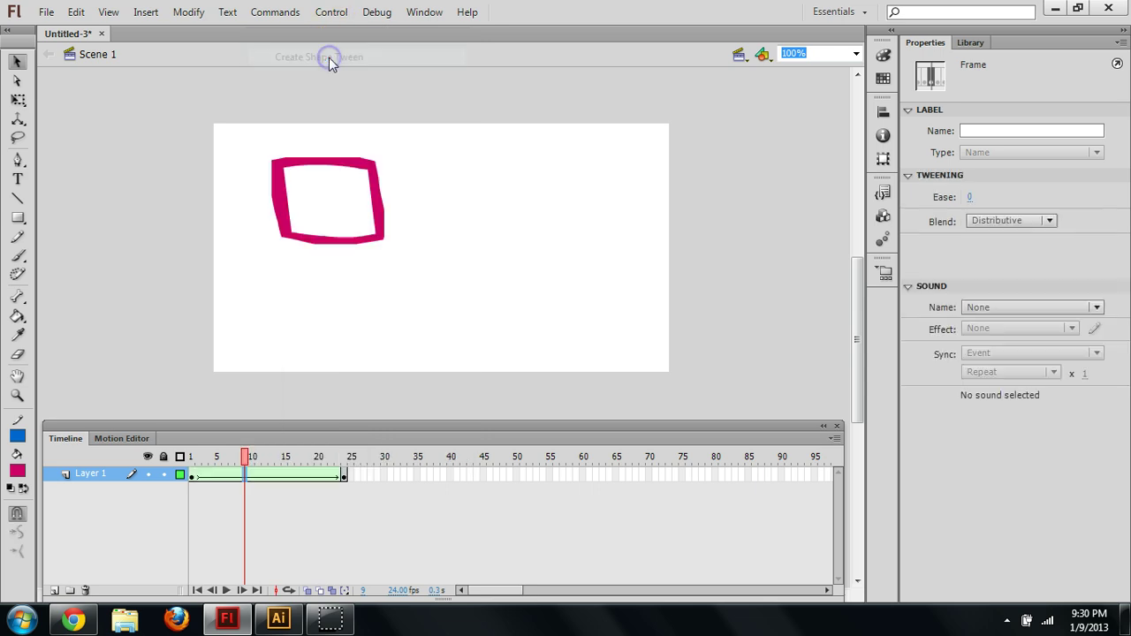
Scrub the shape tween from frame 1 to 24, test the movie in its own window, and close that window
{"action": "left_click", "coordinate": [247, 456]}
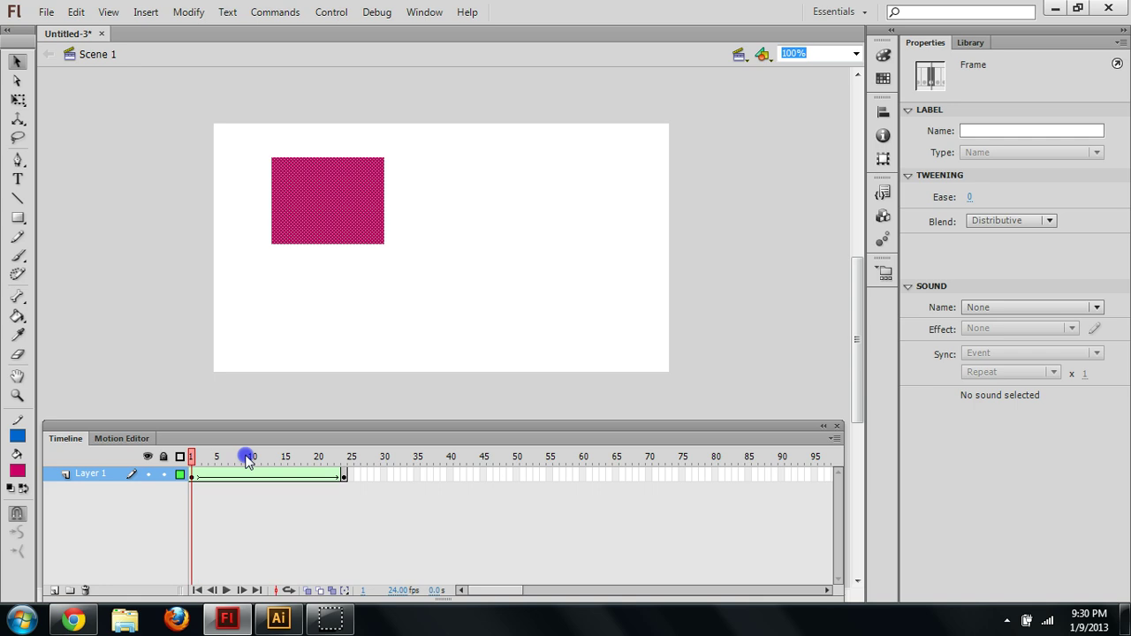
{"action": "left_click_drag", "start_coordinate": [178, 459], "coordinate": [341, 469]}
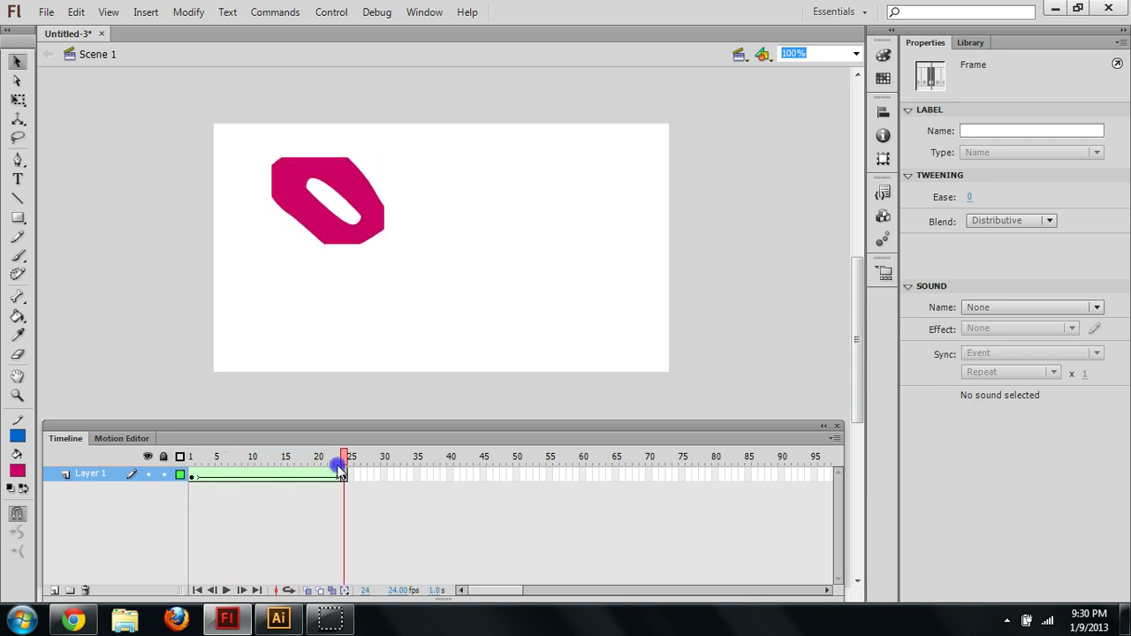
{"action": "key", "text": "ctrl+Return"}
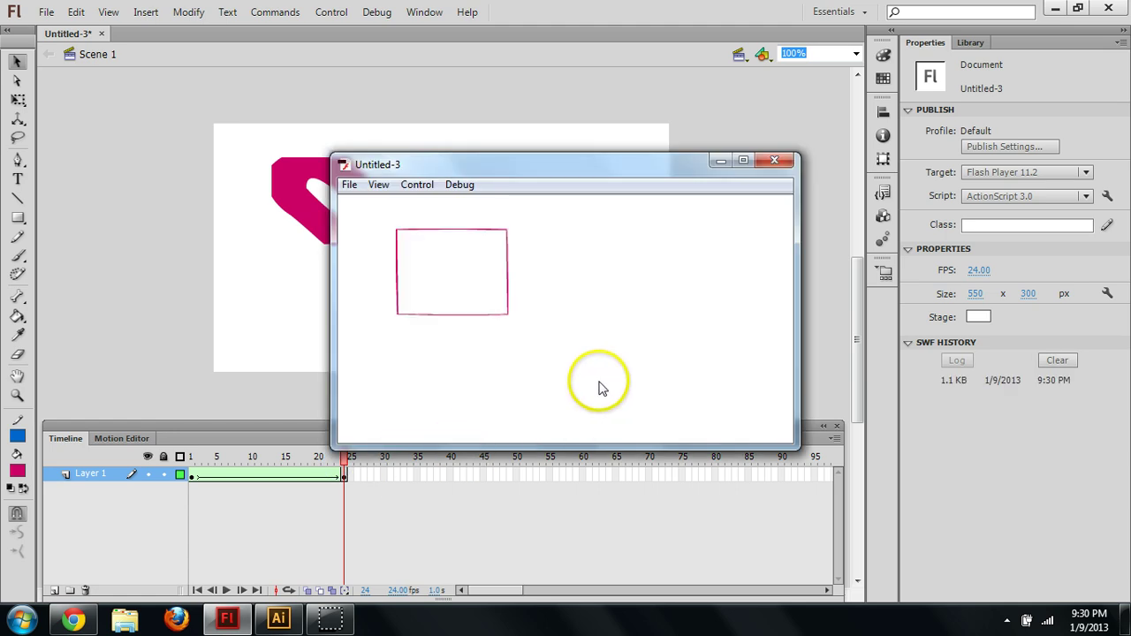
{"action": "left_click", "coordinate": [769, 162]}
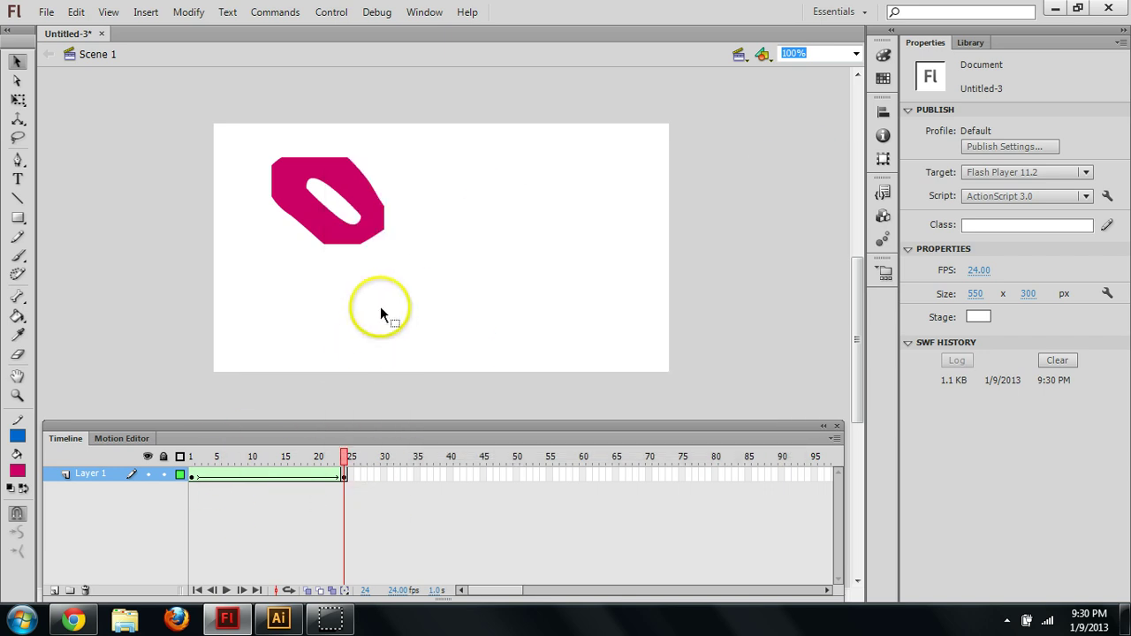
Add a new layer above Layer 1 and select its first frame
{"action": "left_click", "coordinate": [54, 591]}
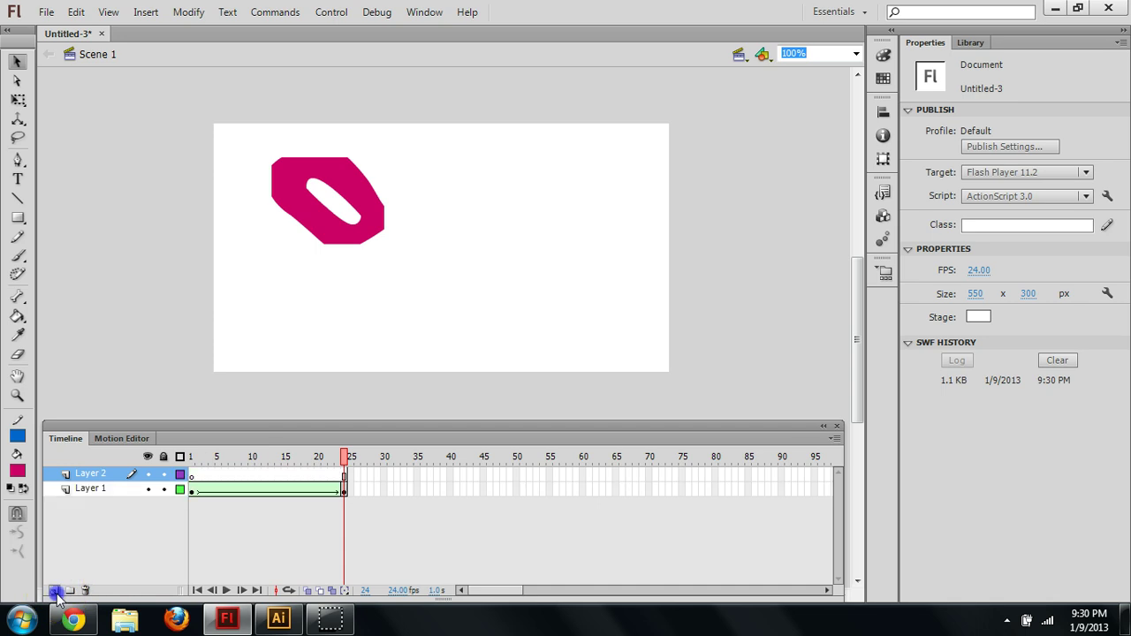
{"action": "left_click", "coordinate": [194, 477]}
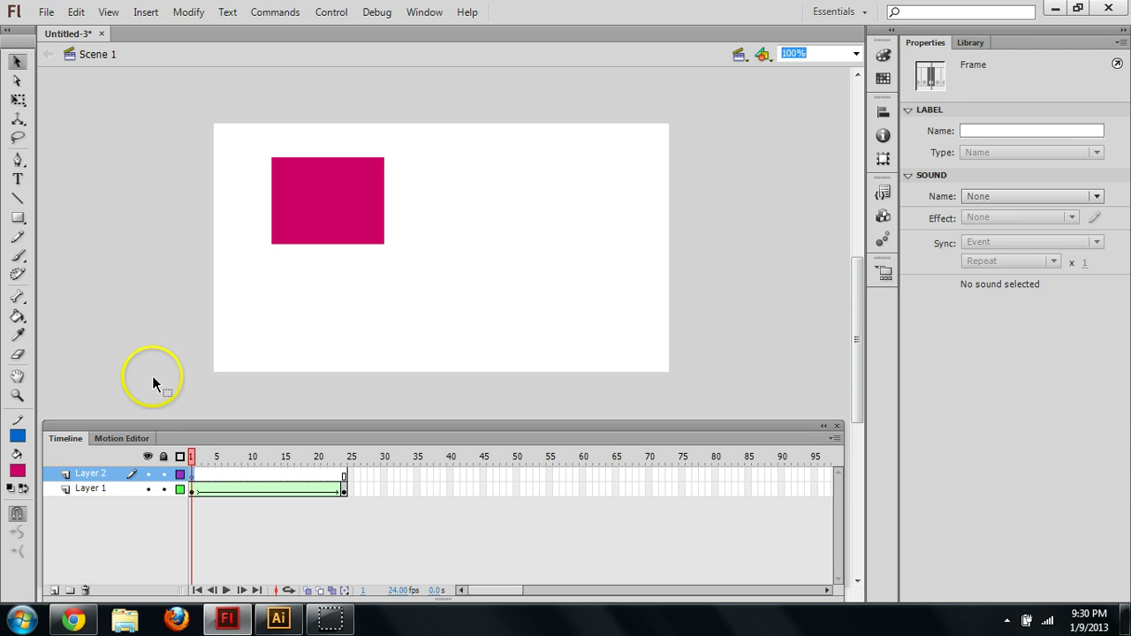
{"action": "left_click", "coordinate": [17, 218]}
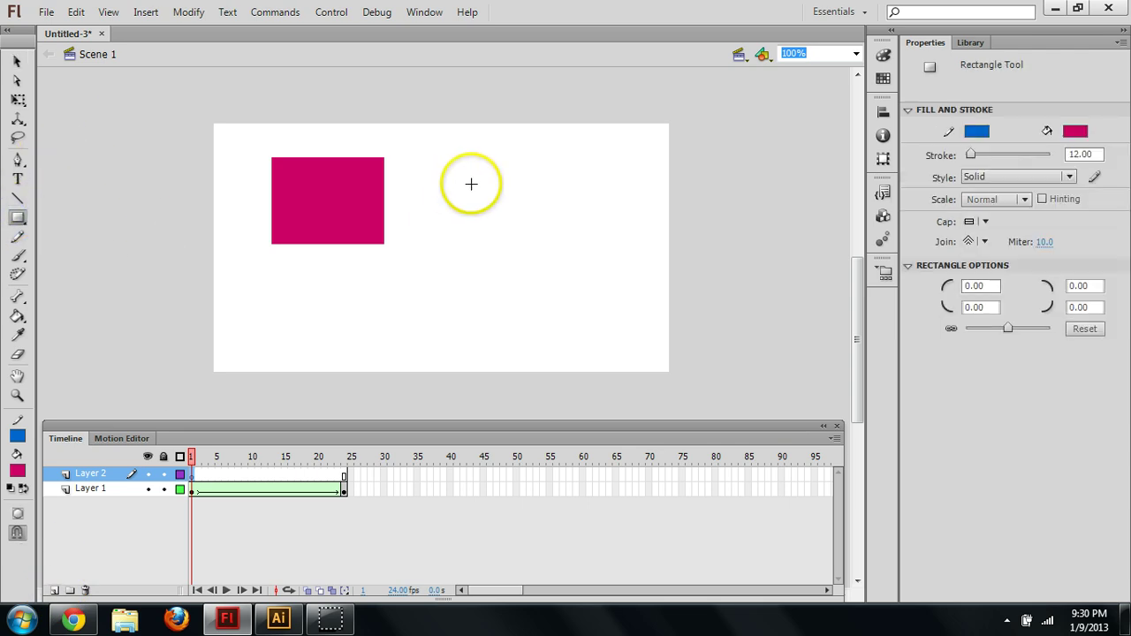
{"action": "left_click_drag", "start_coordinate": [493, 177], "coordinate": [492, 178]}
{"action": "left_click_drag", "start_coordinate": [600, 284], "coordinate": [603, 287]}
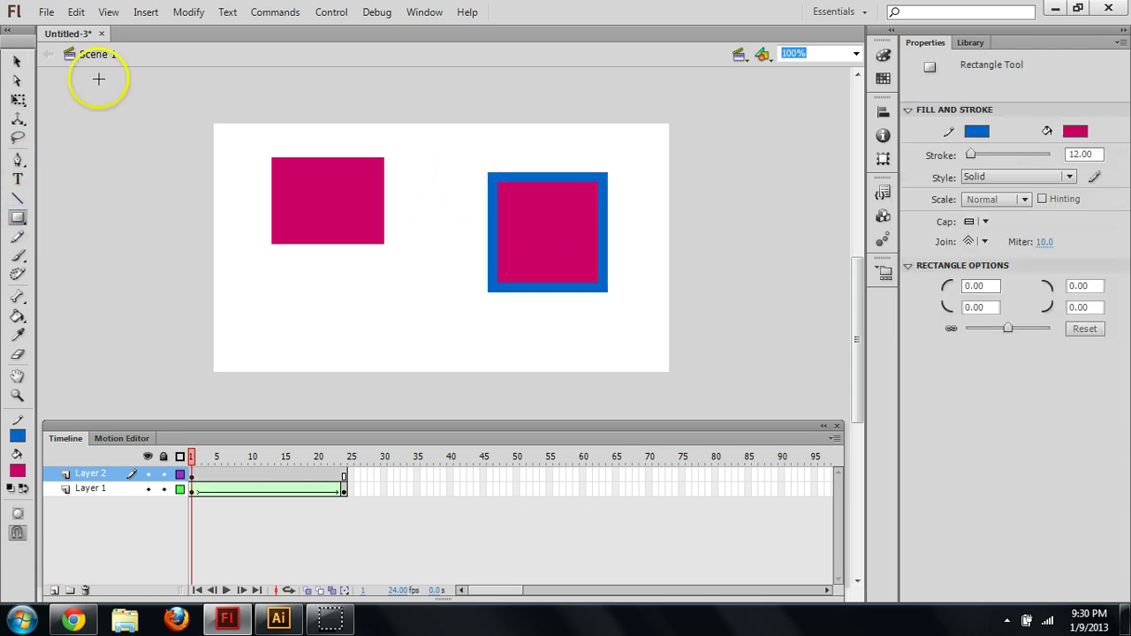
{"action": "key", "text": "ctrl+z"}
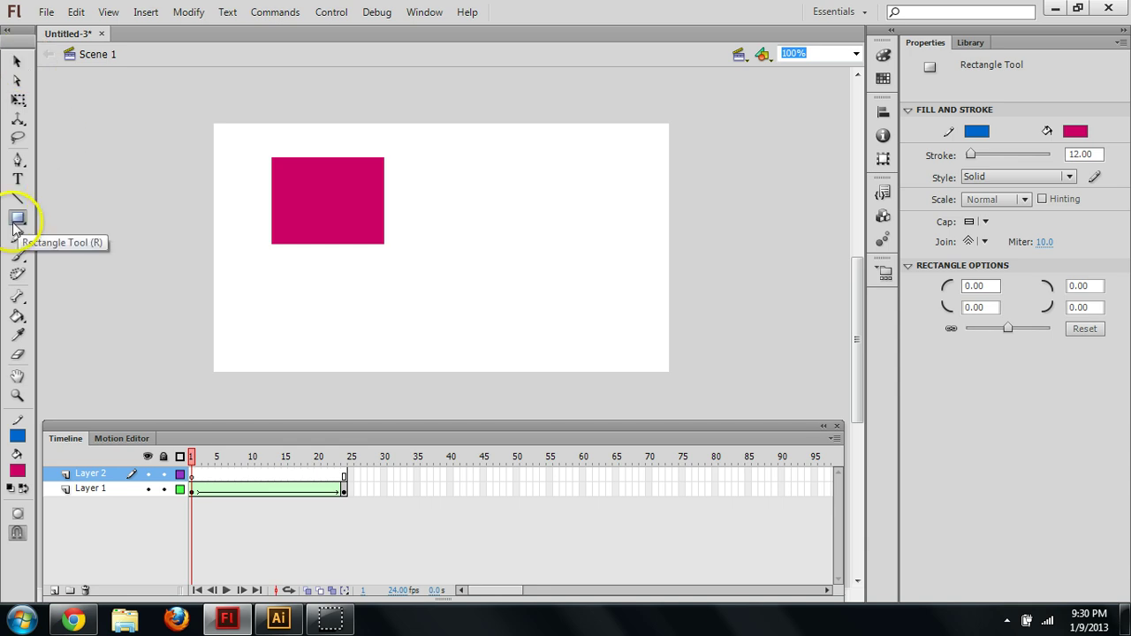
Draw a red (#FF0000) circle without a stroke, about 143 px across, beside the magenta rectangle on frame 1 of Layer 2
{"action": "left_click_drag", "start_coordinate": [17, 218], "coordinate": [83, 237]}
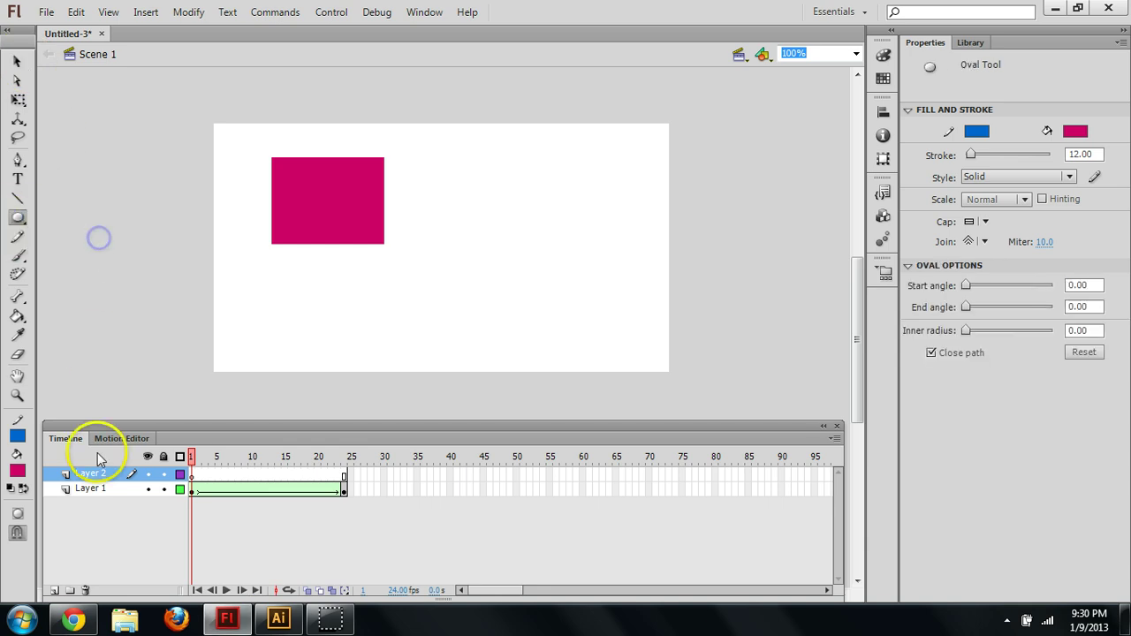
{"action": "left_click", "coordinate": [19, 436]}
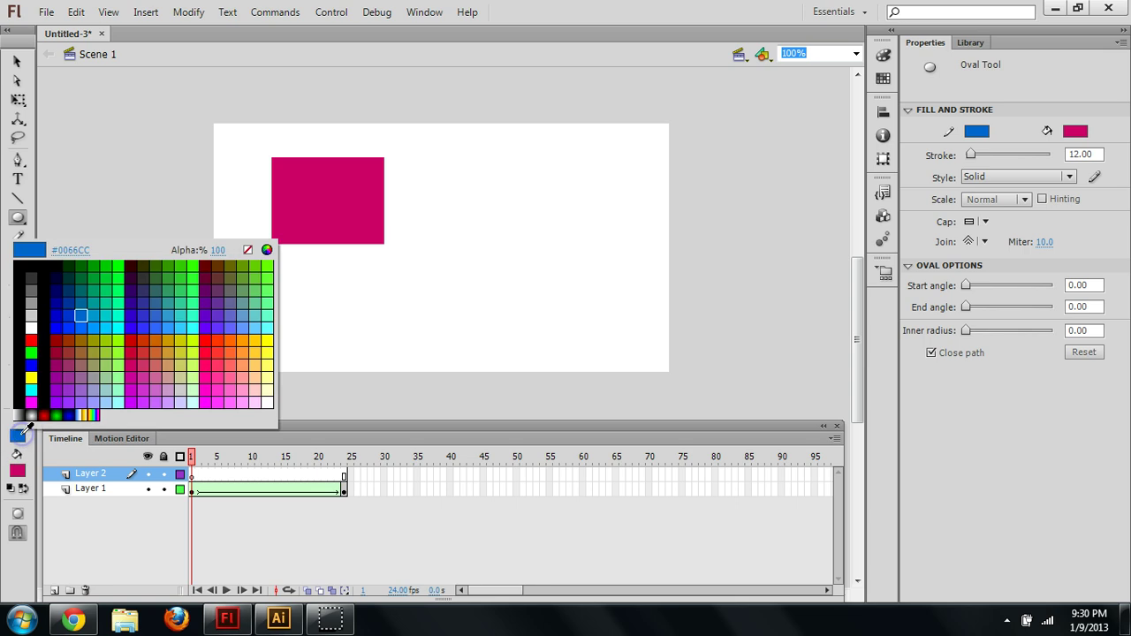
{"action": "left_click", "coordinate": [248, 250]}
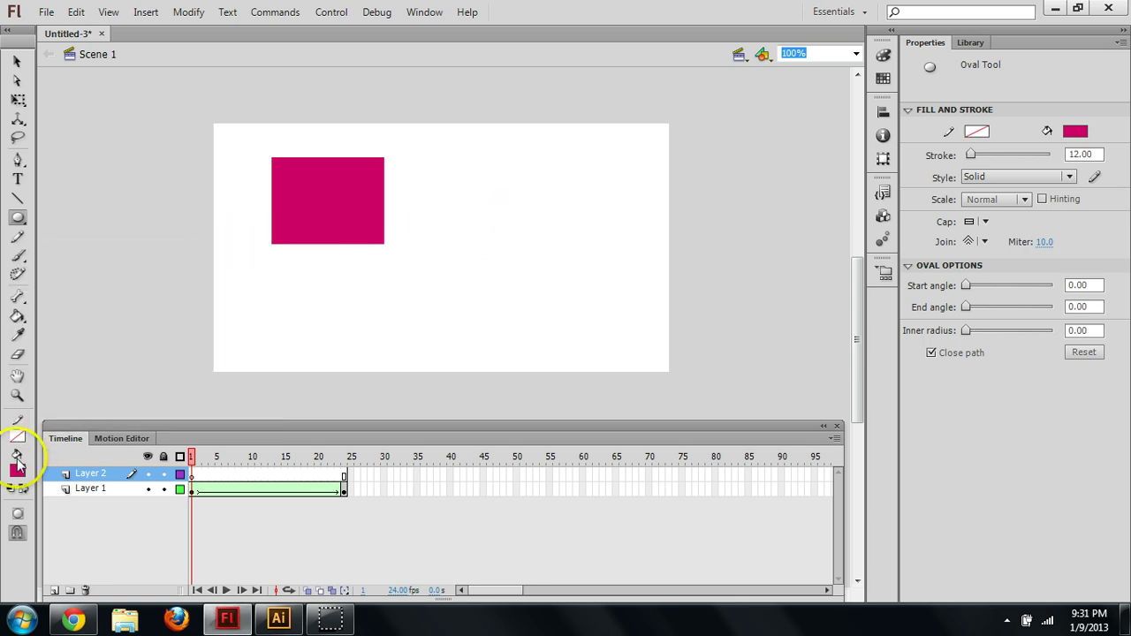
{"action": "left_click", "coordinate": [17, 463]}
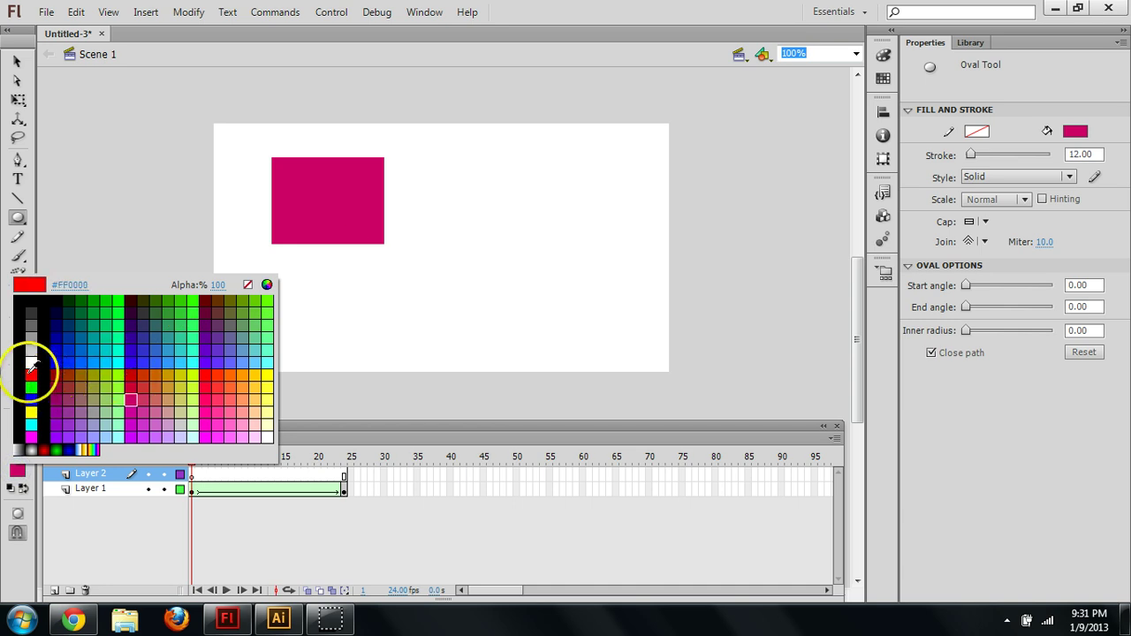
{"action": "left_click", "coordinate": [31, 369]}
{"action": "left_click_drag", "start_coordinate": [507, 164], "coordinate": [622, 282]}
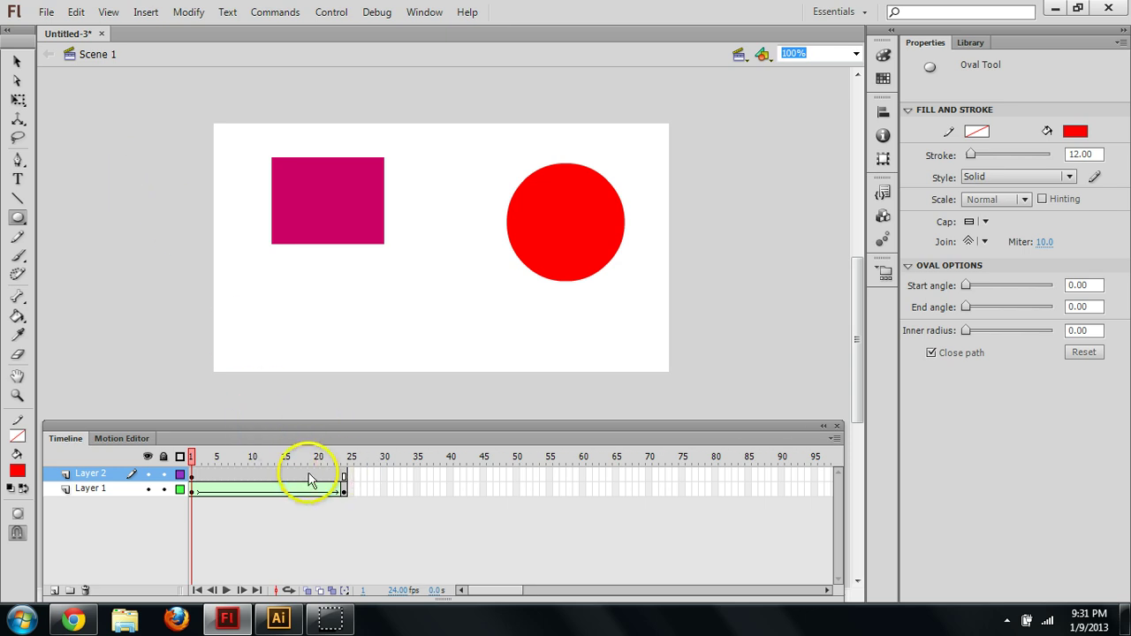
Recolor the circle on frame 1 of Layer 2, trying a dark purple fill before setting it to bright green
{"action": "left_click", "coordinate": [286, 477]}
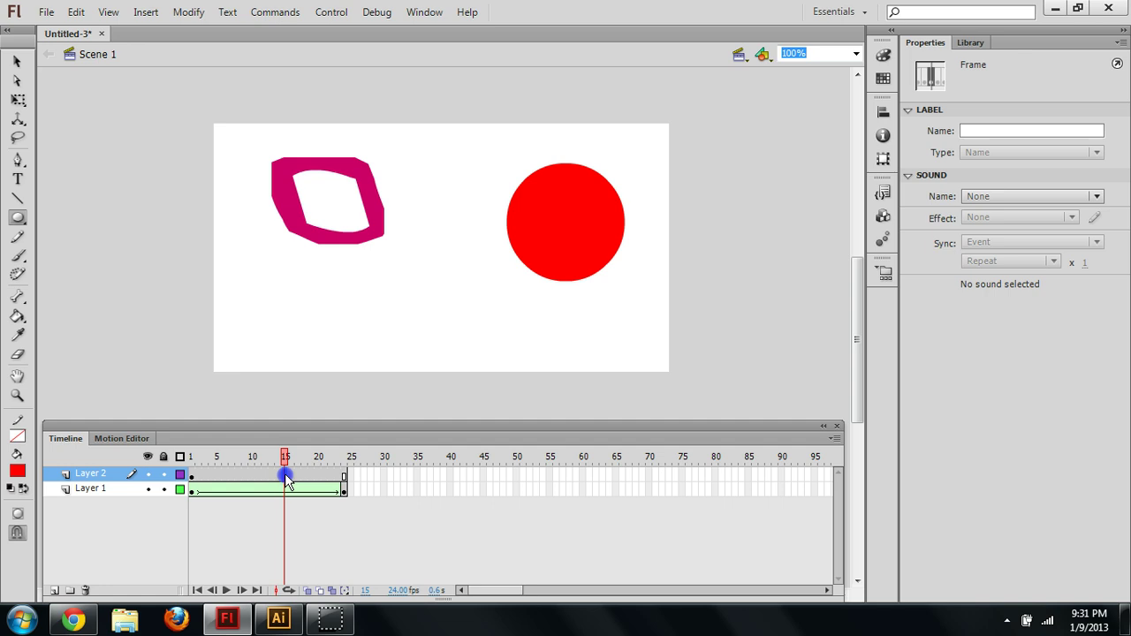
{"action": "left_click", "coordinate": [191, 460]}
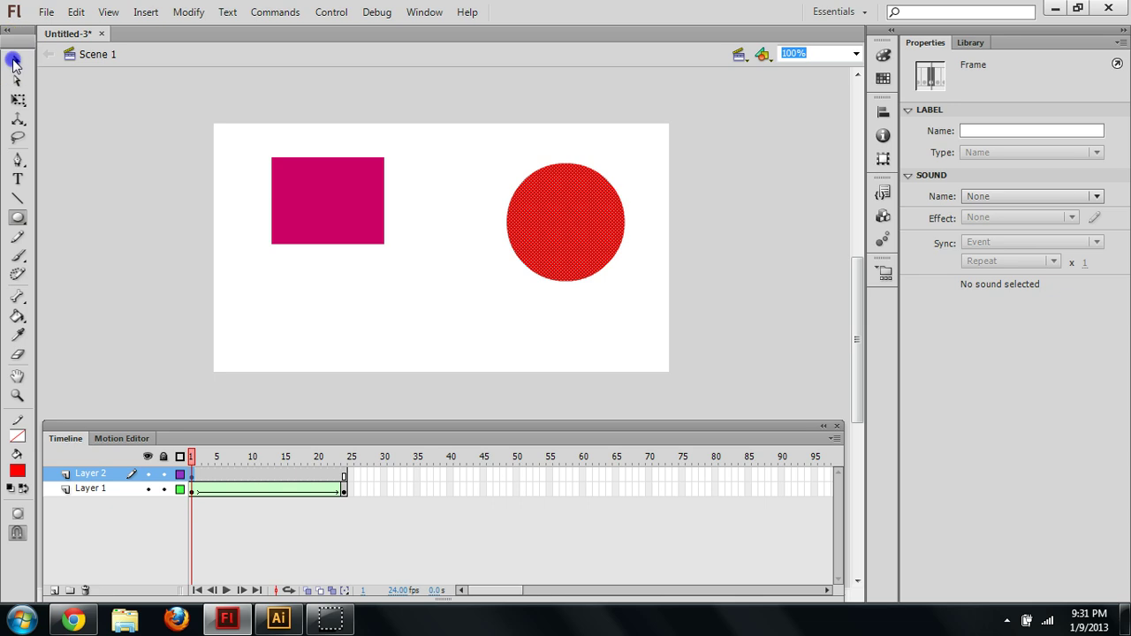
{"action": "left_click", "coordinate": [126, 171]}
{"action": "left_click", "coordinate": [555, 215]}
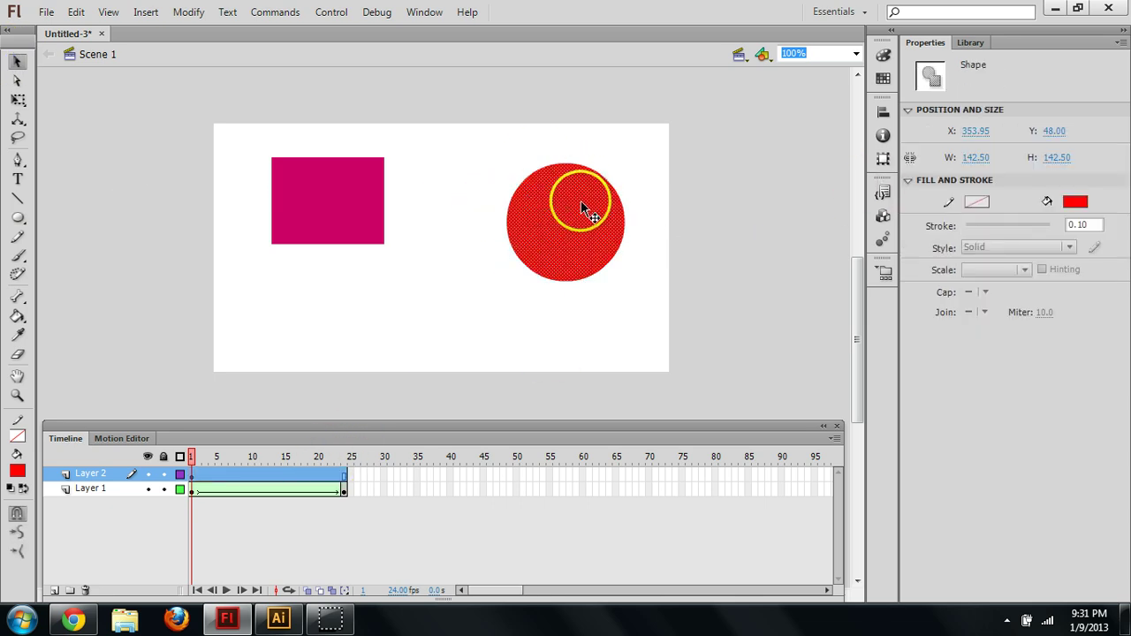
{"action": "left_click", "coordinate": [1076, 203]}
{"action": "left_click", "coordinate": [981, 250]}
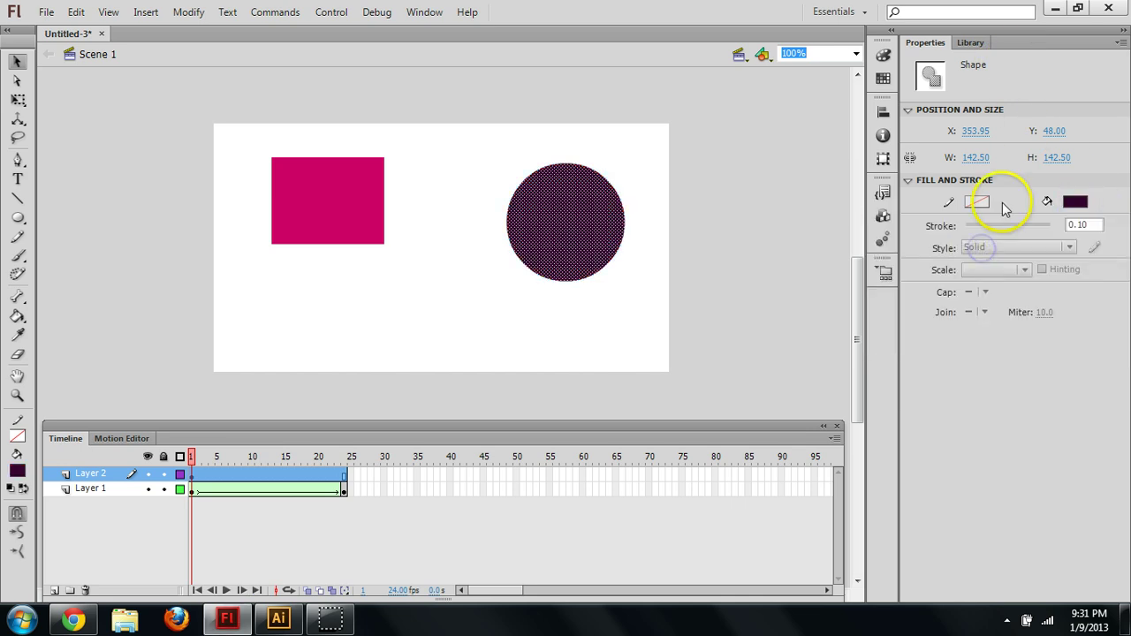
{"action": "left_click", "coordinate": [1076, 203]}
{"action": "left_click", "coordinate": [967, 239]}
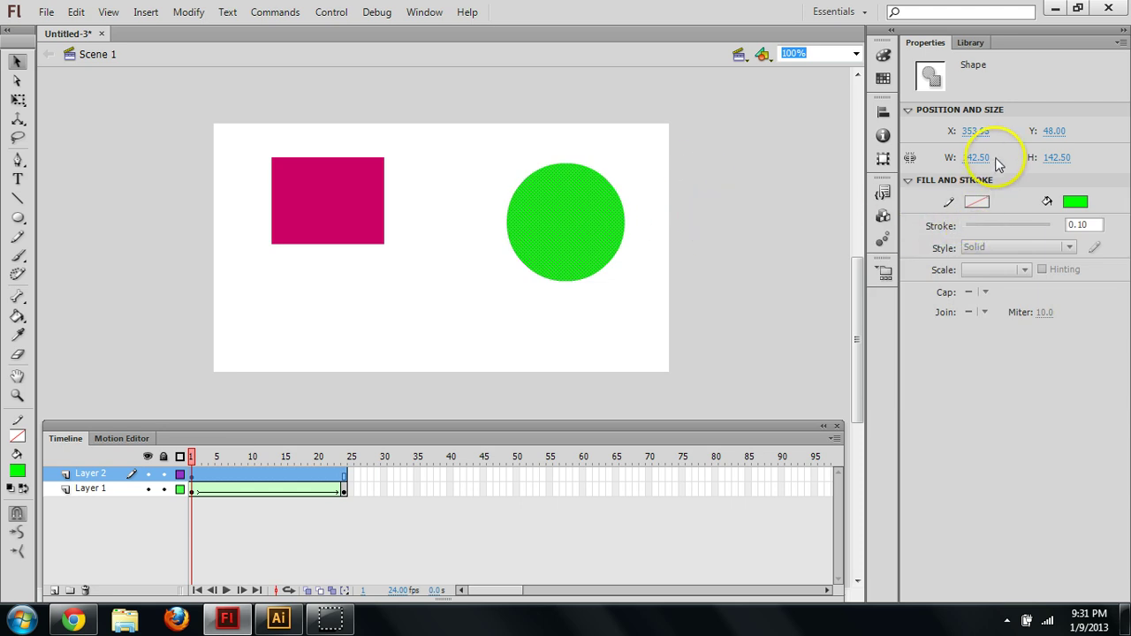
Resize the green circle on frame 1 of Layer 2 to 86 px wide and 82 px high
{"action": "left_click_drag", "start_coordinate": [972, 158], "coordinate": [927, 163]}
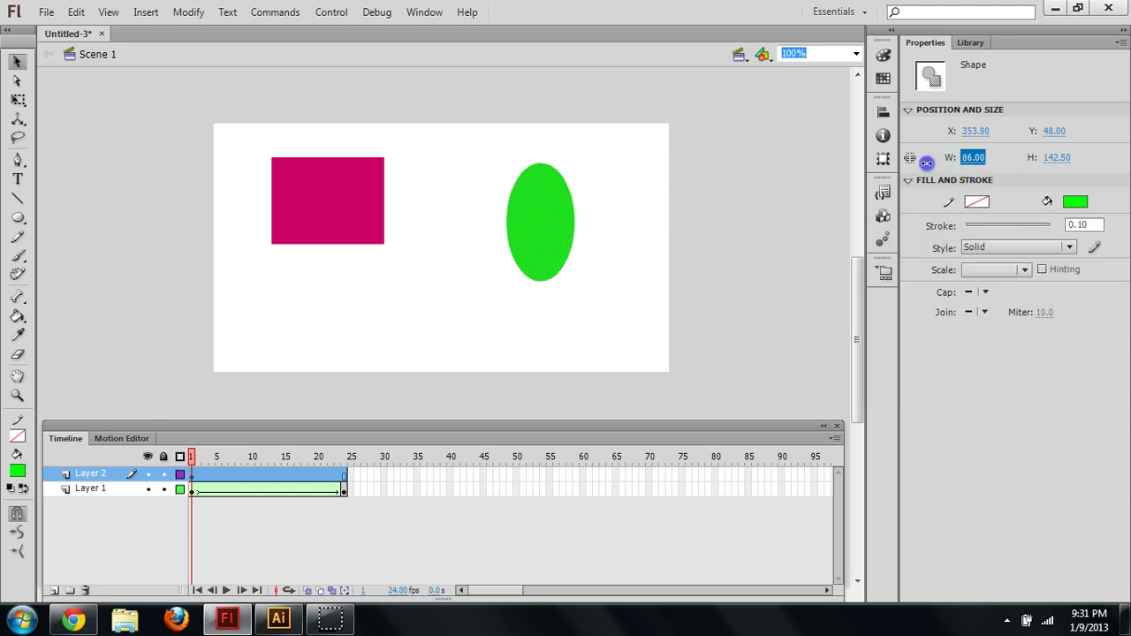
{"action": "left_click_drag", "start_coordinate": [1044, 156], "coordinate": [1009, 165]}
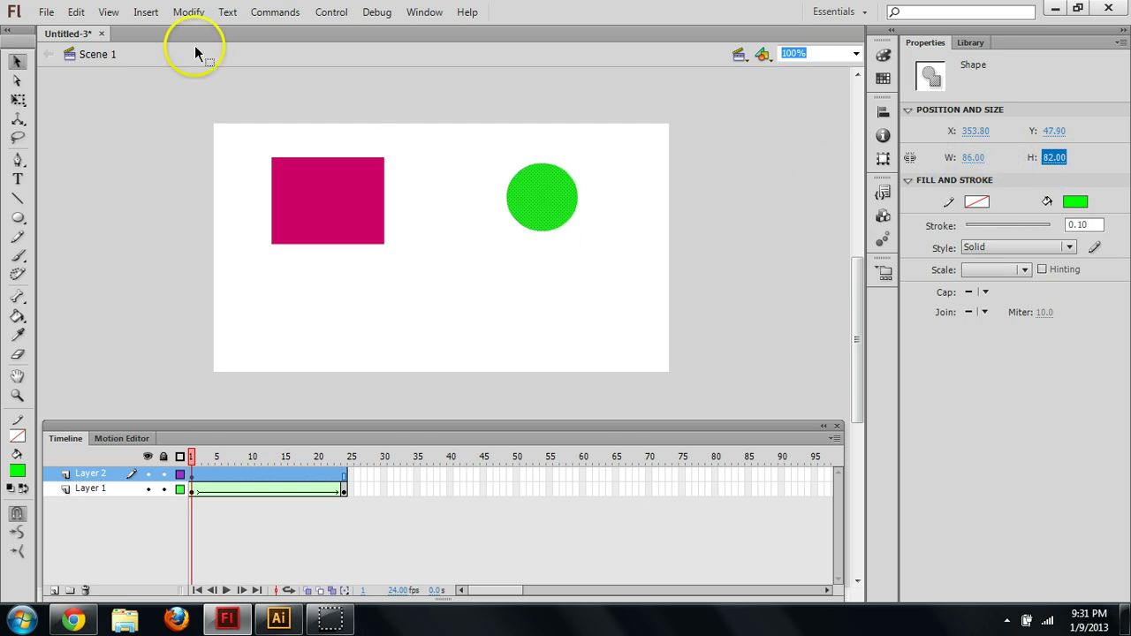
{"action": "left_click", "coordinate": [91, 103]}
Convert the green circle to a Graphic symbol named Circle
{"action": "left_click", "coordinate": [530, 188]}
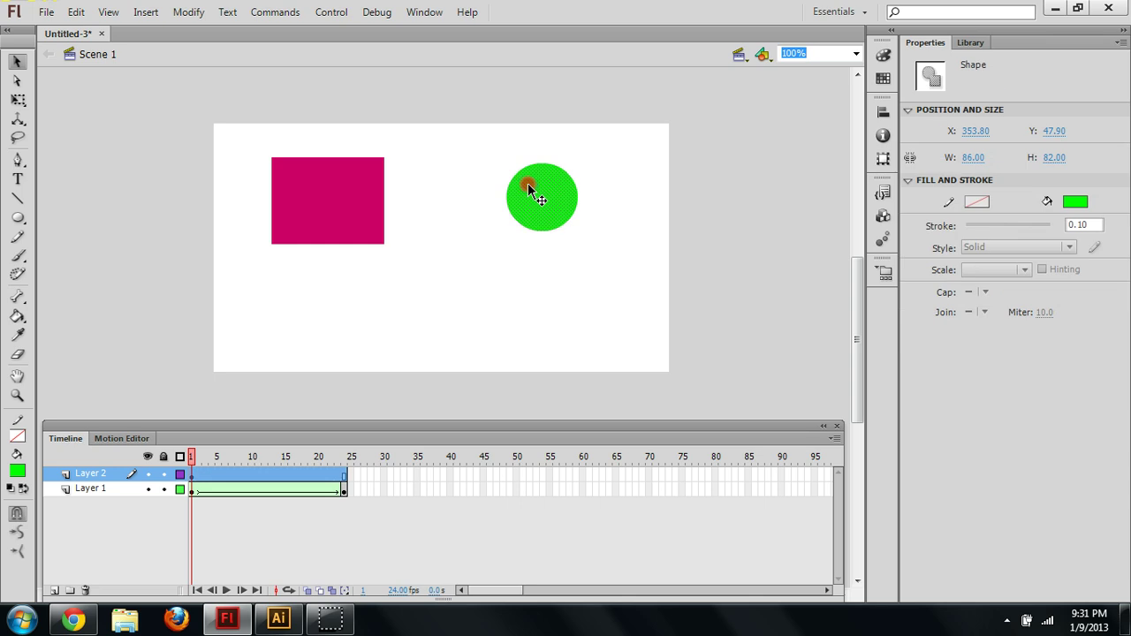
{"action": "right_click", "coordinate": [530, 188]}
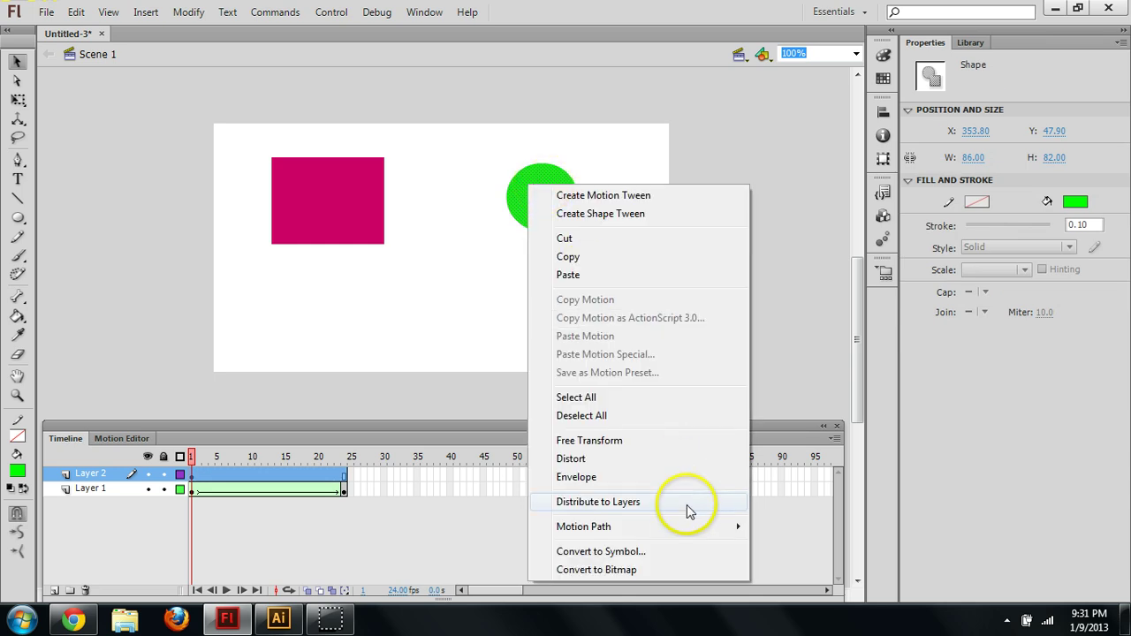
{"action": "left_click", "coordinate": [667, 552]}
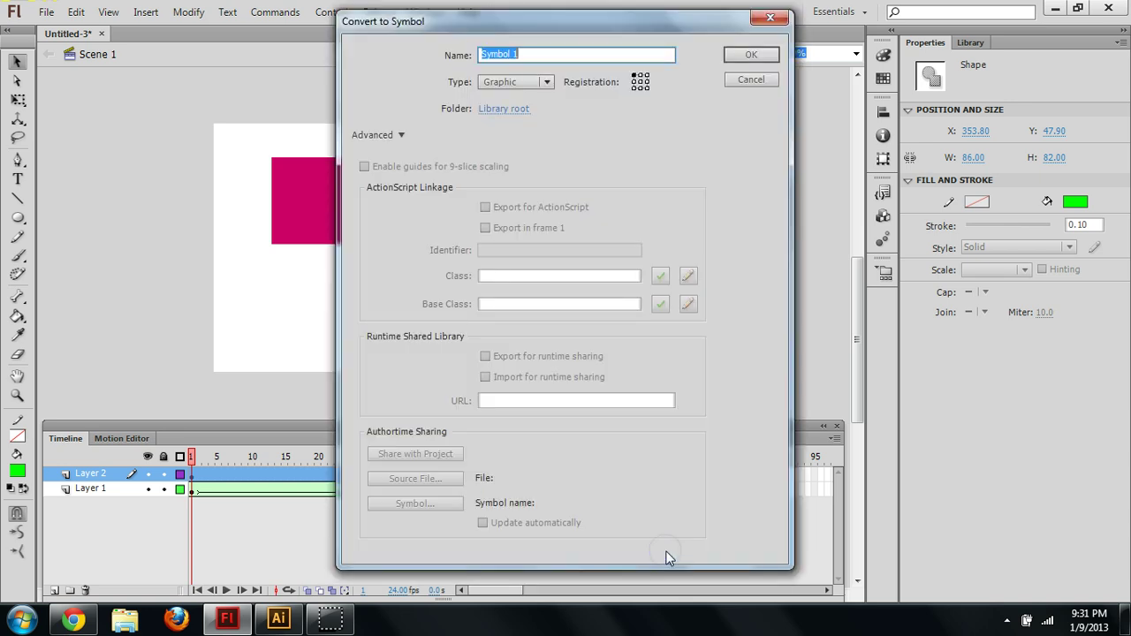
{"action": "left_click", "coordinate": [548, 81]}
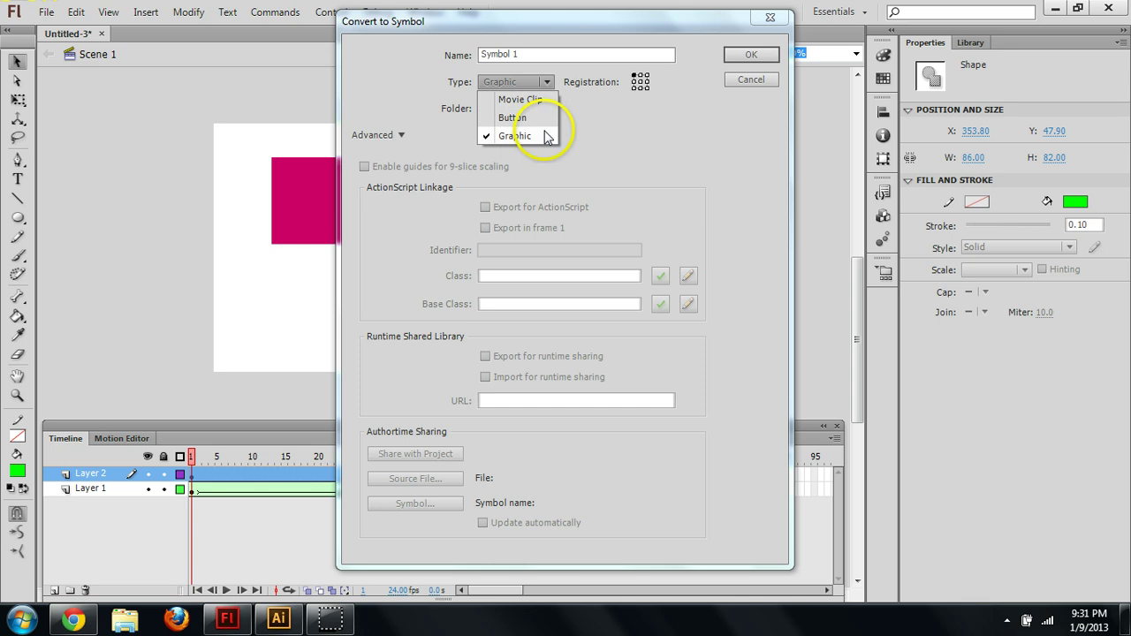
{"action": "left_click", "coordinate": [542, 100]}
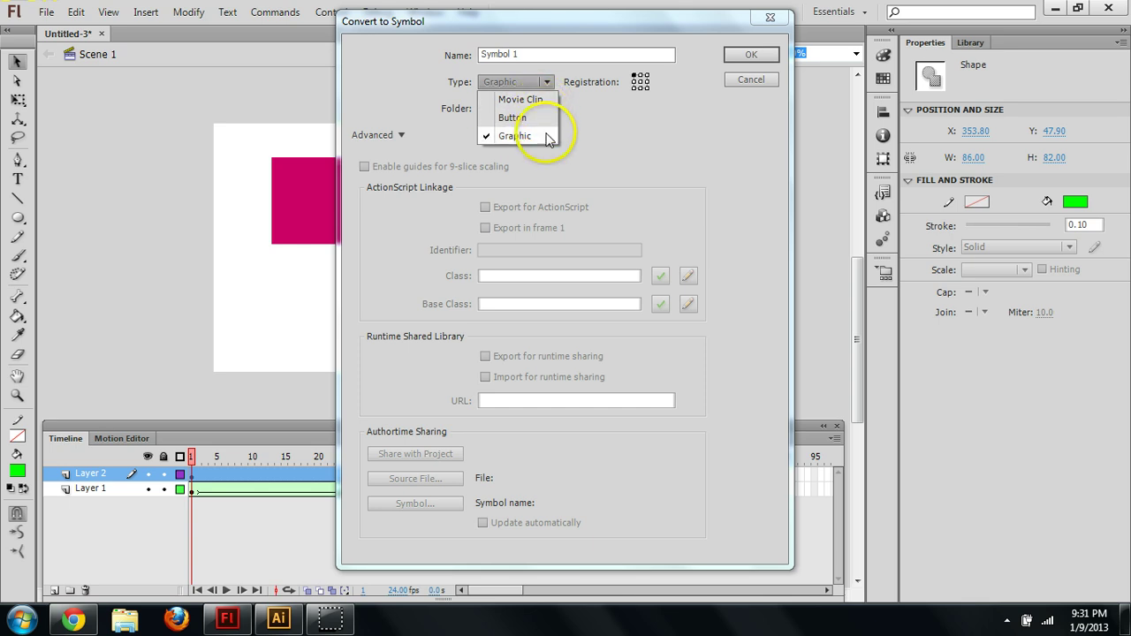
{"action": "left_click", "coordinate": [548, 137]}
{"action": "left_click_drag", "start_coordinate": [530, 55], "coordinate": [325, 62]}
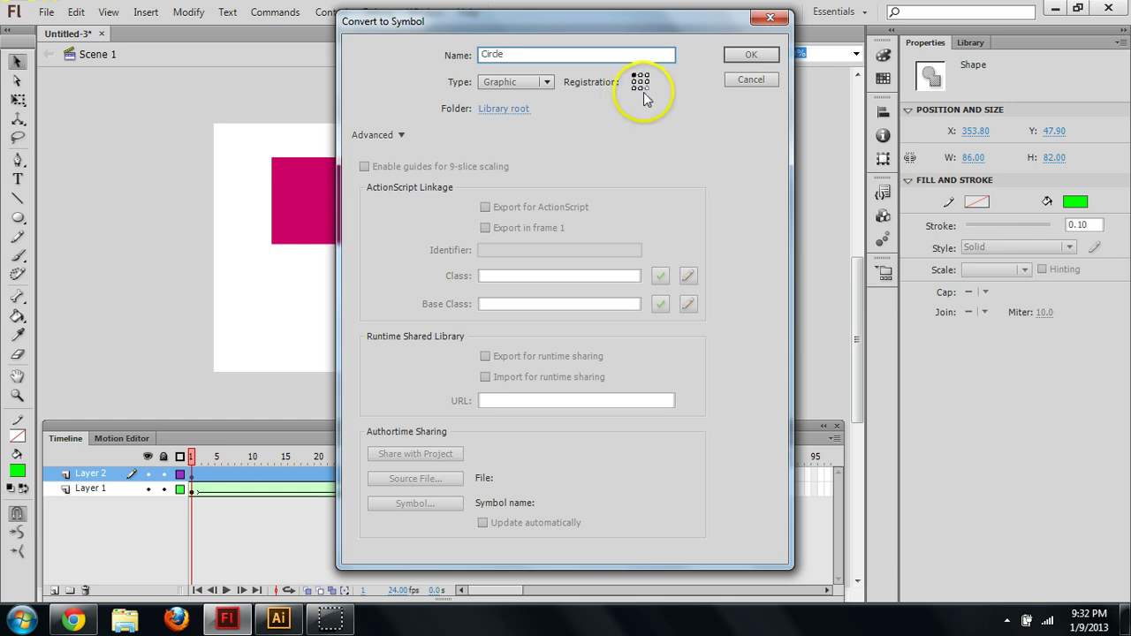
{"action": "left_click", "coordinate": [758, 56]}
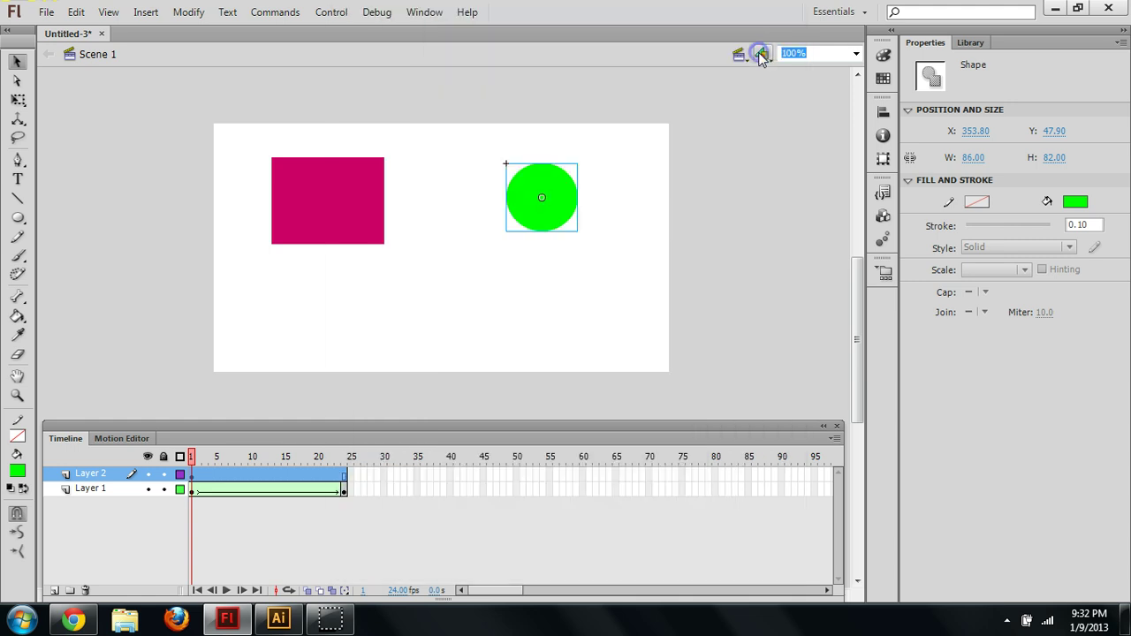
Move the Circle instance on frame 1 to about X 392, Y 53 and deselect it
{"action": "left_click_drag", "start_coordinate": [557, 181], "coordinate": [557, 214]}
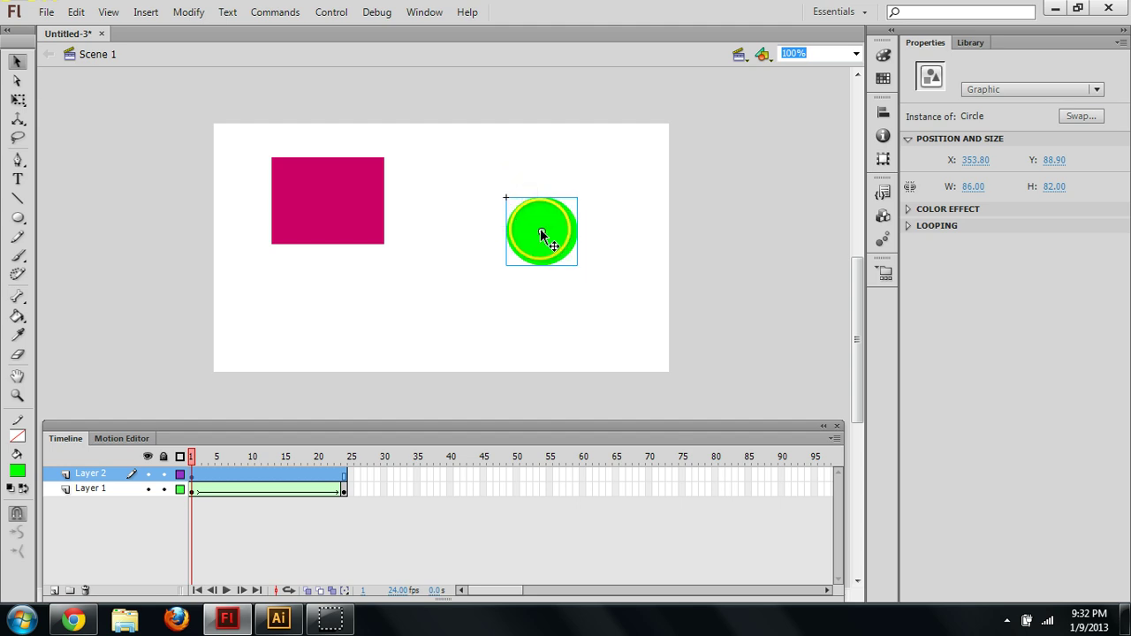
{"action": "left_click_drag", "start_coordinate": [542, 236], "coordinate": [573, 206]}
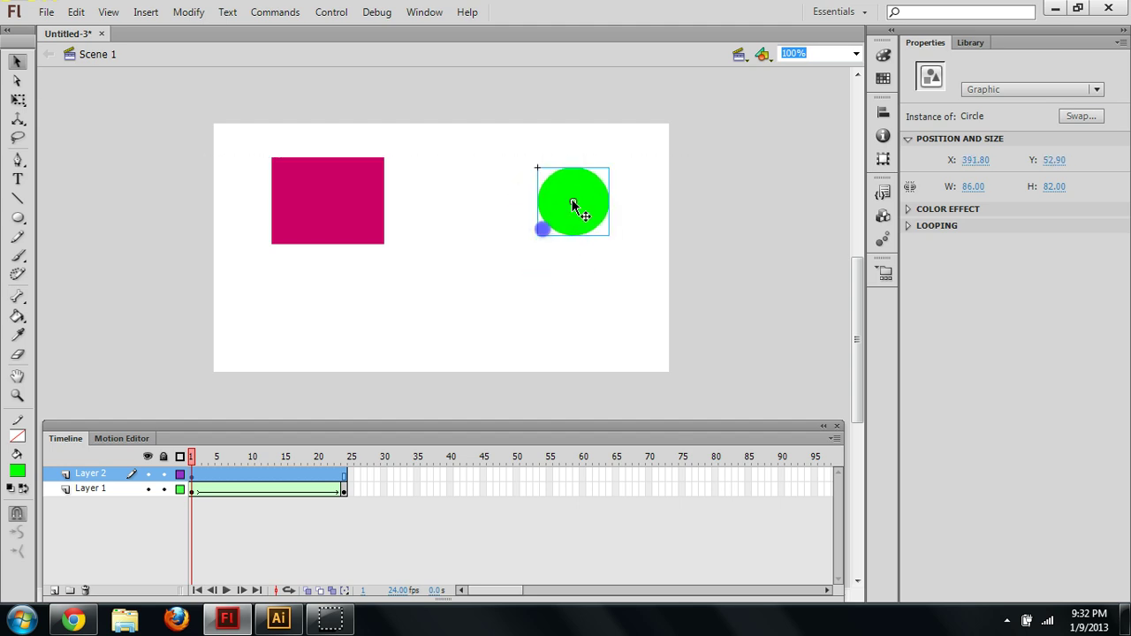
{"action": "left_click", "coordinate": [536, 345]}
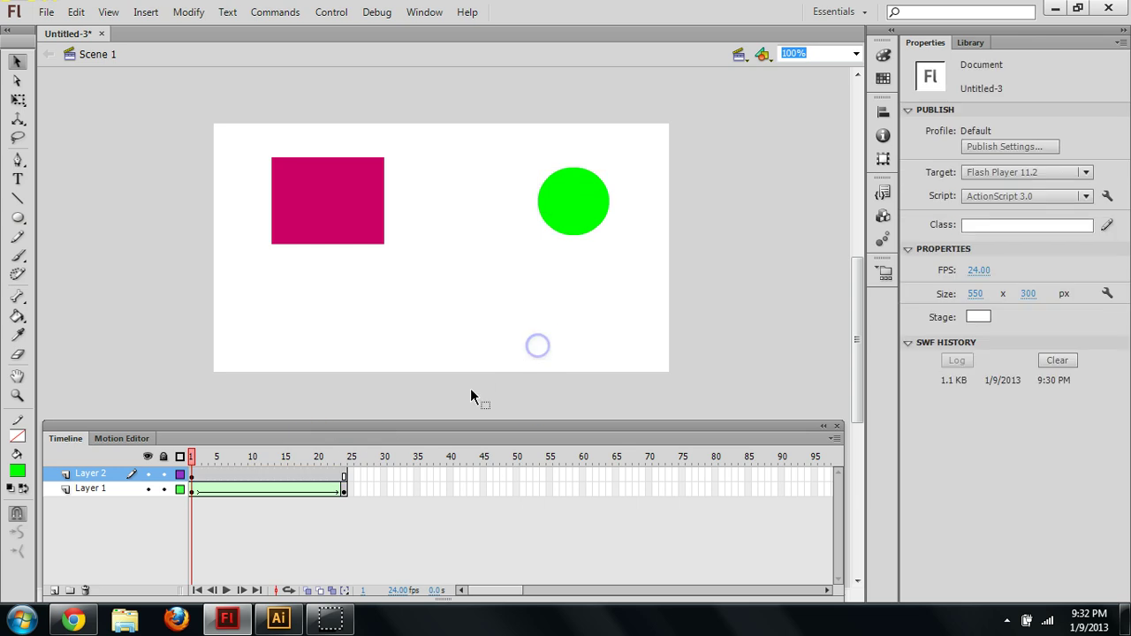
Insert a keyframe at frame 48 of Layer 2
{"action": "left_click", "coordinate": [346, 475]}
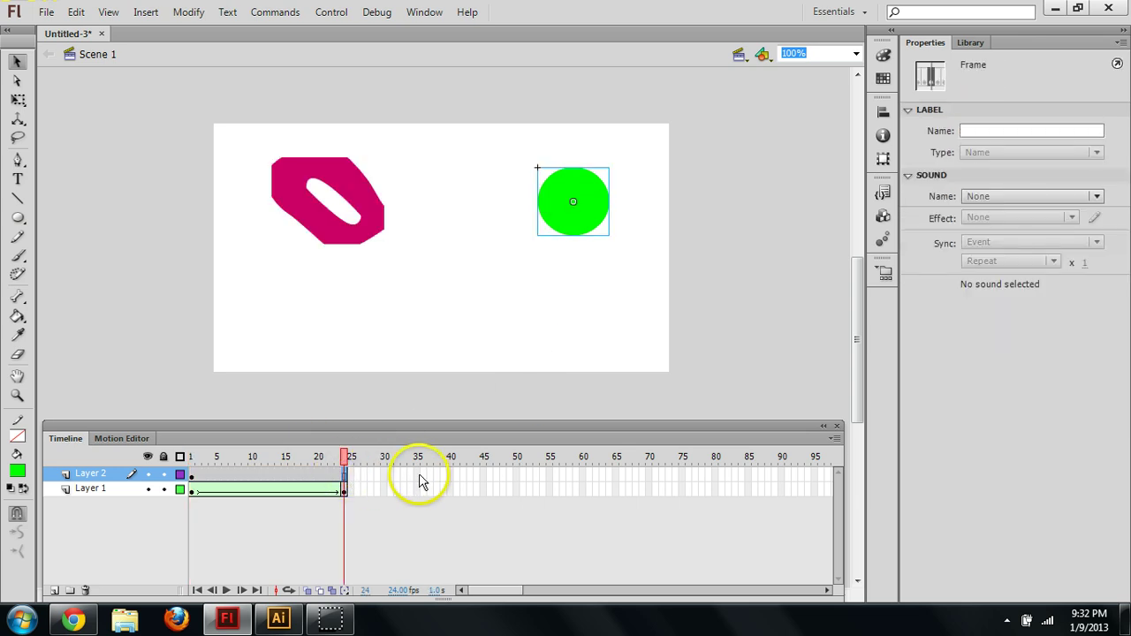
{"action": "left_click", "coordinate": [505, 476]}
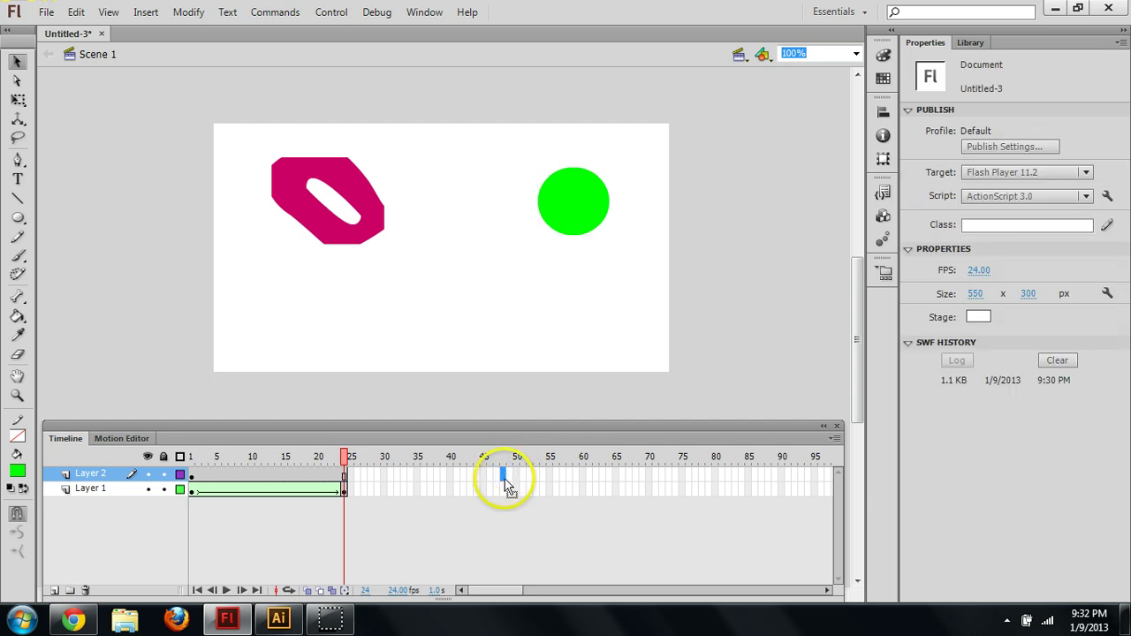
{"action": "key", "text": "F6"}
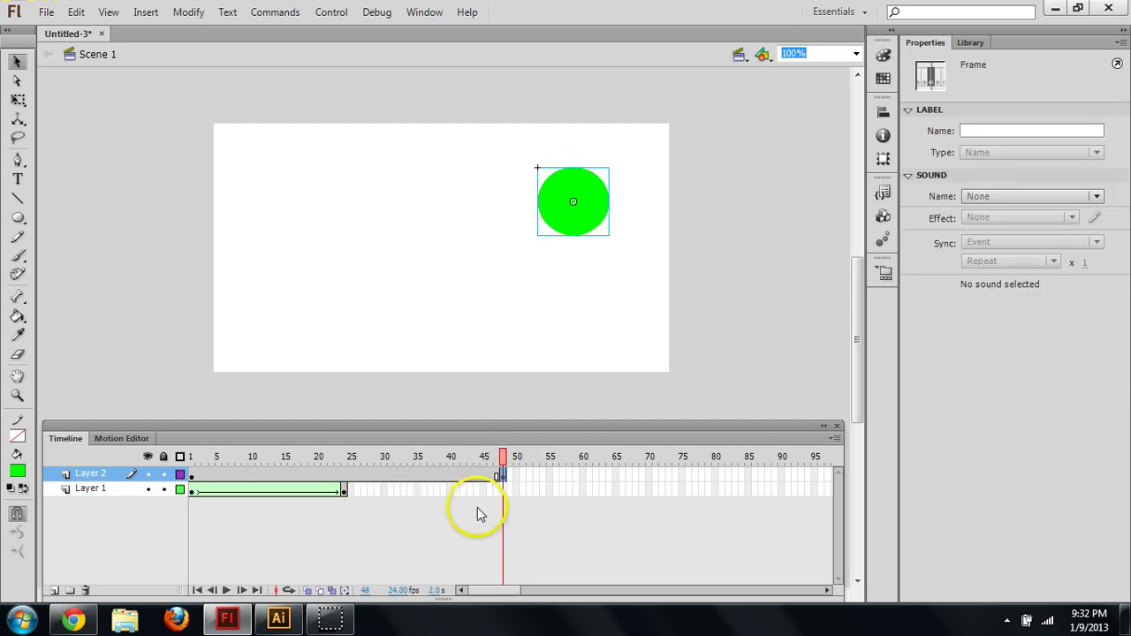
{"action": "left_click", "coordinate": [475, 504]}
Add a keyframe at frame 24 of Layer 2 and move the circle there to about X 282, Y 204
{"action": "left_click", "coordinate": [191, 477]}
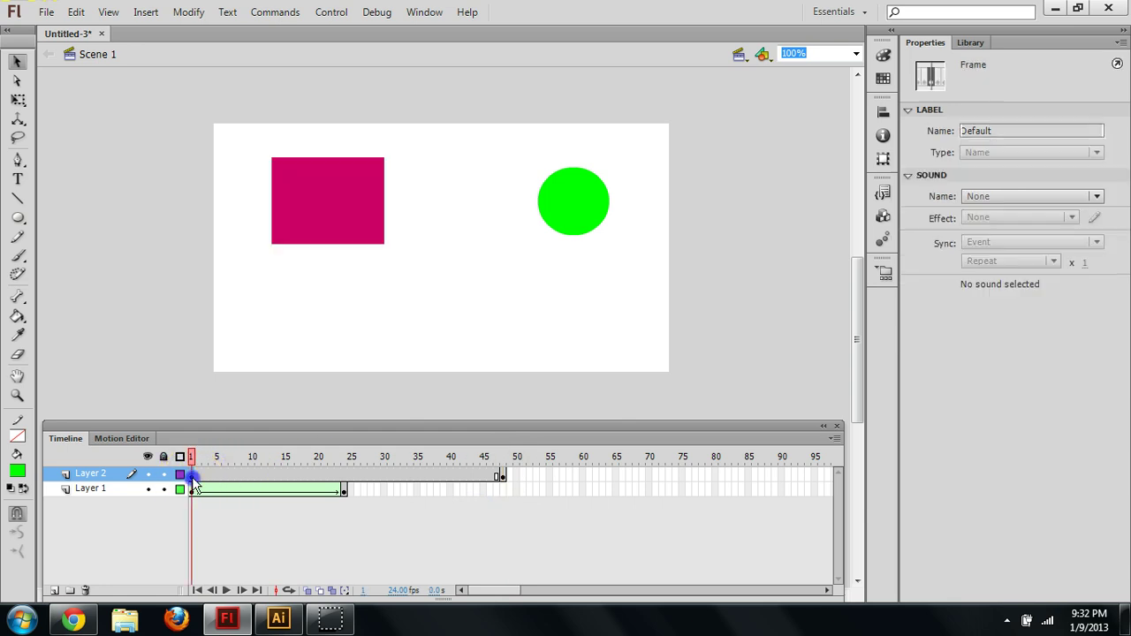
{"action": "left_click", "coordinate": [396, 476]}
{"action": "left_click", "coordinate": [390, 482]}
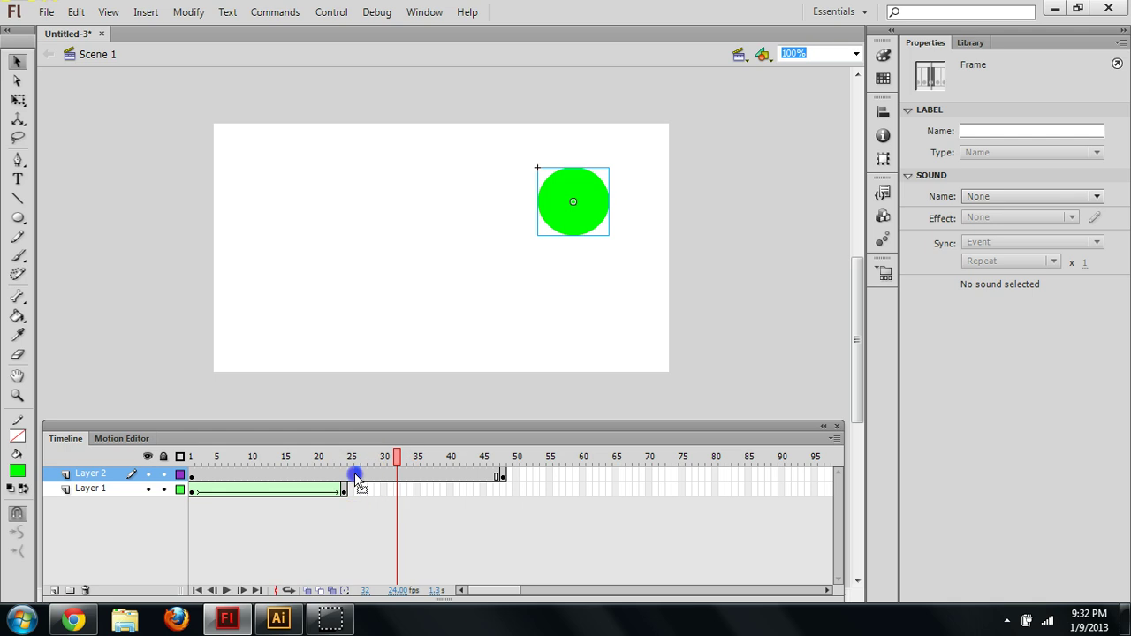
{"action": "left_click", "coordinate": [348, 477]}
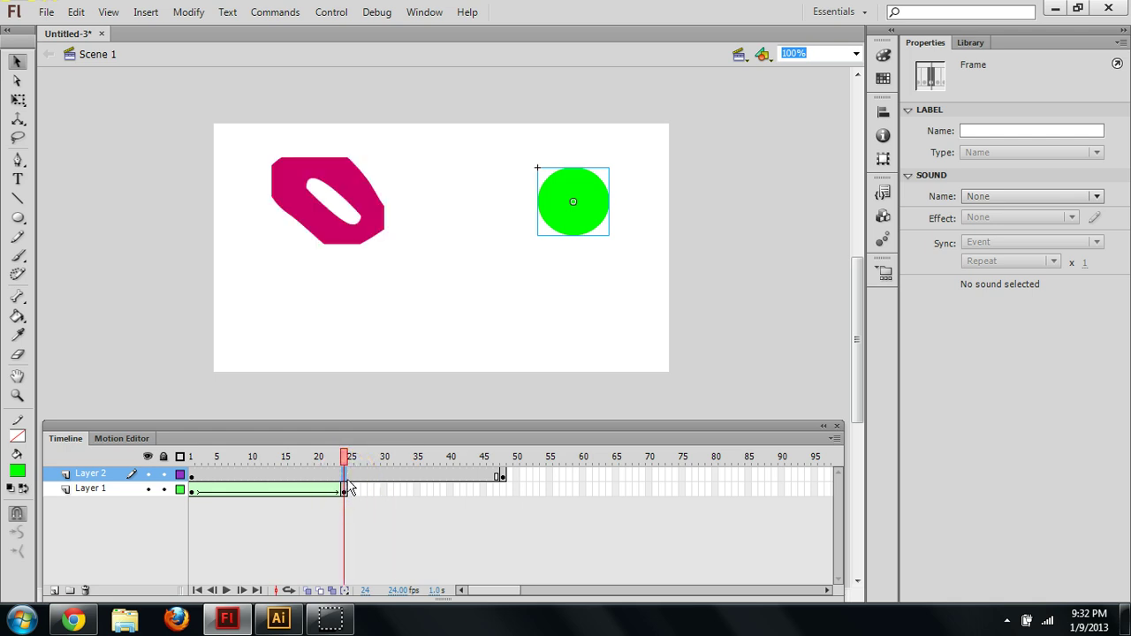
{"action": "mouse_move", "coordinate": [342, 452]}
{"action": "left_mouse_down"}
{"action": "mouse_move", "coordinate": [192, 453]}
{"action": "mouse_move", "coordinate": [505, 453]}
{"action": "mouse_move", "coordinate": [324, 453]}
{"action": "left_mouse_up"}
{"action": "left_click", "coordinate": [344, 474]}
{"action": "left_click_drag", "start_coordinate": [556, 215], "coordinate": [464, 341]}
{"action": "left_click_drag", "start_coordinate": [353, 460], "coordinate": [339, 457]}
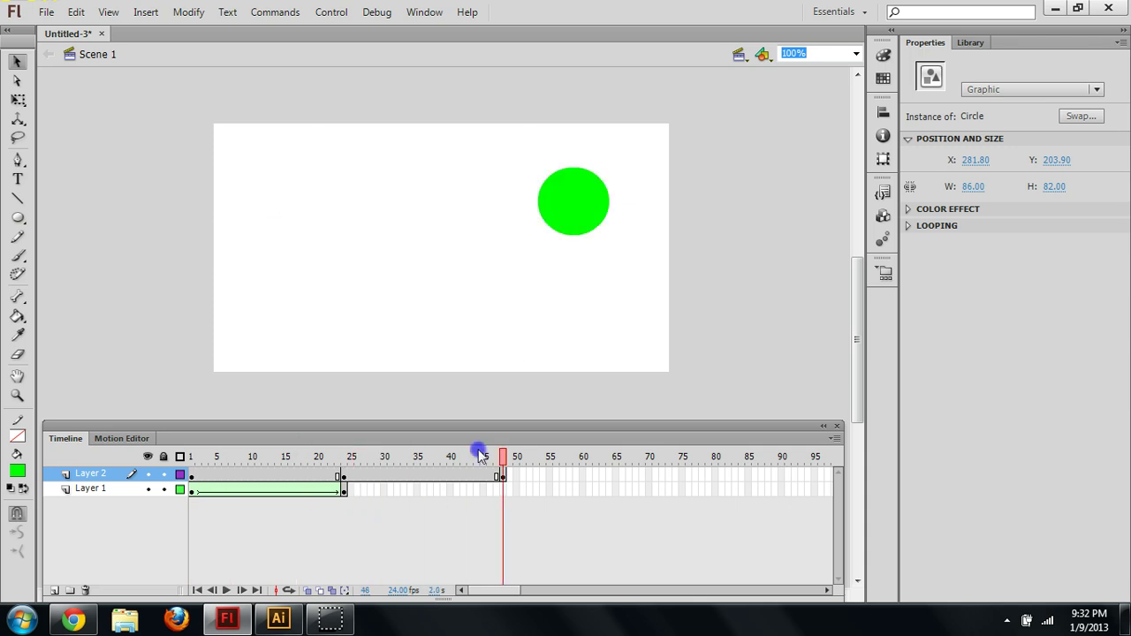
{"action": "left_click", "coordinate": [274, 457]}
Try a motion tween on the first Layer 2 span, between frames 1 and 24, and scrub through it
{"action": "left_click", "coordinate": [240, 475]}
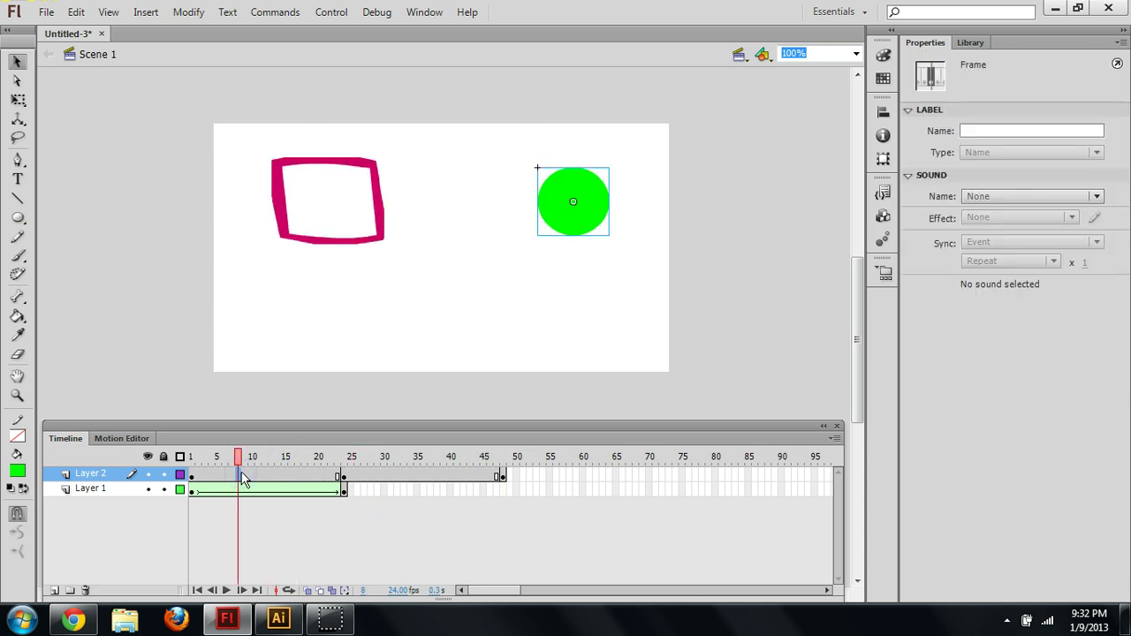
{"action": "right_click", "coordinate": [240, 474]}
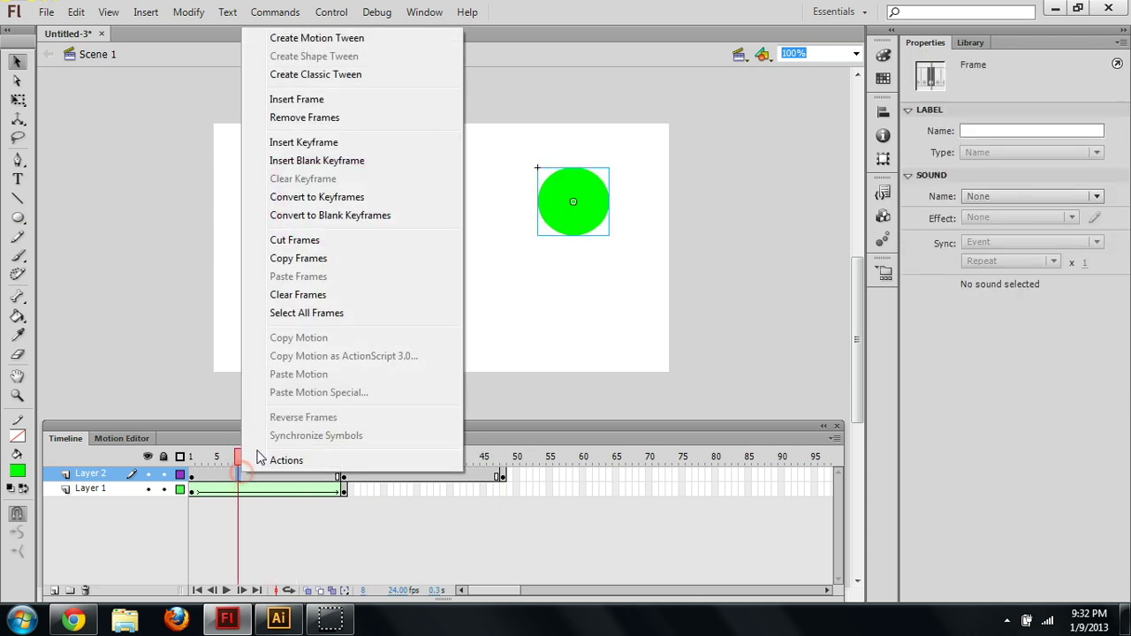
{"action": "left_click", "coordinate": [320, 39]}
{"action": "left_click_drag", "start_coordinate": [239, 454], "coordinate": [339, 455]}
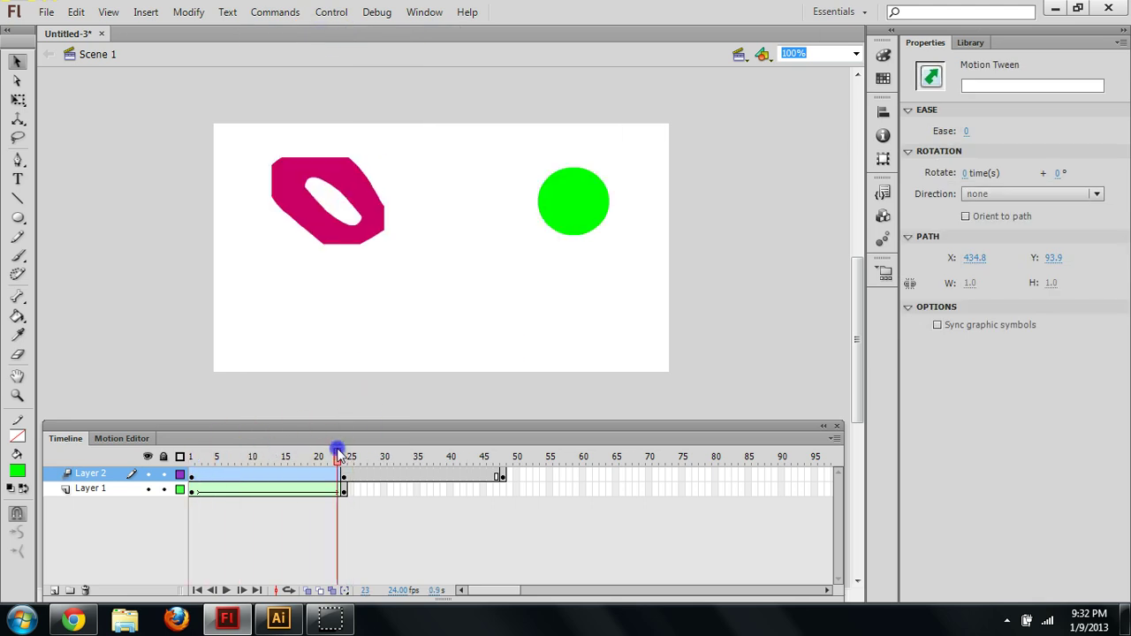
{"action": "left_click", "coordinate": [297, 476]}
{"action": "left_click", "coordinate": [272, 479]}
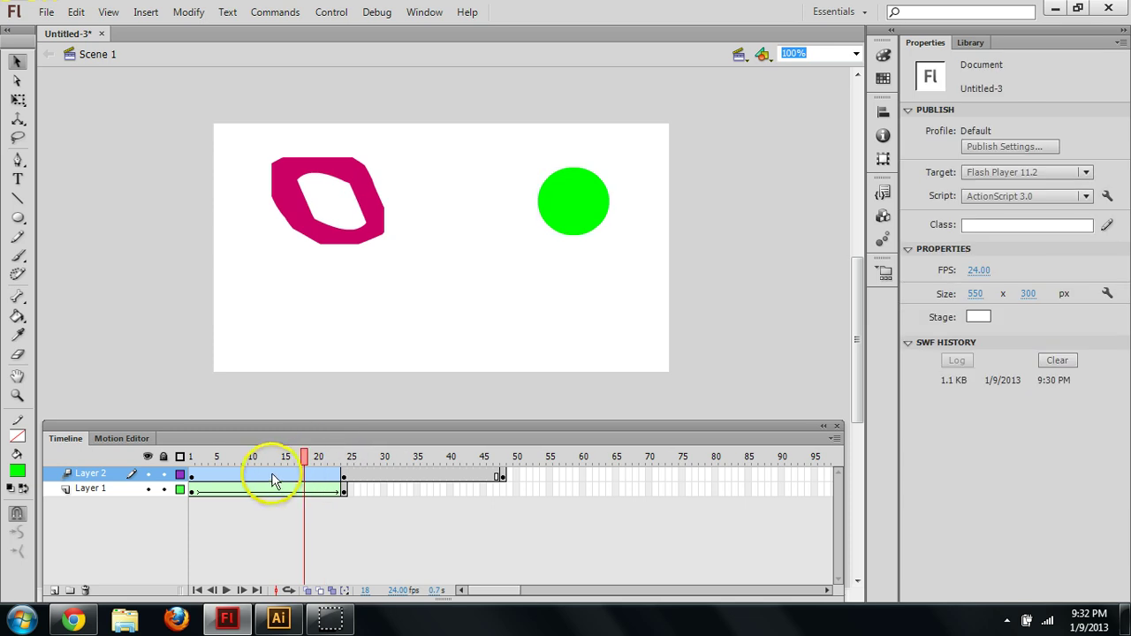
{"action": "left_click", "coordinate": [272, 479]}
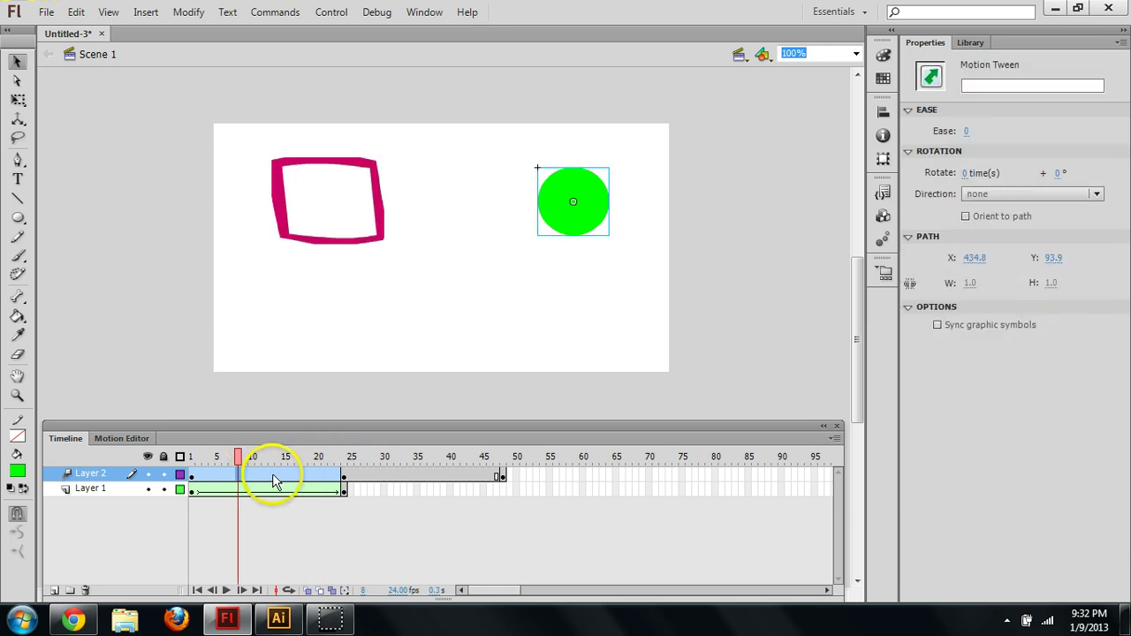
Create classic tweens on both Layer 2 spans, from frame 1 to 24 and from 24 to 48
{"action": "right_click", "coordinate": [272, 478]}
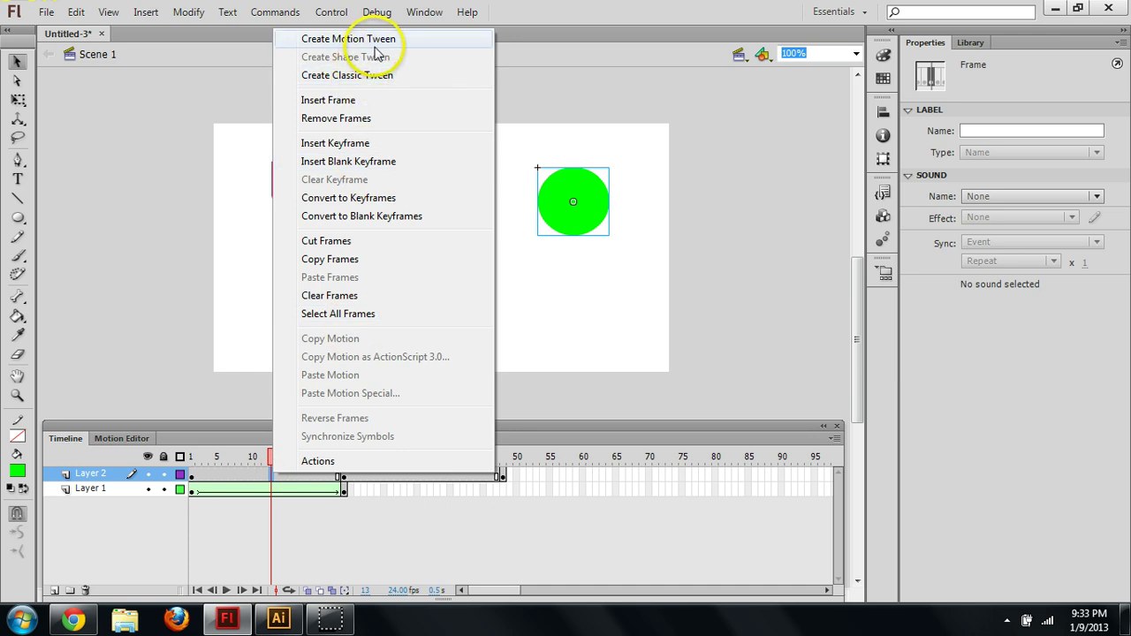
{"action": "left_click", "coordinate": [379, 74]}
{"action": "left_click", "coordinate": [381, 478]}
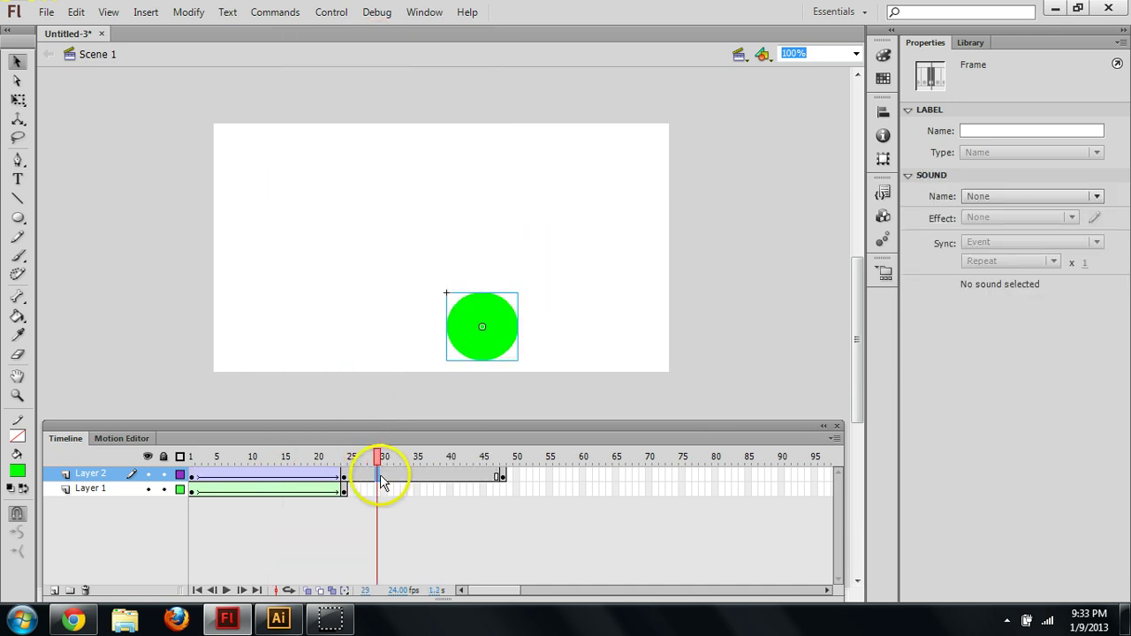
{"action": "right_click", "coordinate": [381, 478]}
{"action": "left_click", "coordinate": [456, 78]}
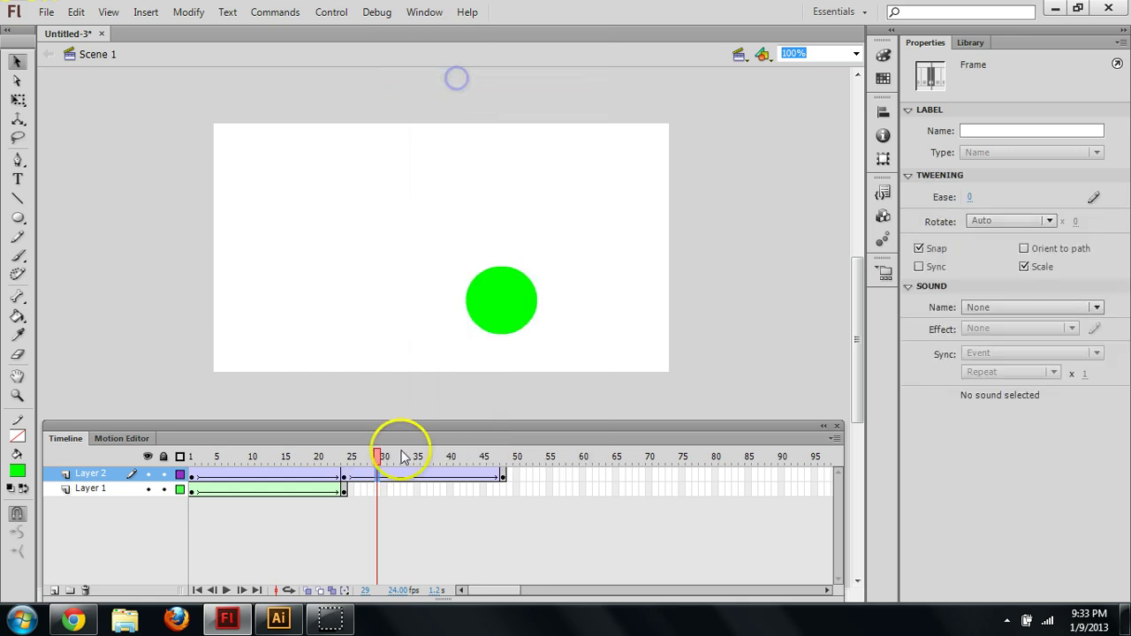
Preview the circle's animation on the timeline, test the movie in its own window, and close that window
{"action": "left_click_drag", "start_coordinate": [380, 457], "coordinate": [291, 457]}
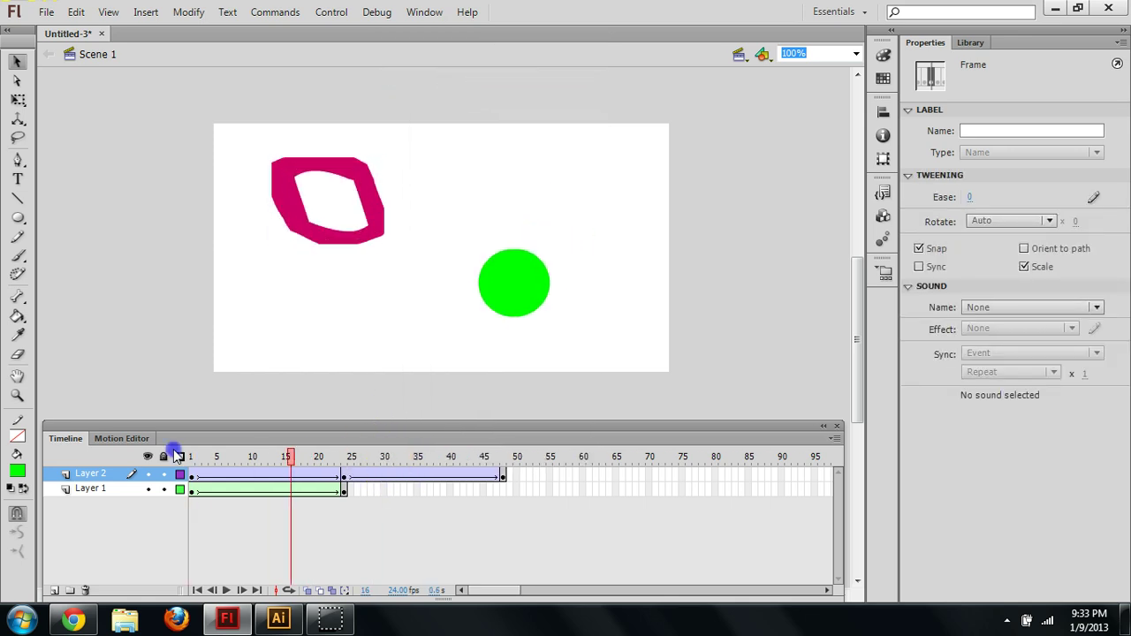
{"action": "key", "text": "Return"}
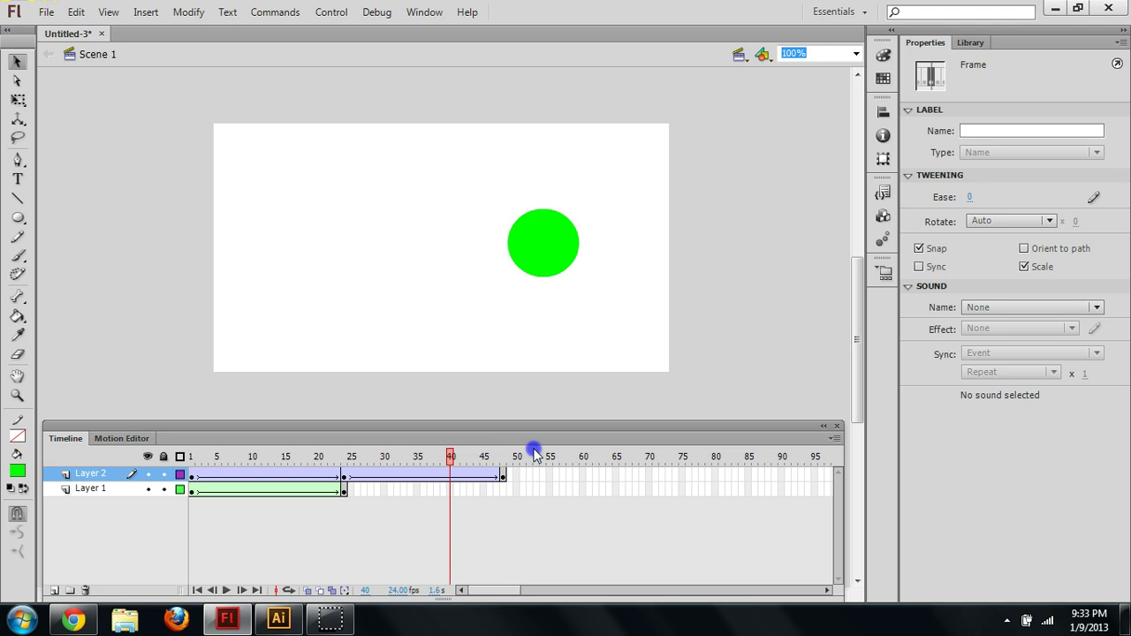
{"action": "left_click", "coordinate": [232, 457]}
{"action": "key", "text": "ctrl+Return"}
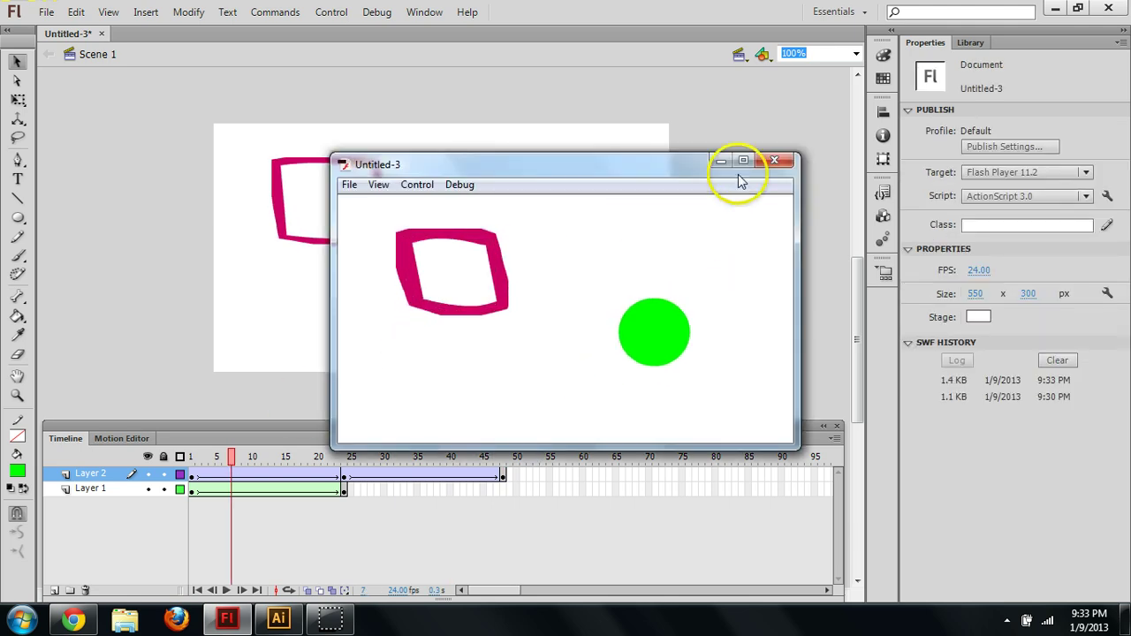
{"action": "left_click", "coordinate": [773, 160]}
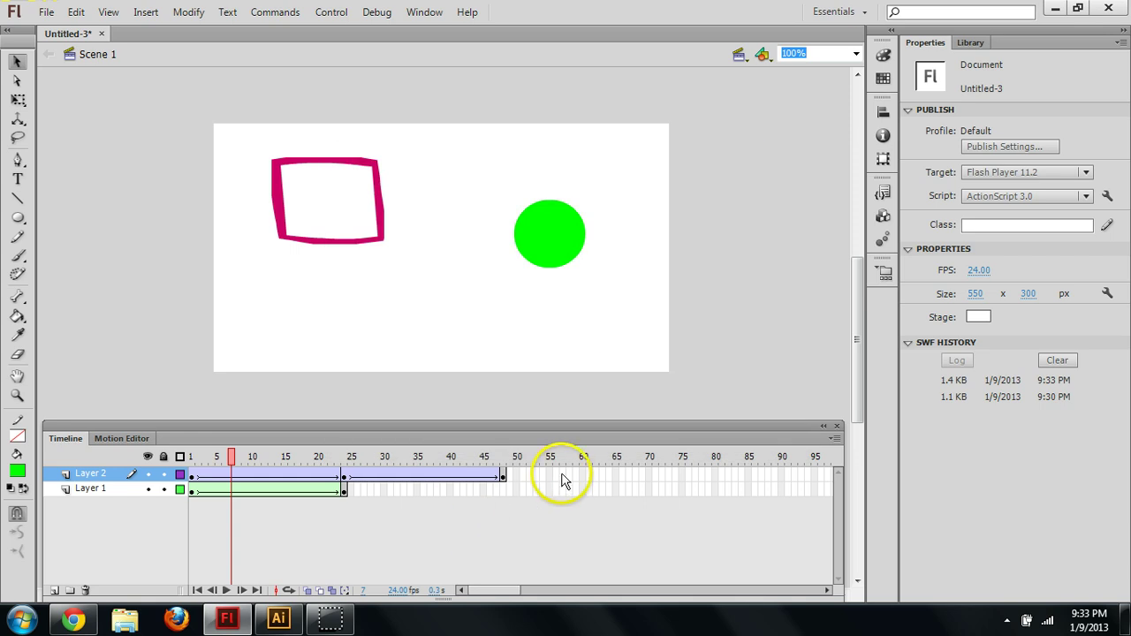
Clear the Layer 2 contents from frame 24 onward and remove those frames so the layer ends at frame 23
{"action": "left_click_drag", "start_coordinate": [566, 480], "coordinate": [349, 484]}
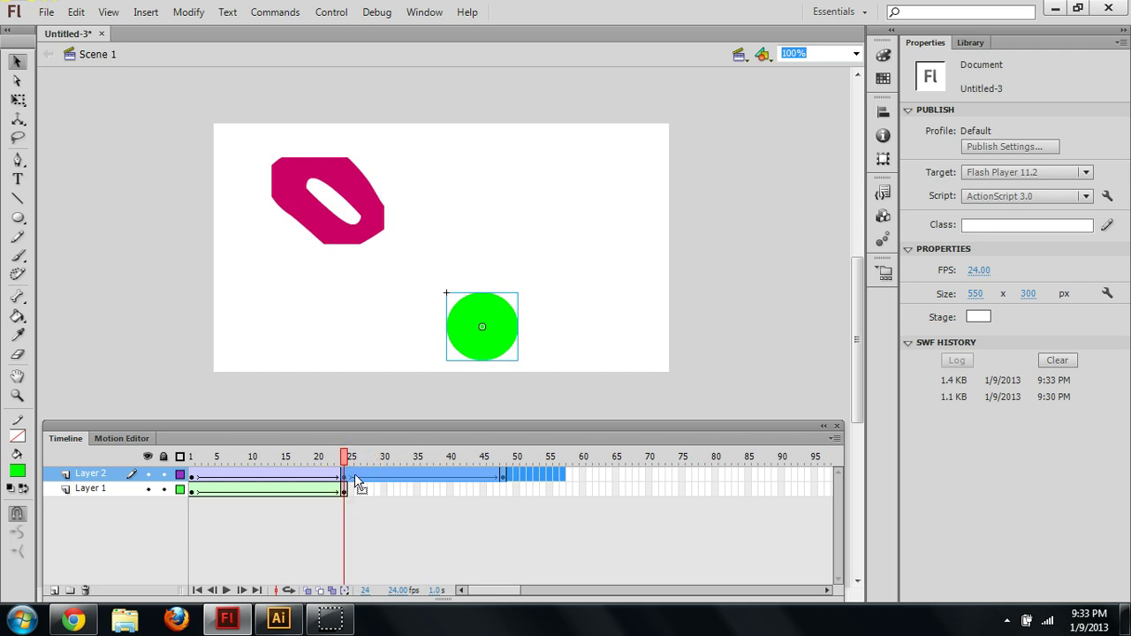
{"action": "left_click", "coordinate": [596, 503]}
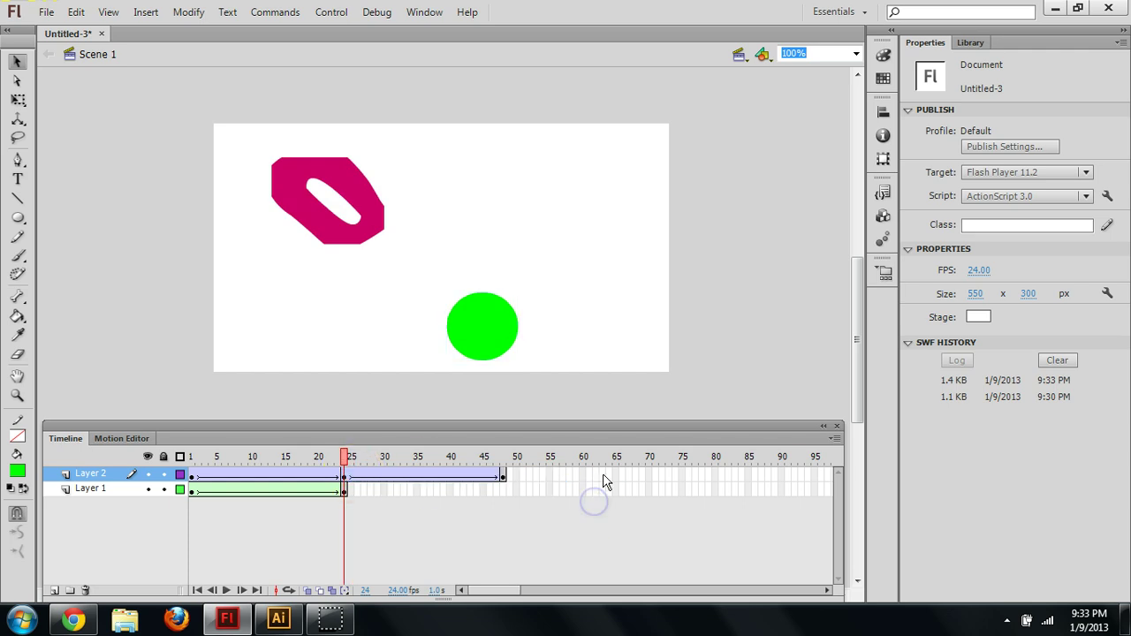
{"action": "left_click_drag", "start_coordinate": [603, 476], "coordinate": [386, 482]}
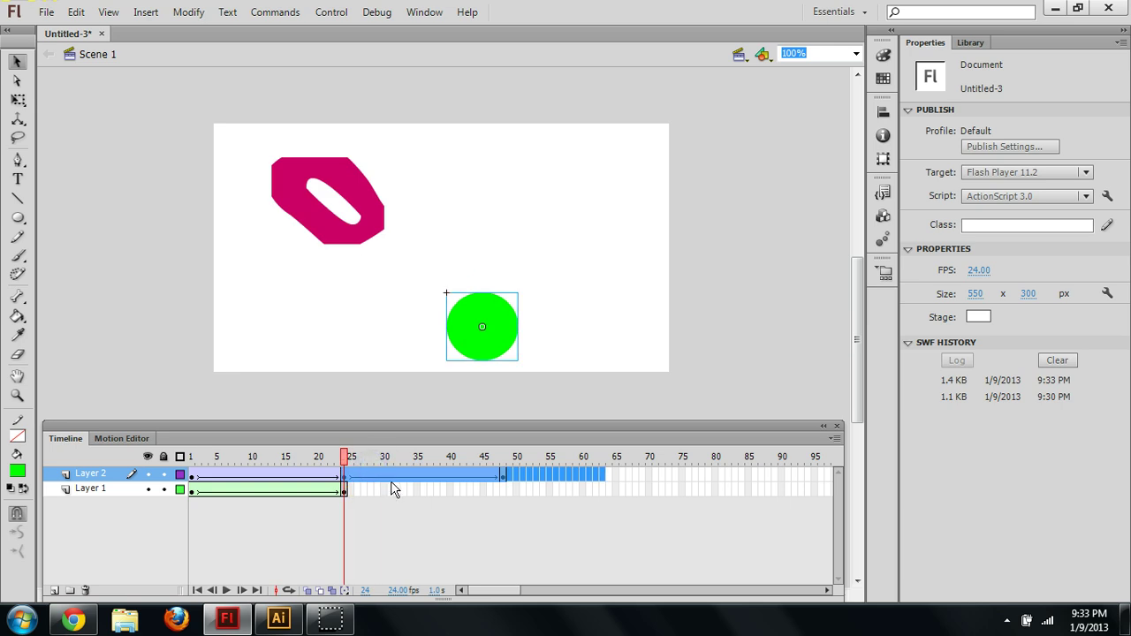
{"action": "key", "text": "Delete"}
{"action": "left_click", "coordinate": [541, 474]}
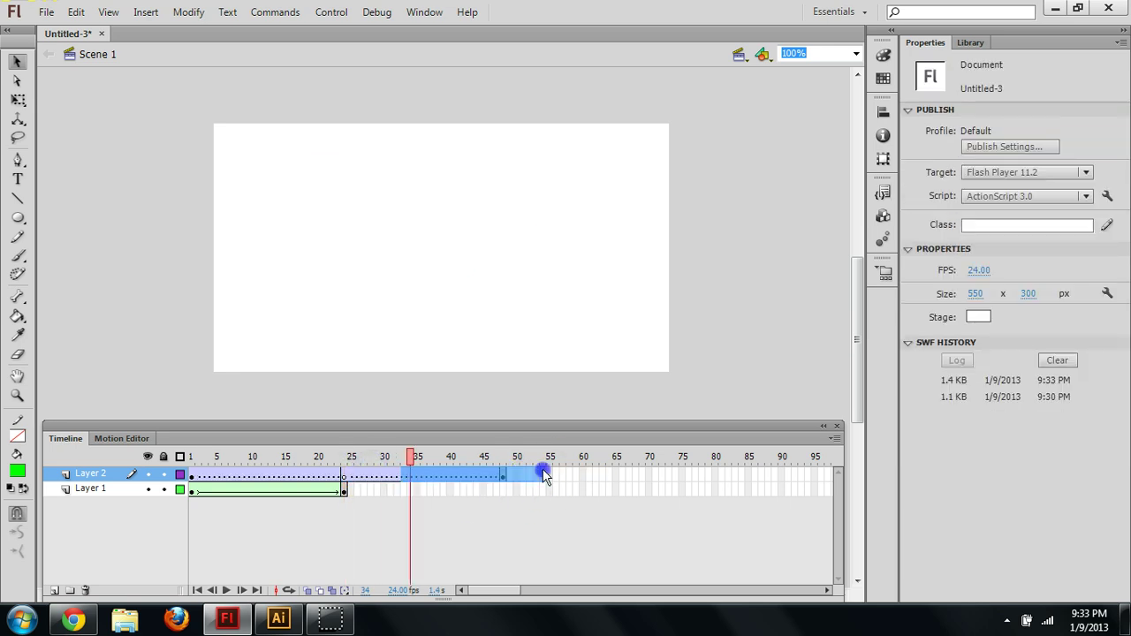
{"action": "left_click_drag", "start_coordinate": [546, 476], "coordinate": [346, 474]}
{"action": "right_click", "coordinate": [354, 475]}
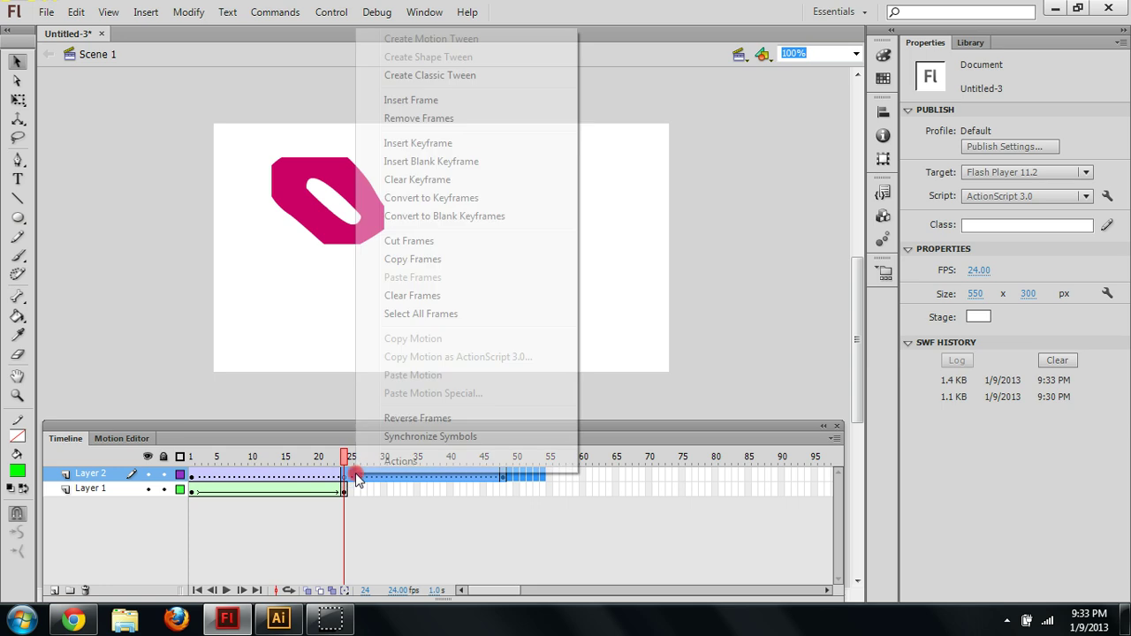
{"action": "left_click", "coordinate": [419, 117]}
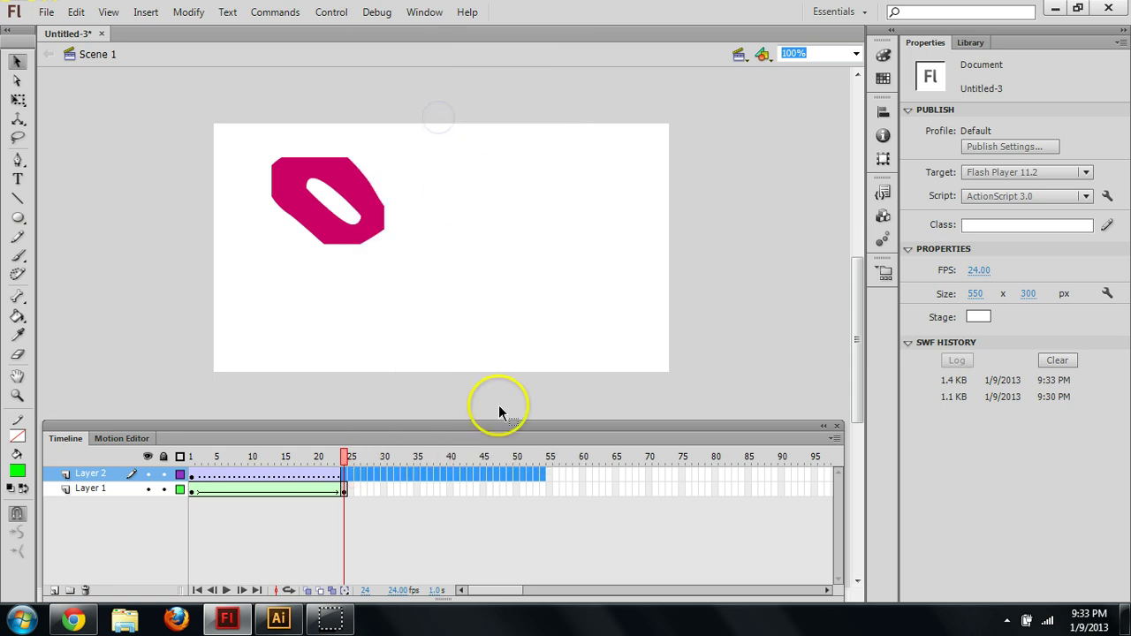
{"action": "left_click", "coordinate": [404, 510]}
Remove the classic tween from the remaining Layer 2 span
{"action": "left_click", "coordinate": [328, 474]}
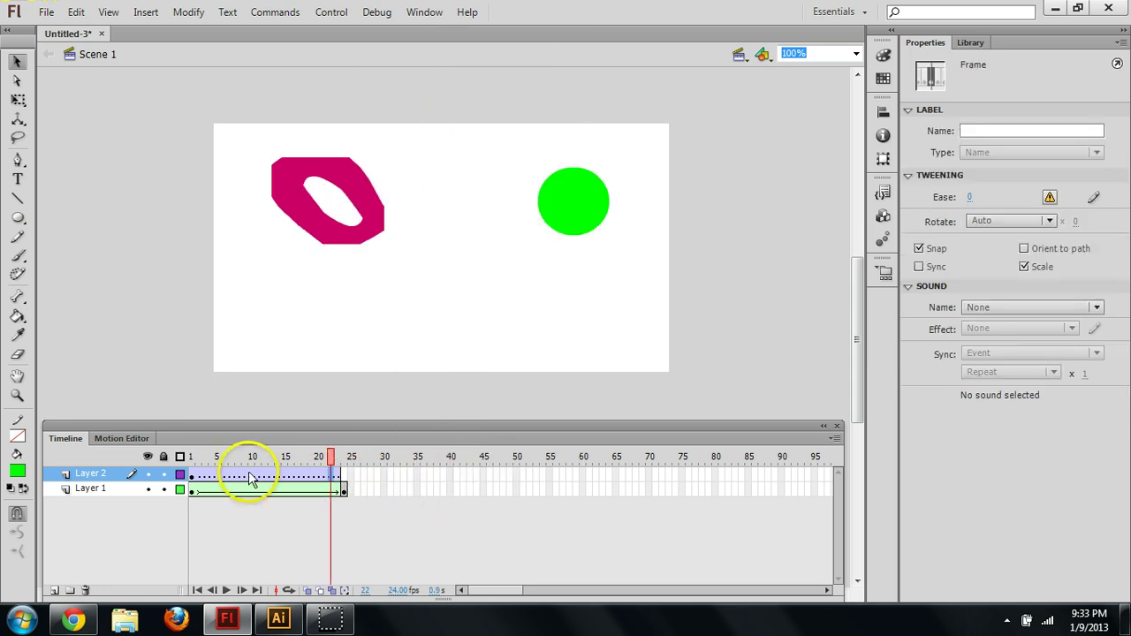
{"action": "left_click", "coordinate": [190, 475]}
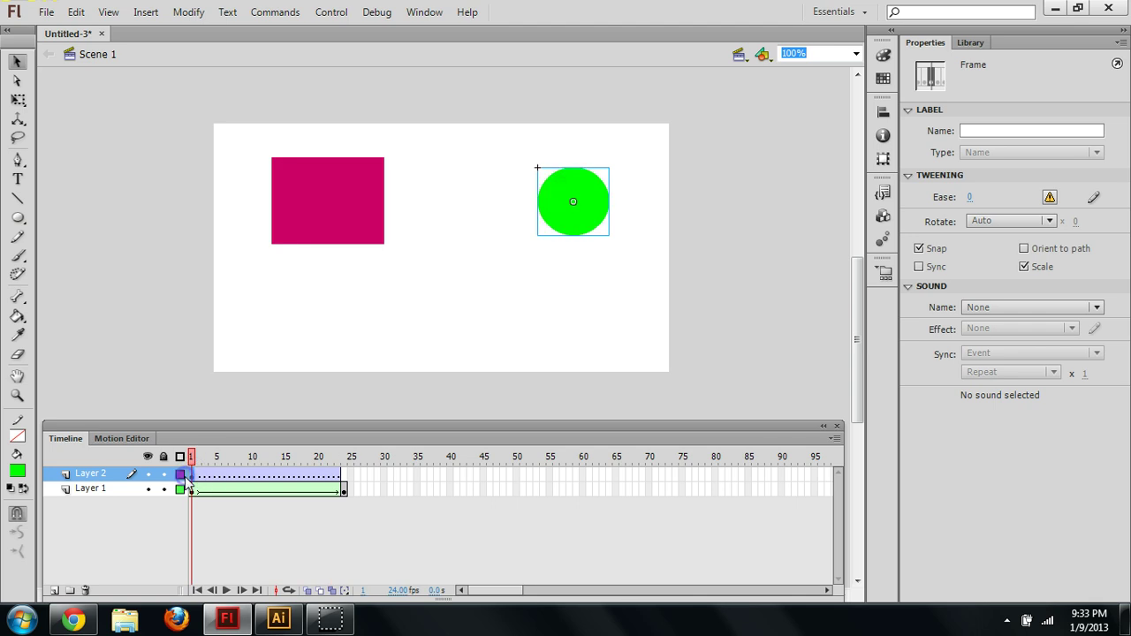
{"action": "left_click", "coordinate": [226, 478]}
{"action": "left_click", "coordinate": [203, 477]}
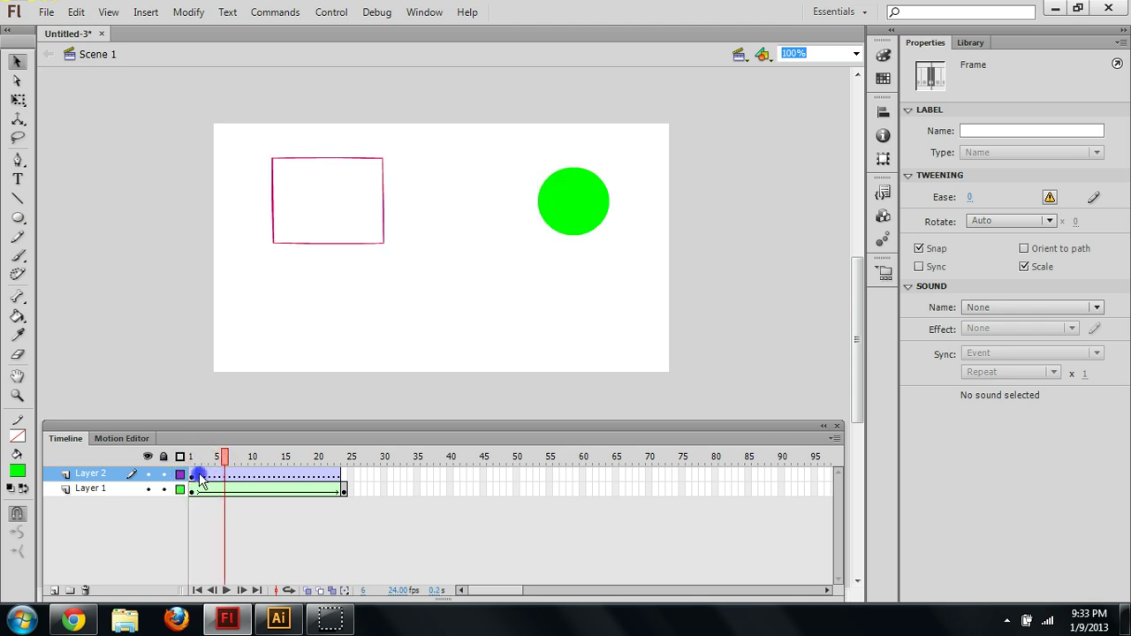
{"action": "key", "text": "Return"}
{"action": "left_click_drag", "start_coordinate": [202, 478], "coordinate": [328, 480]}
{"action": "left_click_drag", "start_coordinate": [340, 474], "coordinate": [341, 479]}
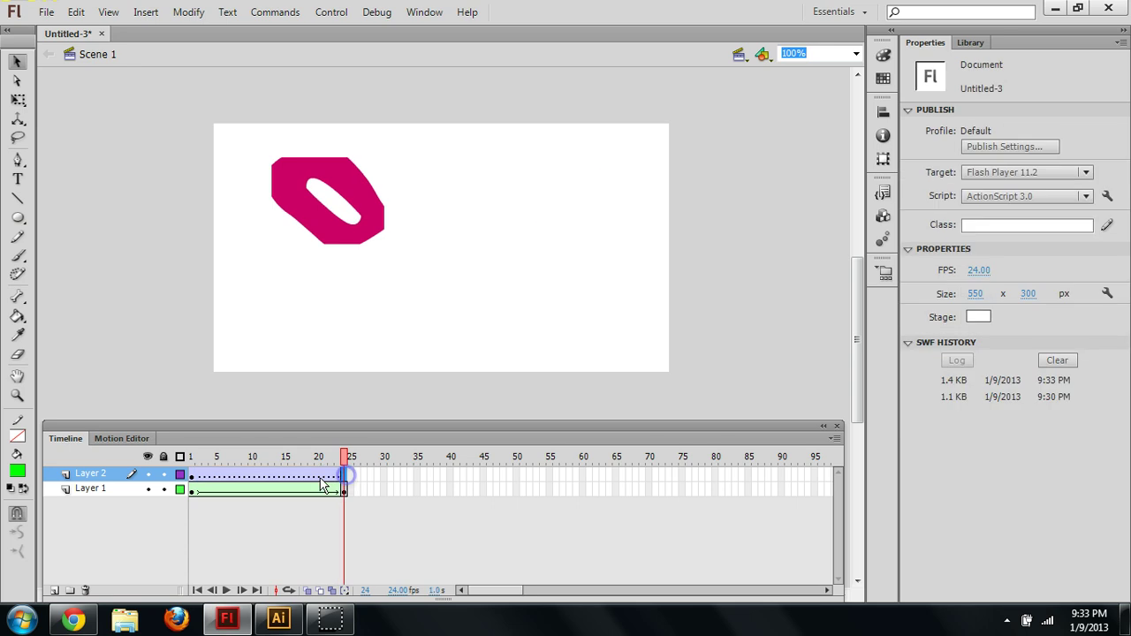
{"action": "left_click", "coordinate": [285, 481]}
{"action": "right_click", "coordinate": [285, 481]}
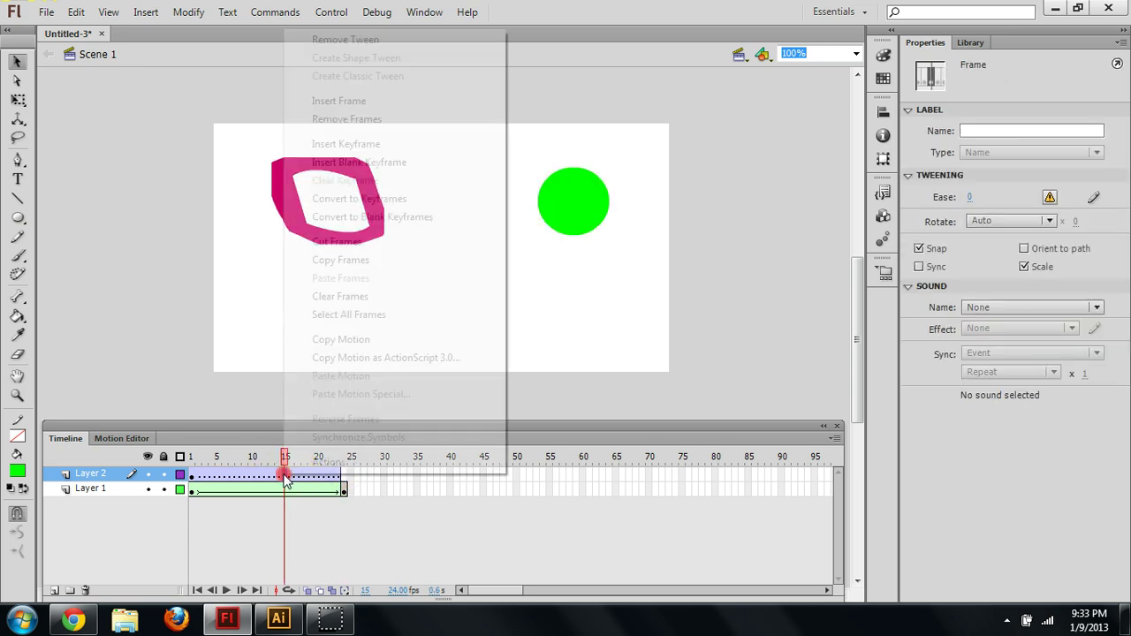
{"action": "left_click", "coordinate": [332, 40]}
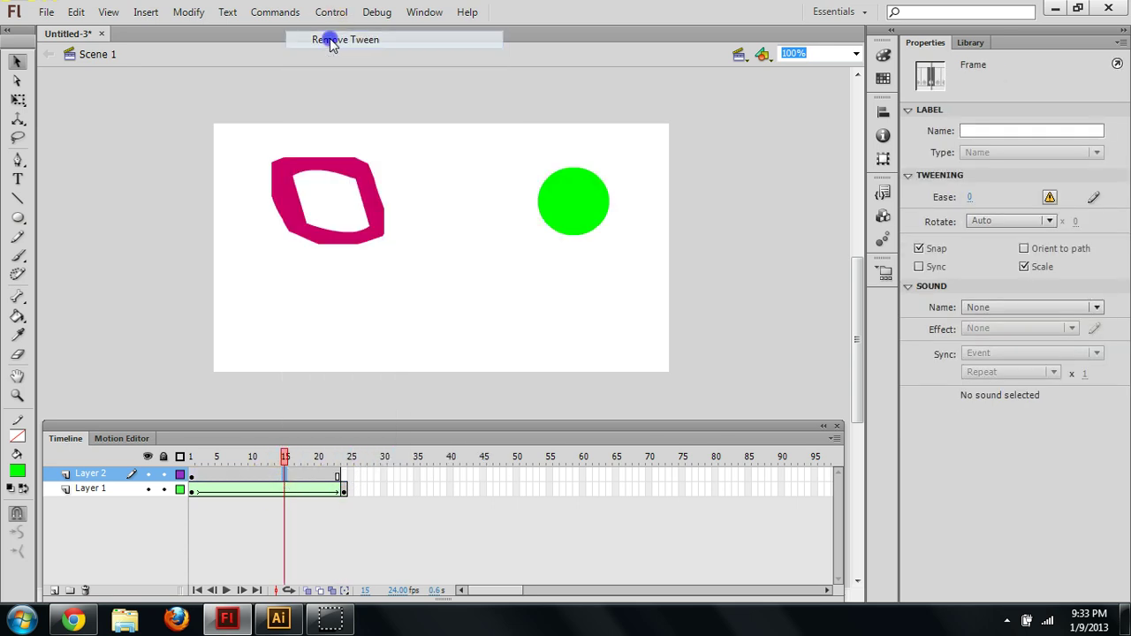
Scrub through the static Layer 2 span and create a motion tween on it with frame 16 selected
{"action": "left_click", "coordinate": [344, 456]}
{"action": "left_click", "coordinate": [196, 477]}
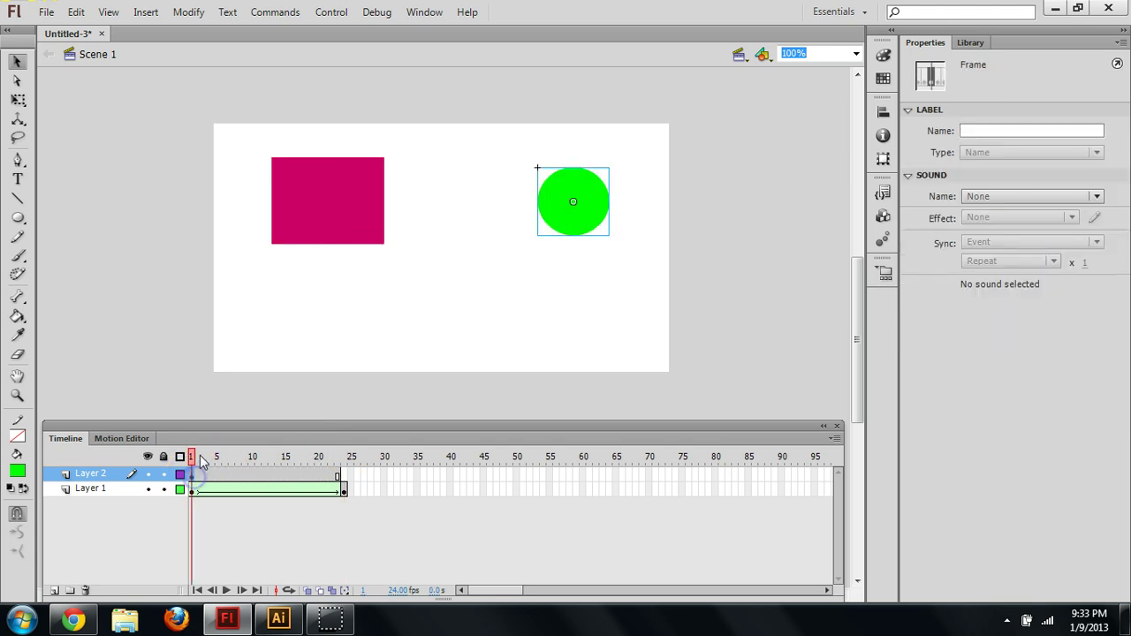
{"action": "left_click_drag", "start_coordinate": [200, 454], "coordinate": [338, 452]}
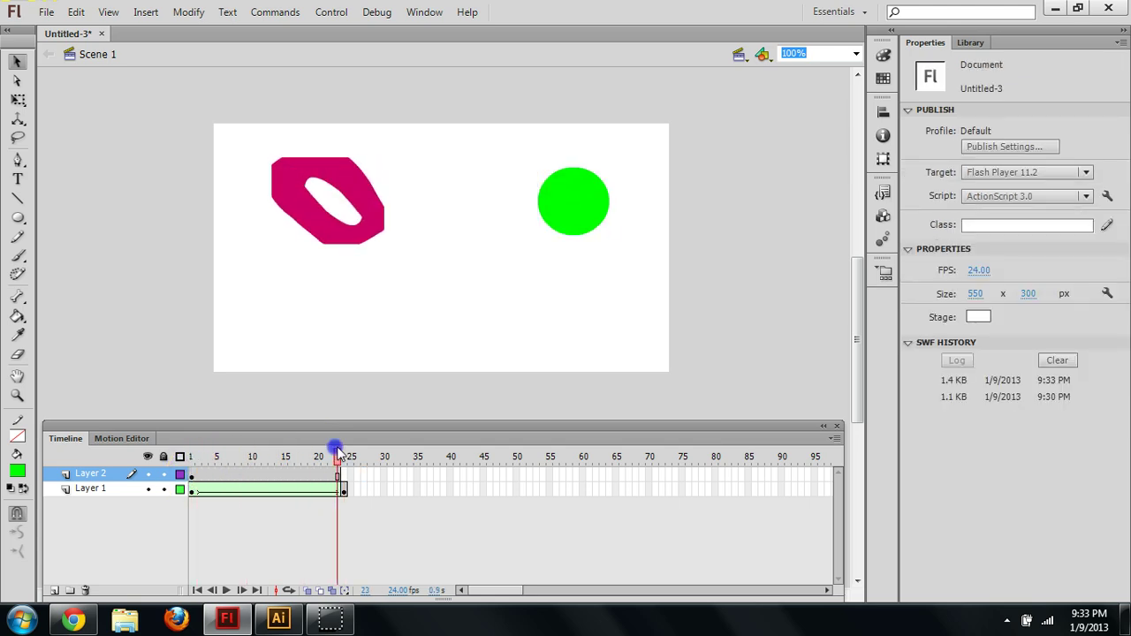
{"action": "right_click", "coordinate": [289, 479]}
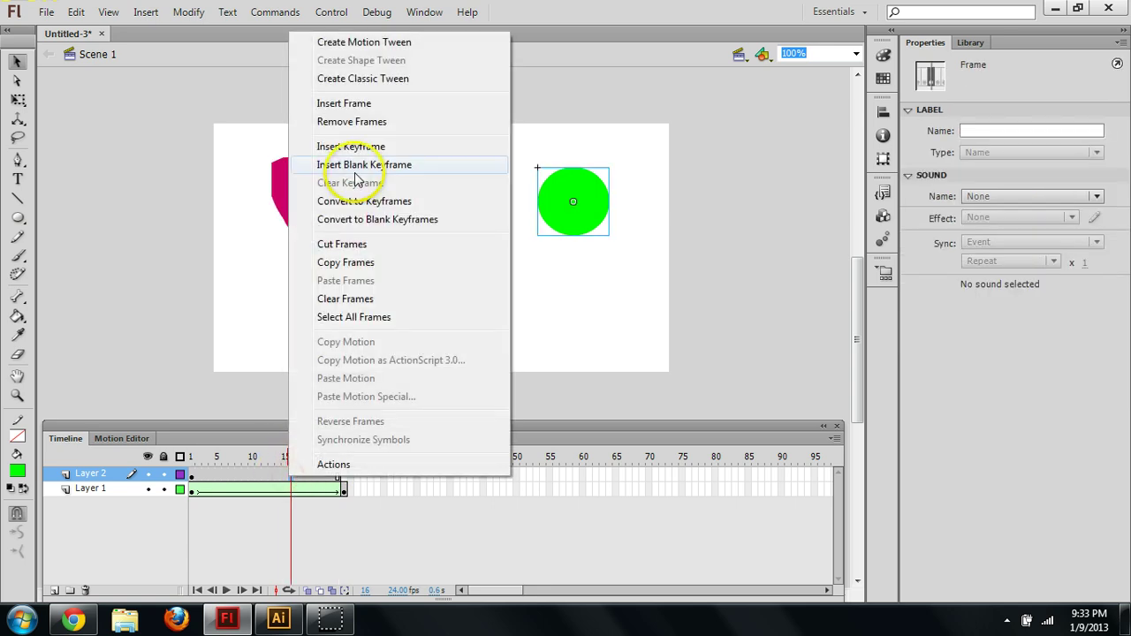
{"action": "left_click", "coordinate": [406, 44]}
Move the circle at frame 16 of the motion tween to about X 241, Y 179
{"action": "left_click_drag", "start_coordinate": [544, 214], "coordinate": [477, 279]}
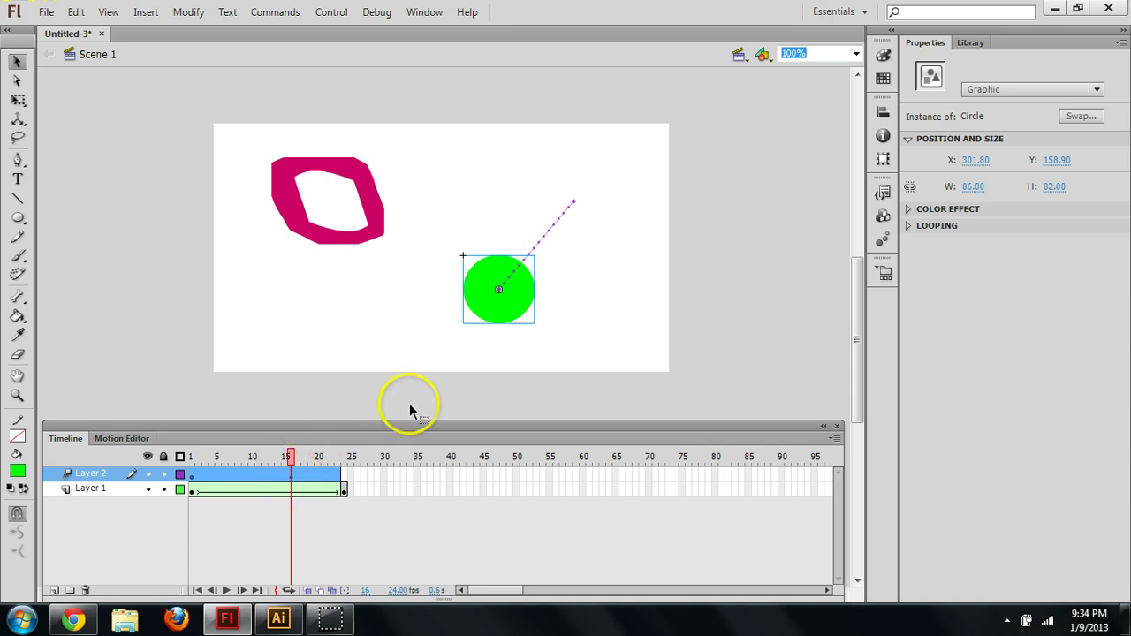
{"action": "left_click_drag", "start_coordinate": [513, 317], "coordinate": [472, 253]}
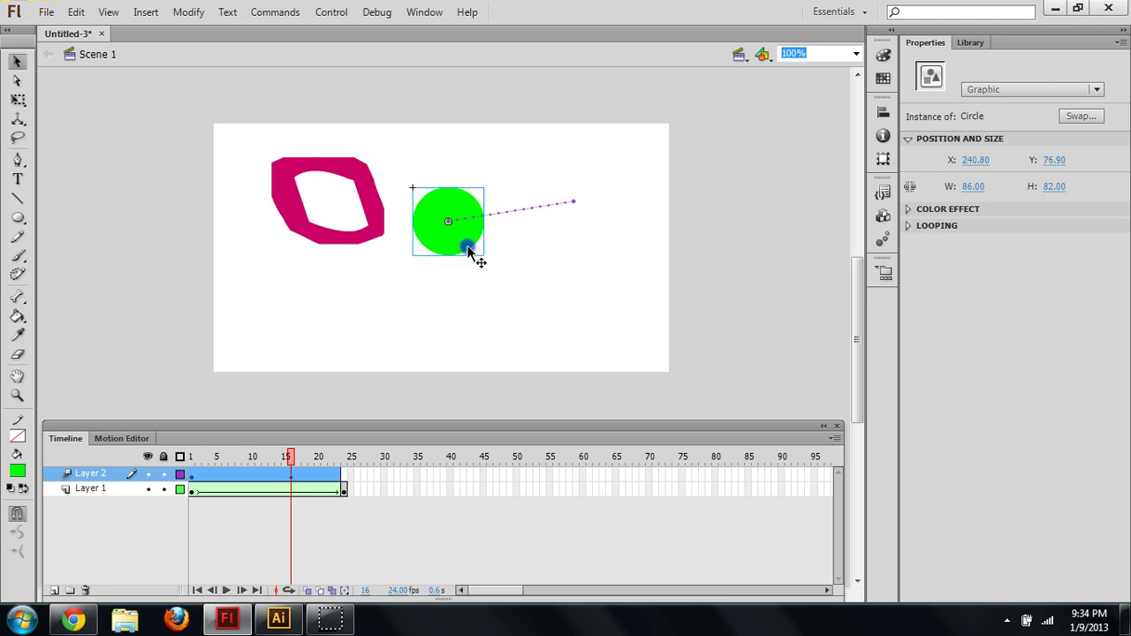
{"action": "left_click", "coordinate": [469, 251]}
Go to frame 23 of Layer 2 and move the circle to about X 358, Y 204
{"action": "left_click_drag", "start_coordinate": [291, 456], "coordinate": [338, 456]}
{"action": "left_click", "coordinate": [453, 344]}
{"action": "left_click_drag", "start_coordinate": [448, 311], "coordinate": [571, 348]}
{"action": "left_click", "coordinate": [522, 351]}
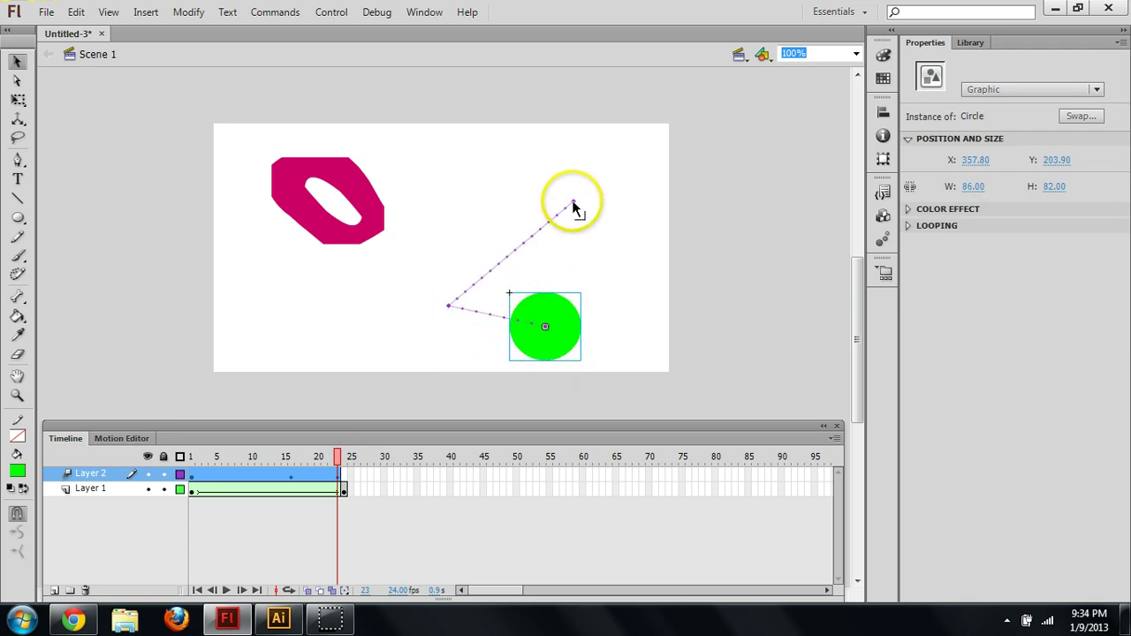
Play the circle's motion tween and return the playhead to frame 1
{"action": "left_click", "coordinate": [339, 456]}
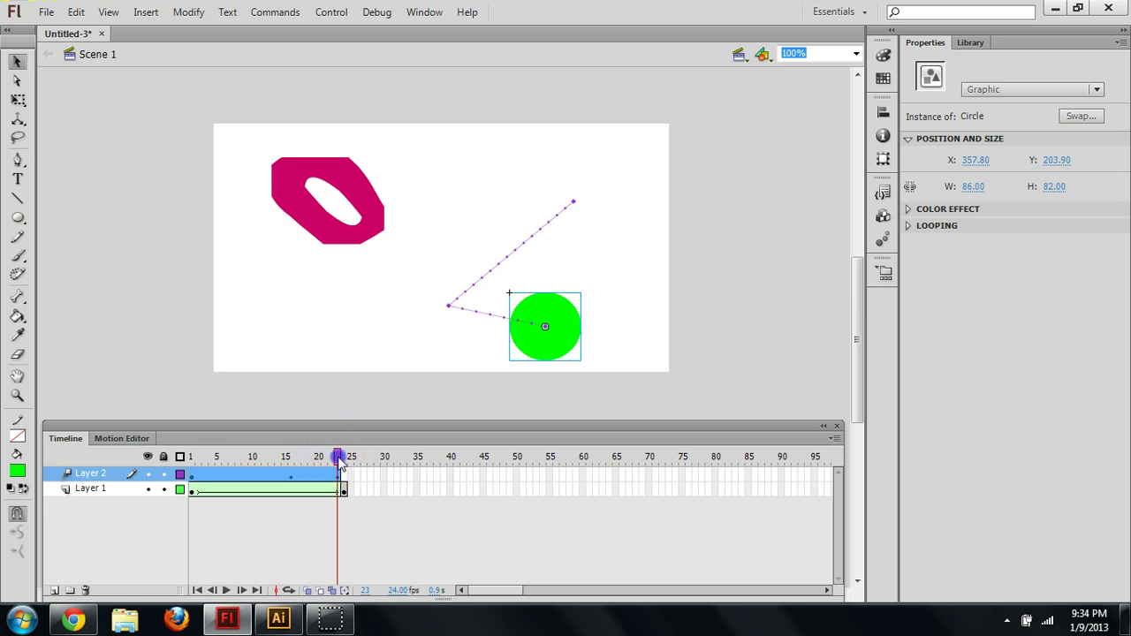
{"action": "key", "text": "Return"}
{"action": "left_click", "coordinate": [221, 474]}
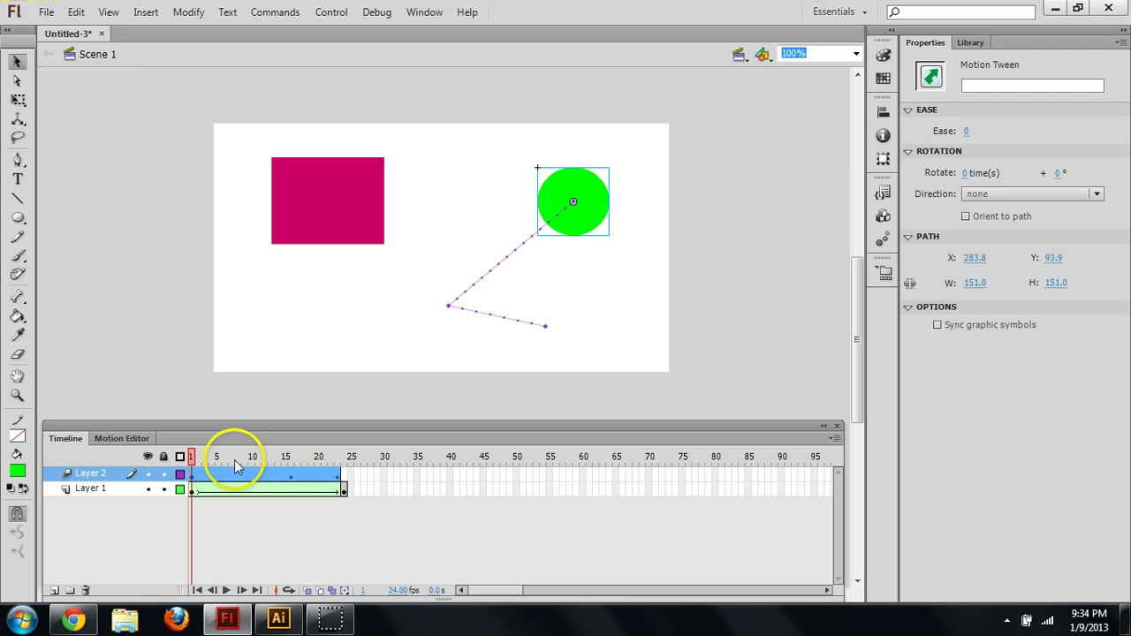
{"action": "mouse_move", "coordinate": [192, 457]}
{"action": "left_mouse_down"}
{"action": "mouse_move", "coordinate": [357, 457]}
{"action": "mouse_move", "coordinate": [187, 457]}
{"action": "left_mouse_up"}
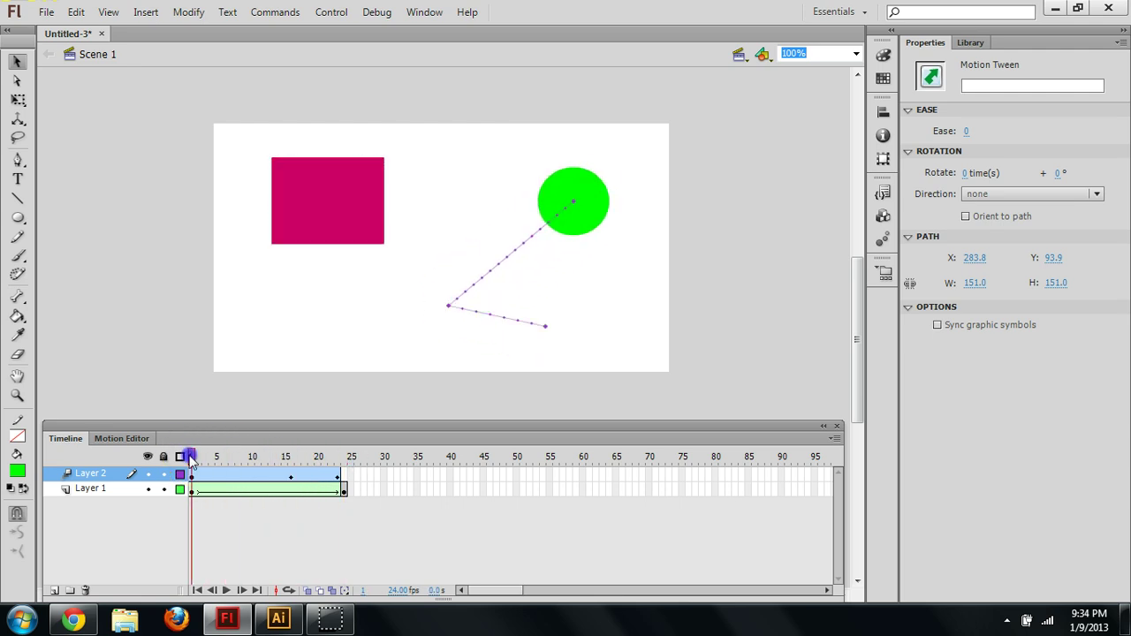
Try to extend the end of the Layer 2 motion tween to frame 24, and undo the attempt
{"action": "left_click", "coordinate": [305, 478]}
{"action": "left_click", "coordinate": [364, 478]}
{"action": "left_click", "coordinate": [338, 479]}
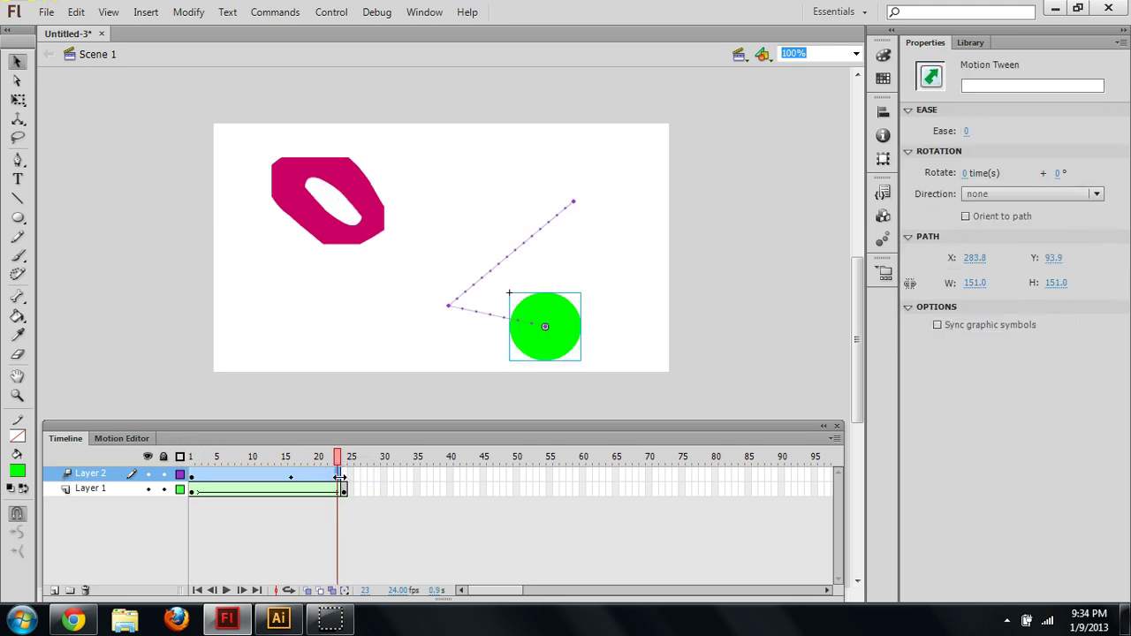
{"action": "left_click", "coordinate": [339, 476]}
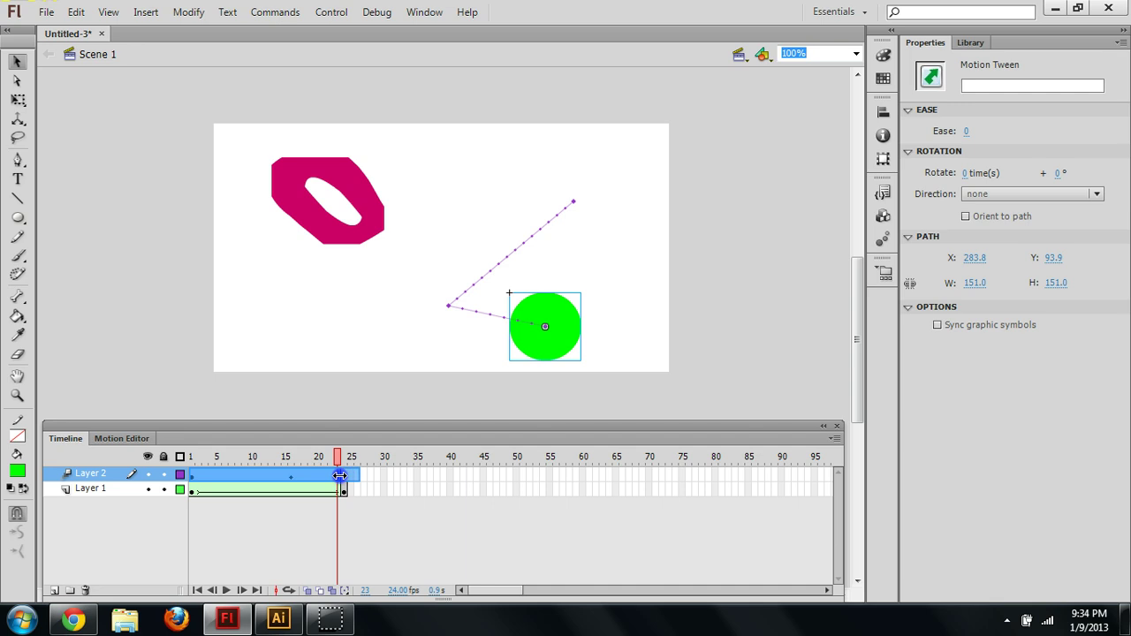
{"action": "left_click", "coordinate": [358, 488]}
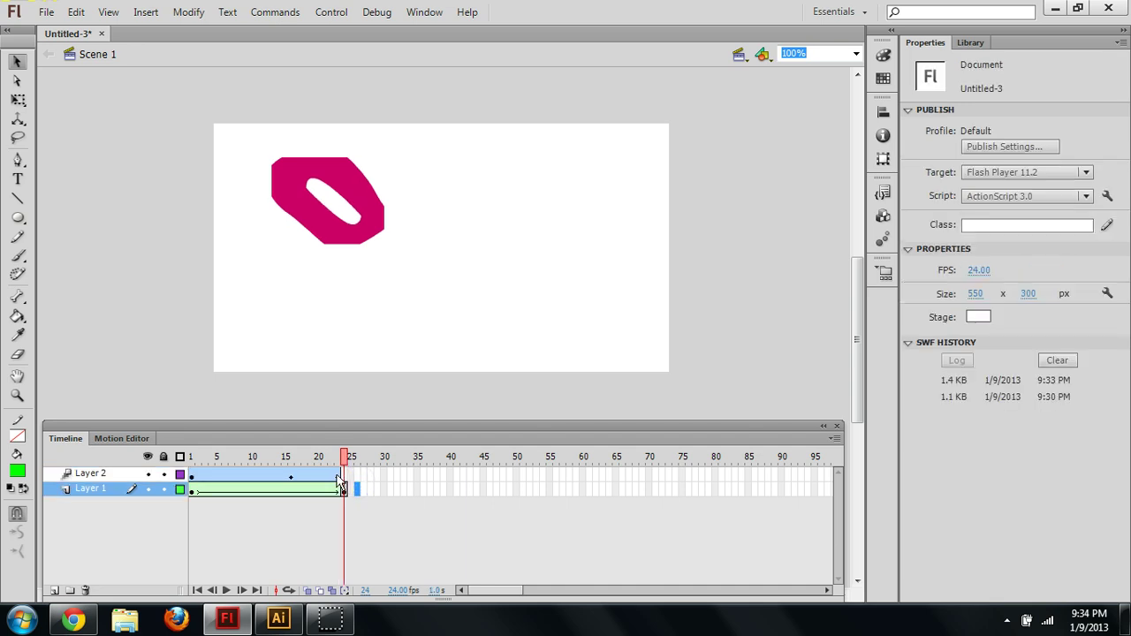
{"action": "key", "text": "comma"}
{"action": "key", "text": "period"}
{"action": "key", "text": "comma"}
{"action": "left_click", "coordinate": [340, 476]}
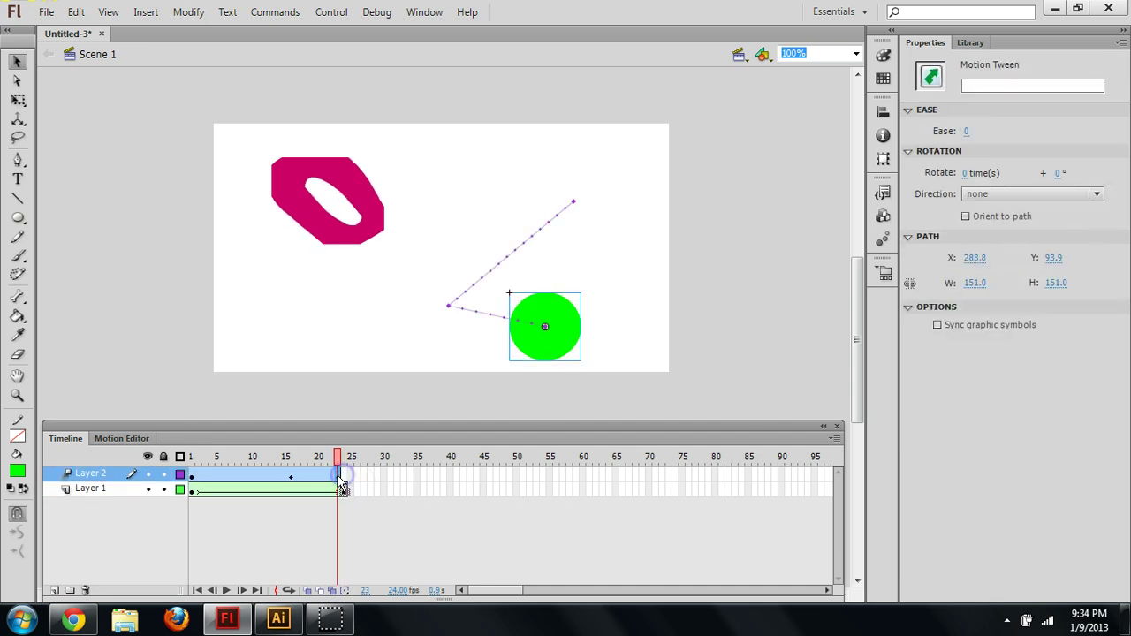
{"action": "left_click", "coordinate": [340, 475]}
{"action": "left_click_drag", "start_coordinate": [343, 478], "coordinate": [347, 478]}
{"action": "left_click", "coordinate": [360, 490]}
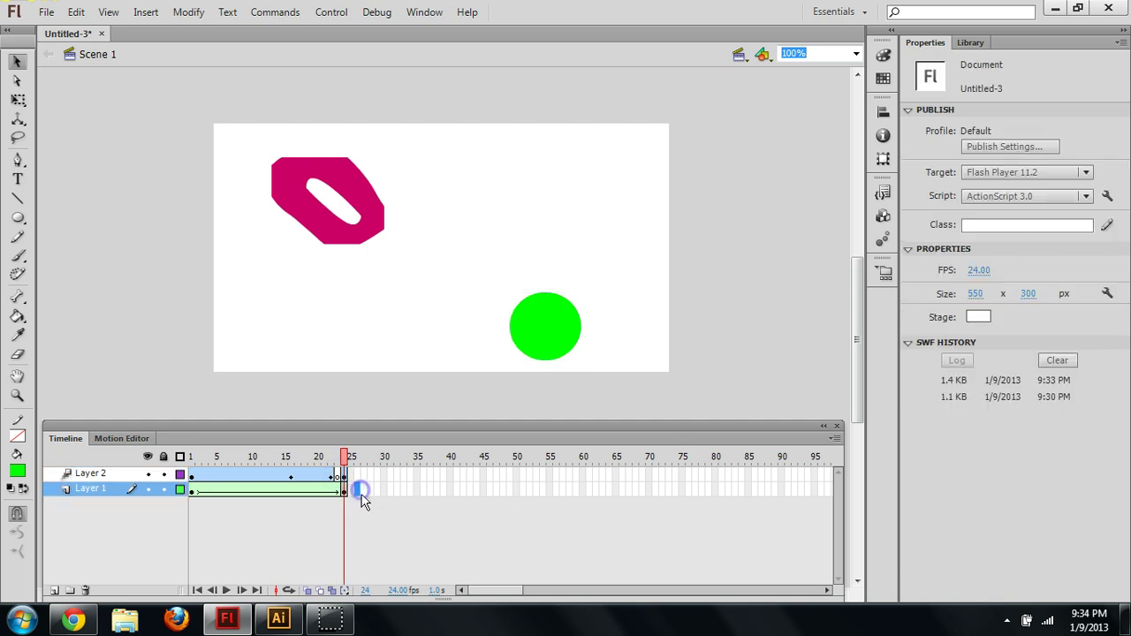
{"action": "left_click", "coordinate": [362, 477]}
{"action": "left_click", "coordinate": [397, 489]}
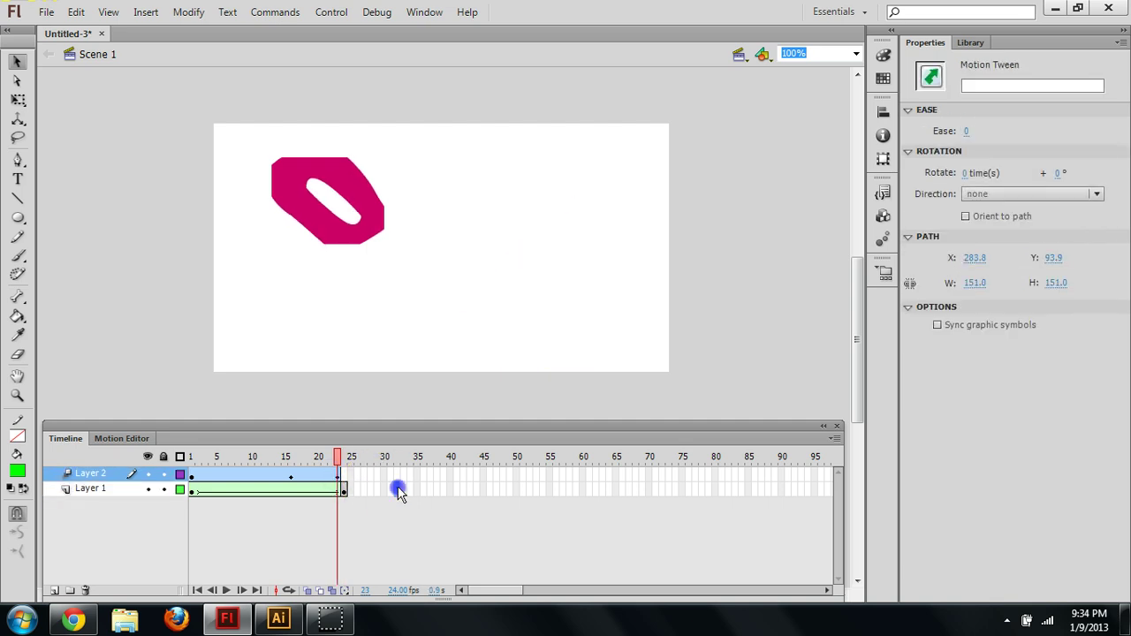
Curve both segments of the circle's motion path, bowing the first up and left and the second downward, and play the result
{"action": "left_click_drag", "start_coordinate": [342, 457], "coordinate": [252, 454]}
{"action": "key", "text": "Return"}
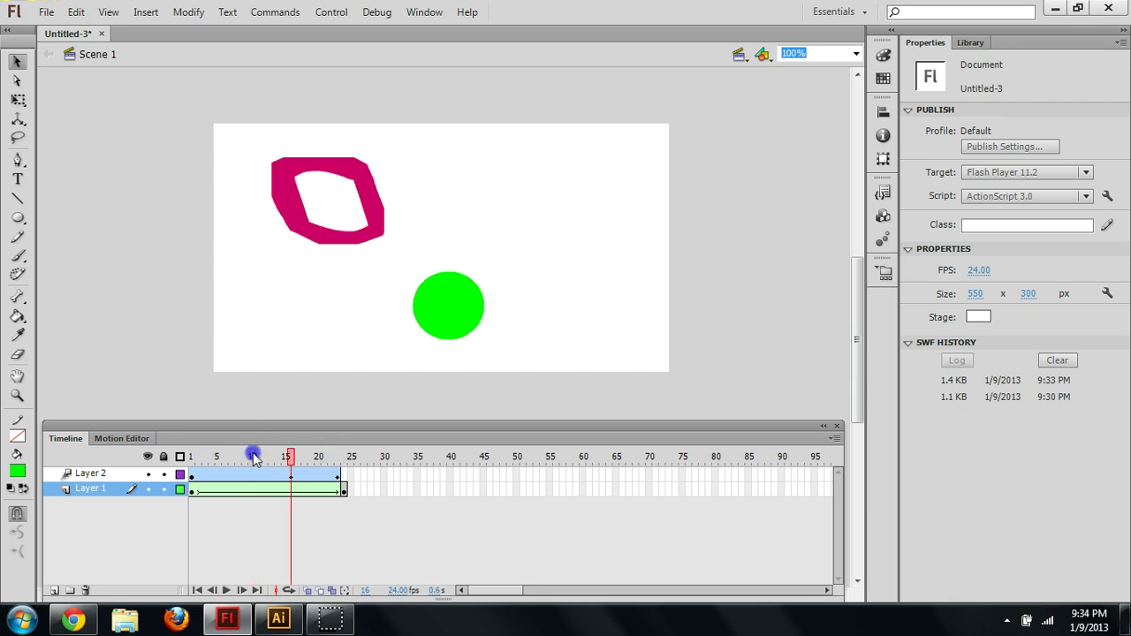
{"action": "left_click", "coordinate": [437, 326]}
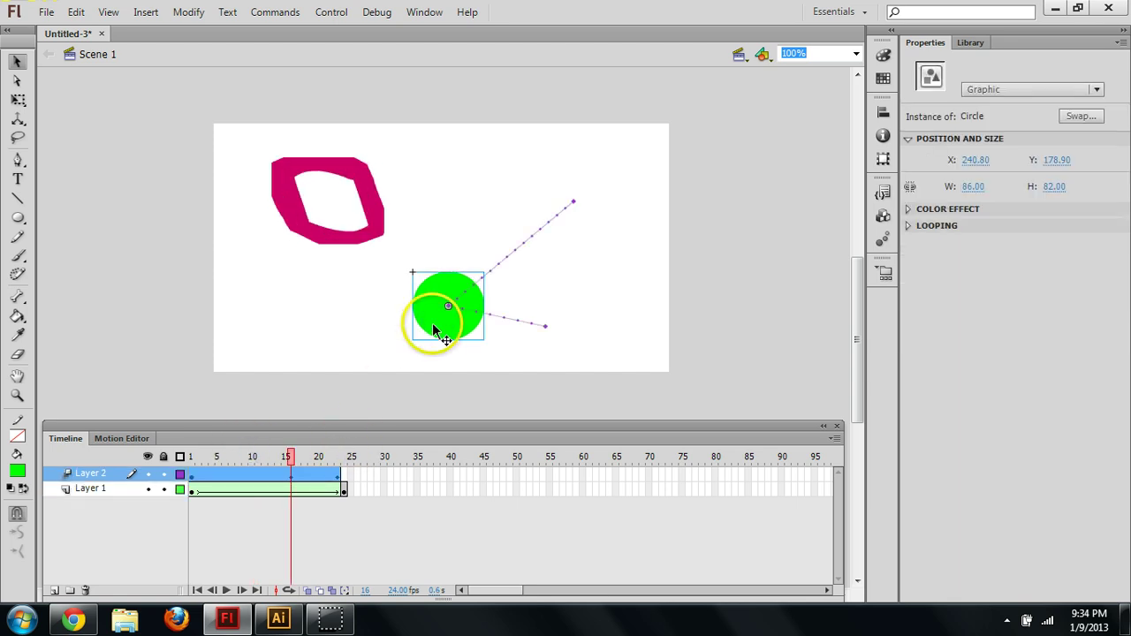
{"action": "left_click", "coordinate": [518, 249]}
{"action": "left_click_drag", "start_coordinate": [519, 249], "coordinate": [485, 222]}
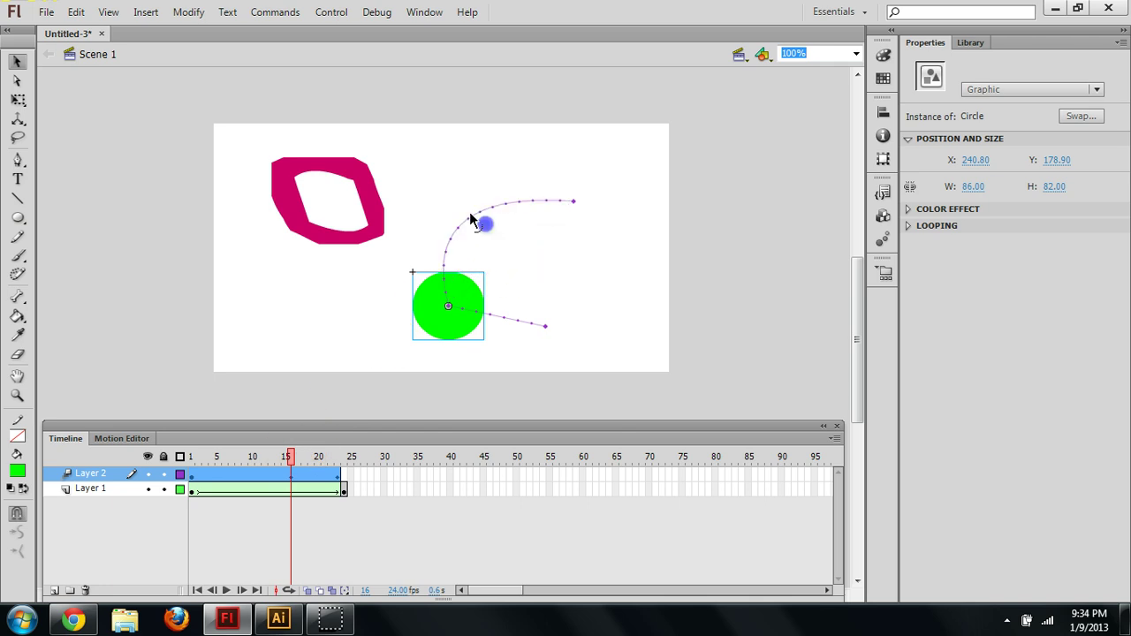
{"action": "left_click", "coordinate": [499, 320]}
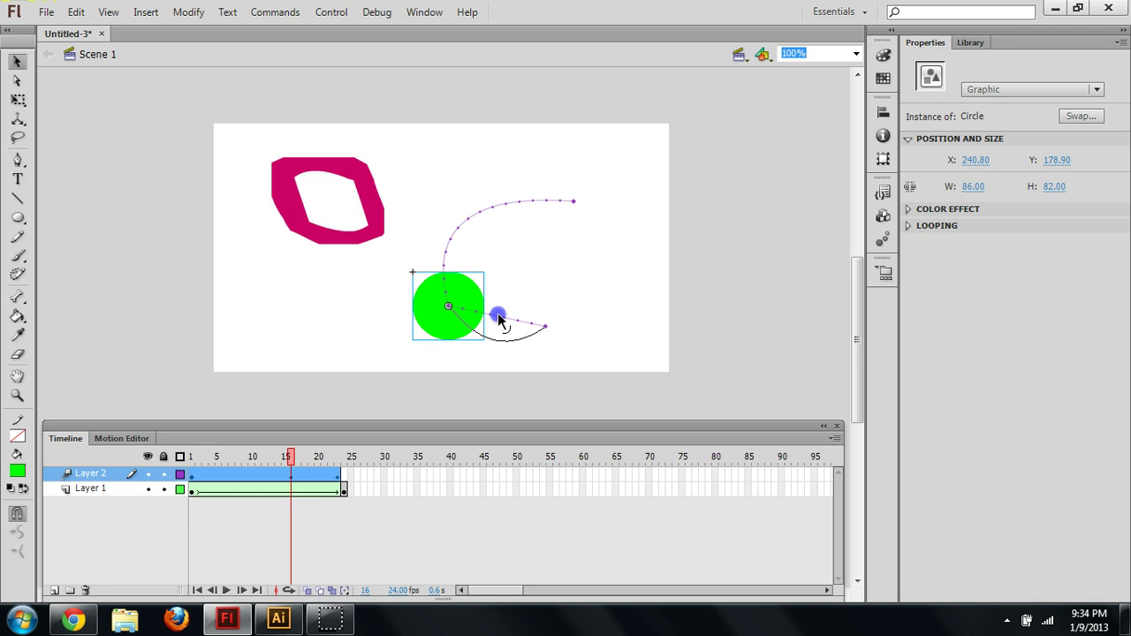
{"action": "left_click_drag", "start_coordinate": [497, 344], "coordinate": [498, 344]}
{"action": "key", "text": "Return"}
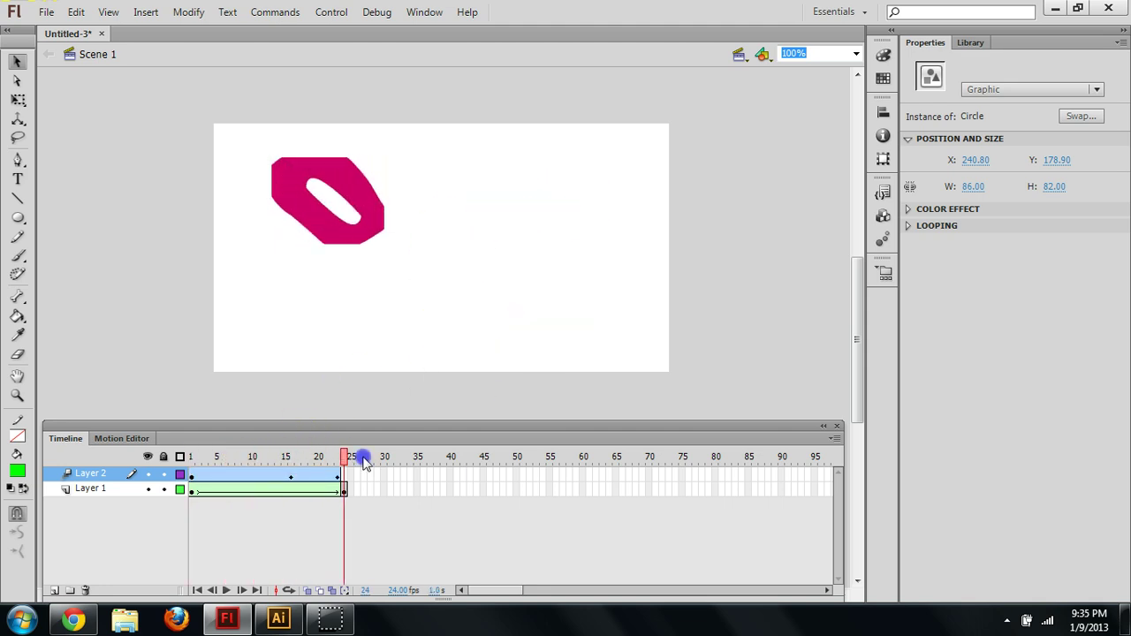
Examine the frame options available for the Layer 2 motion tween at frame 16, without applying any
{"action": "left_click", "coordinate": [292, 460]}
{"action": "left_click", "coordinate": [288, 475]}
{"action": "right_click", "coordinate": [291, 478]}
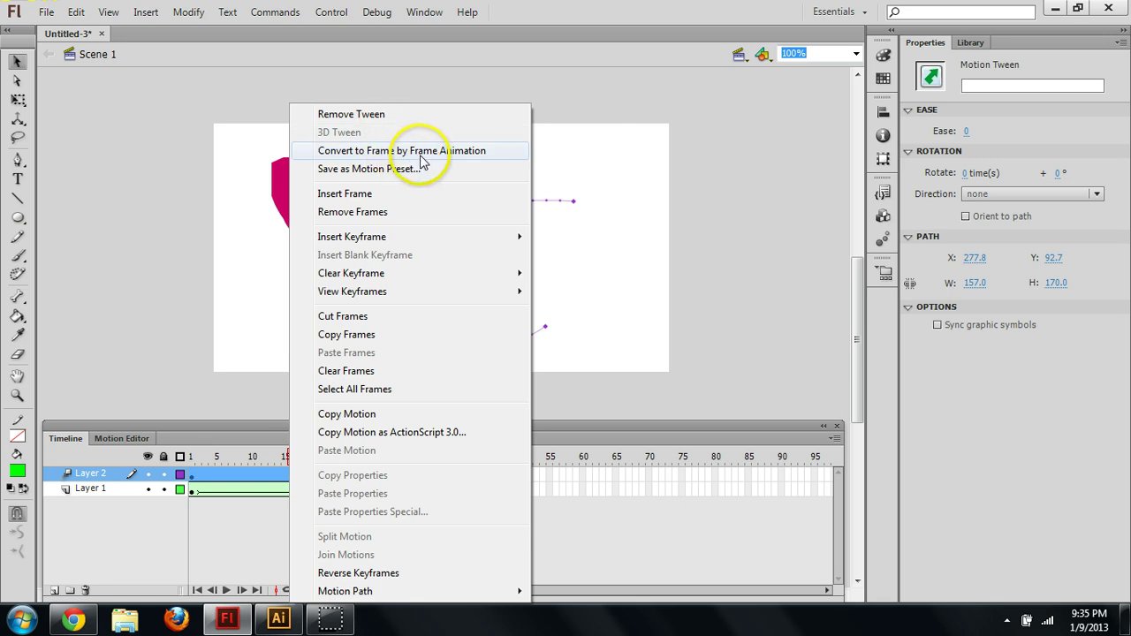
{"action": "left_click", "coordinate": [553, 492]}
Open the Circle symbol for editing from its instance at frame 23 of the Layer 2 motion tween
{"action": "left_click_drag", "start_coordinate": [342, 454], "coordinate": [310, 445]}
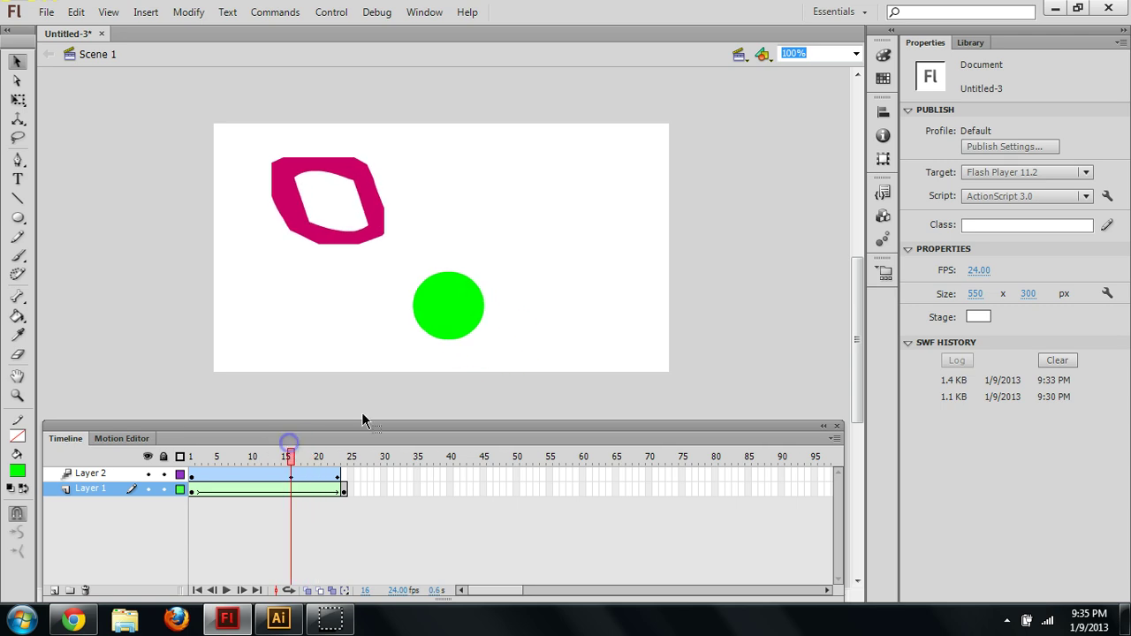
{"action": "left_click", "coordinate": [443, 324]}
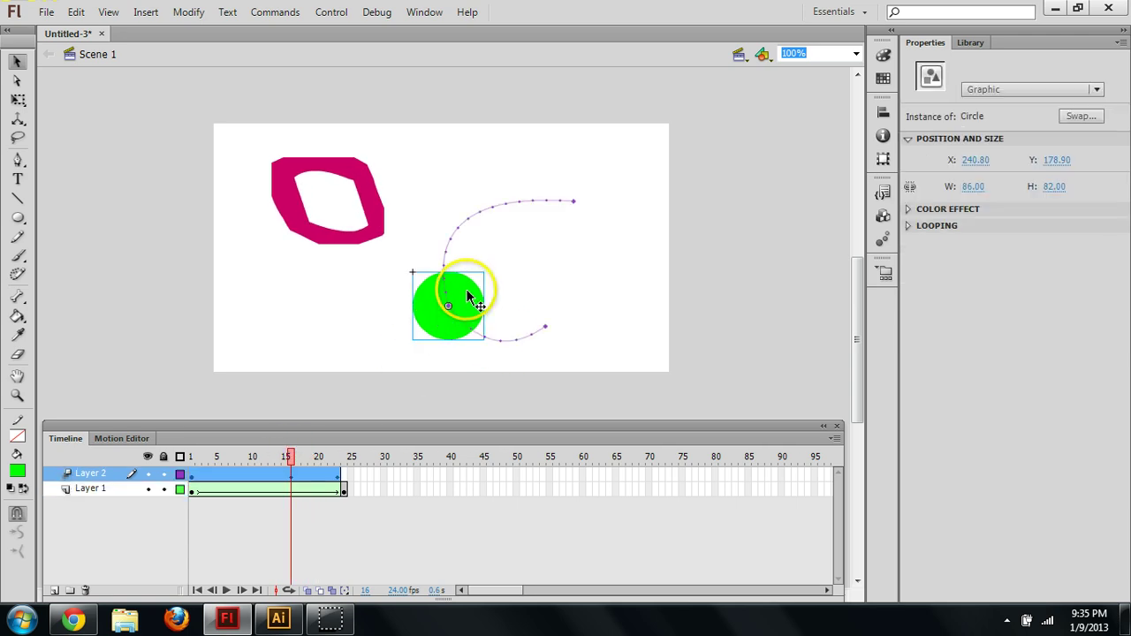
{"action": "left_click", "coordinate": [338, 478]}
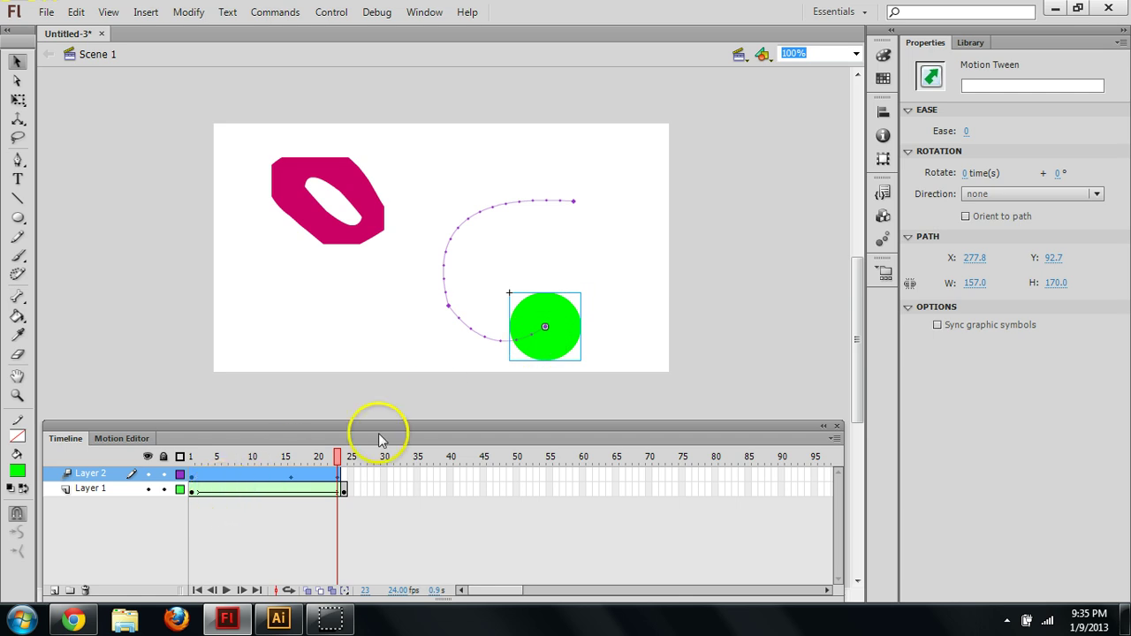
{"action": "left_click", "coordinate": [543, 307]}
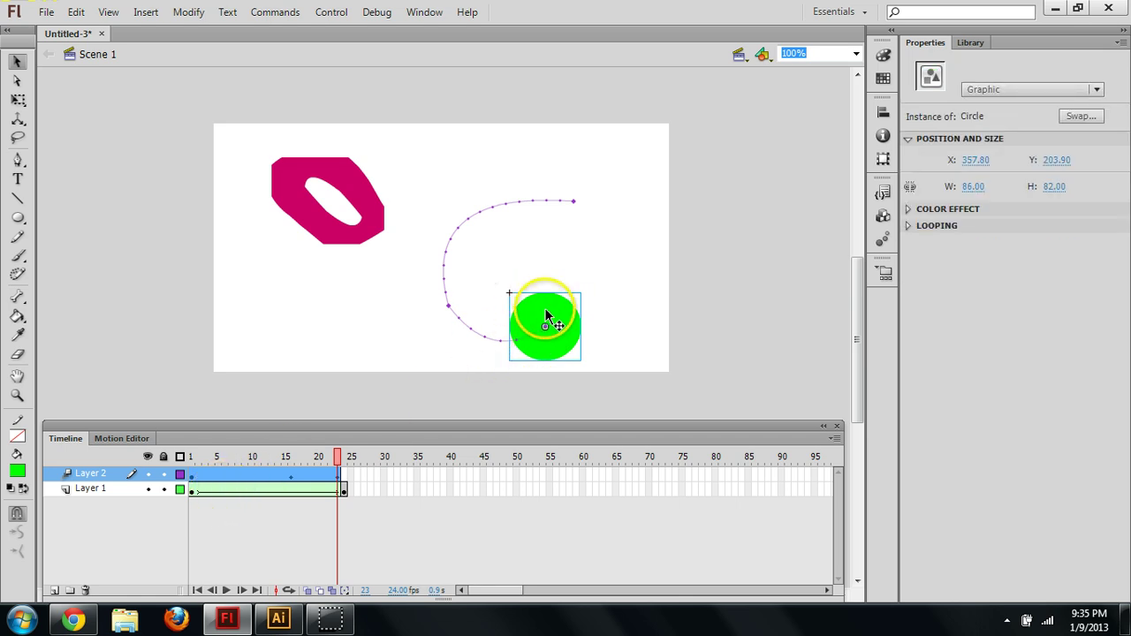
{"action": "left_click", "coordinate": [550, 318]}
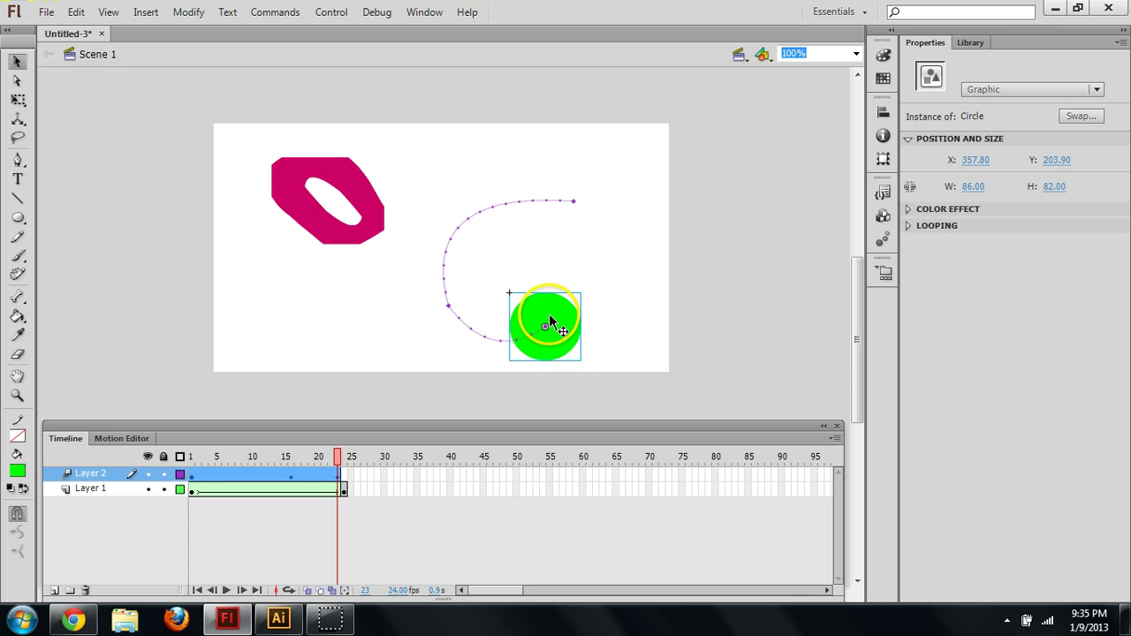
{"action": "left_click", "coordinate": [549, 314]}
{"action": "double_click", "coordinate": [549, 314]}
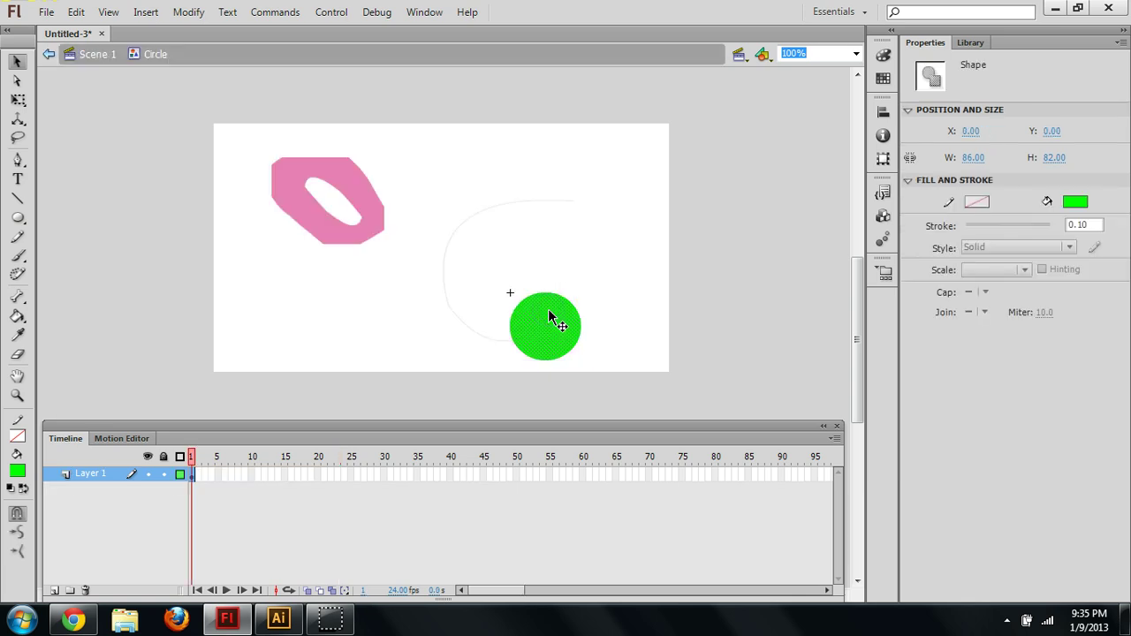
Change the circle's fill to red (#FF0000), return to Scene 1 and play the animation
{"action": "left_click", "coordinate": [1075, 202]}
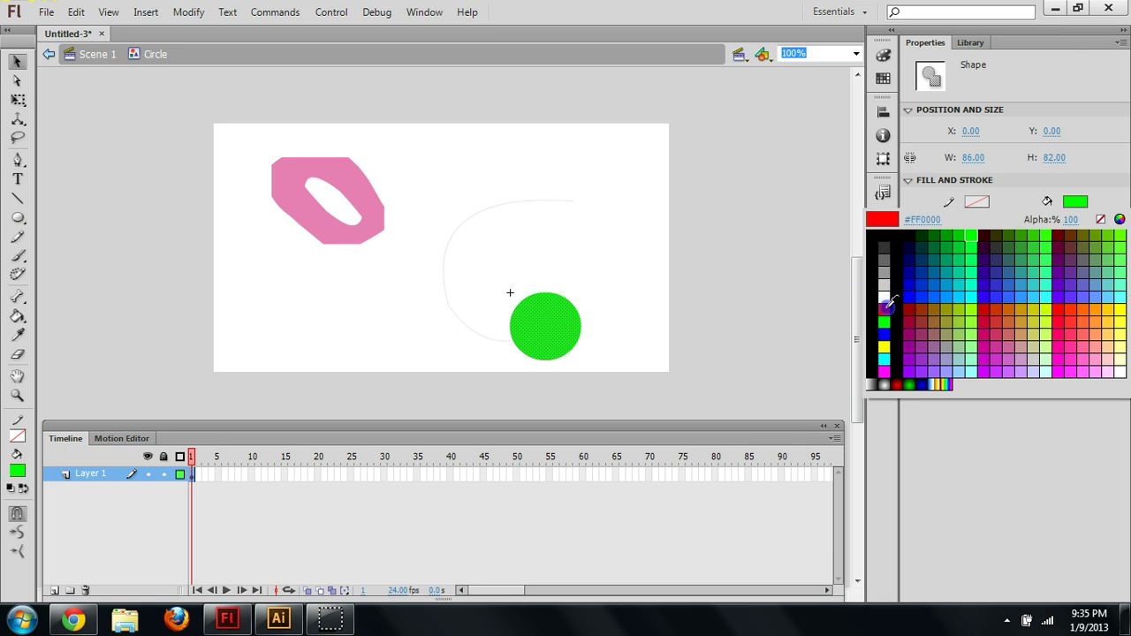
{"action": "left_click", "coordinate": [883, 309]}
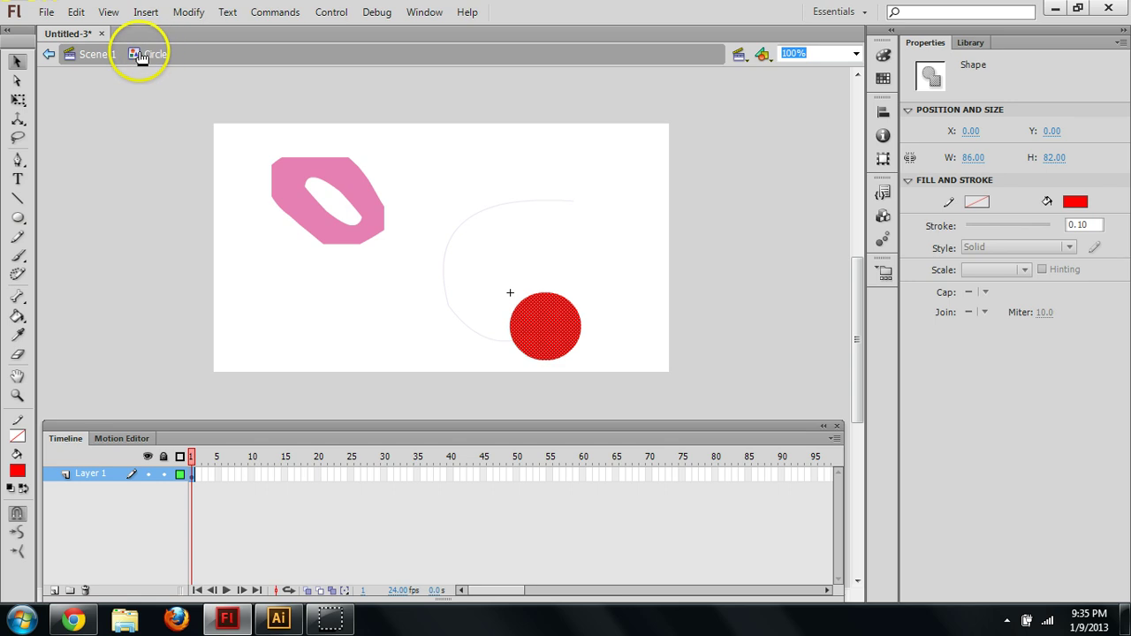
{"action": "left_click", "coordinate": [93, 56]}
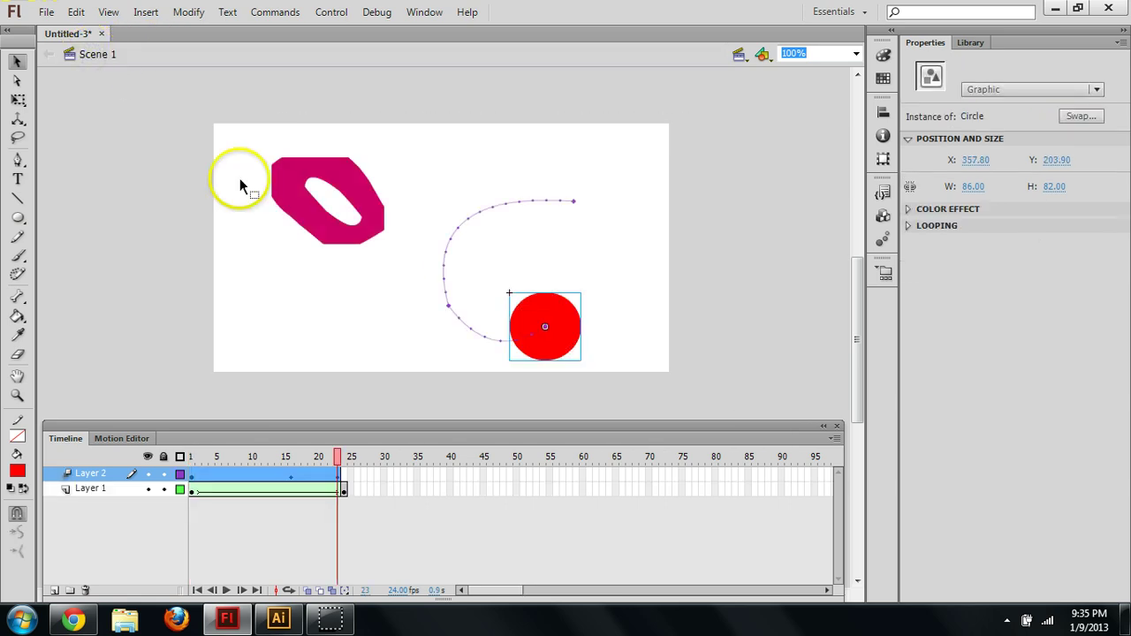
{"action": "key", "text": "Return"}
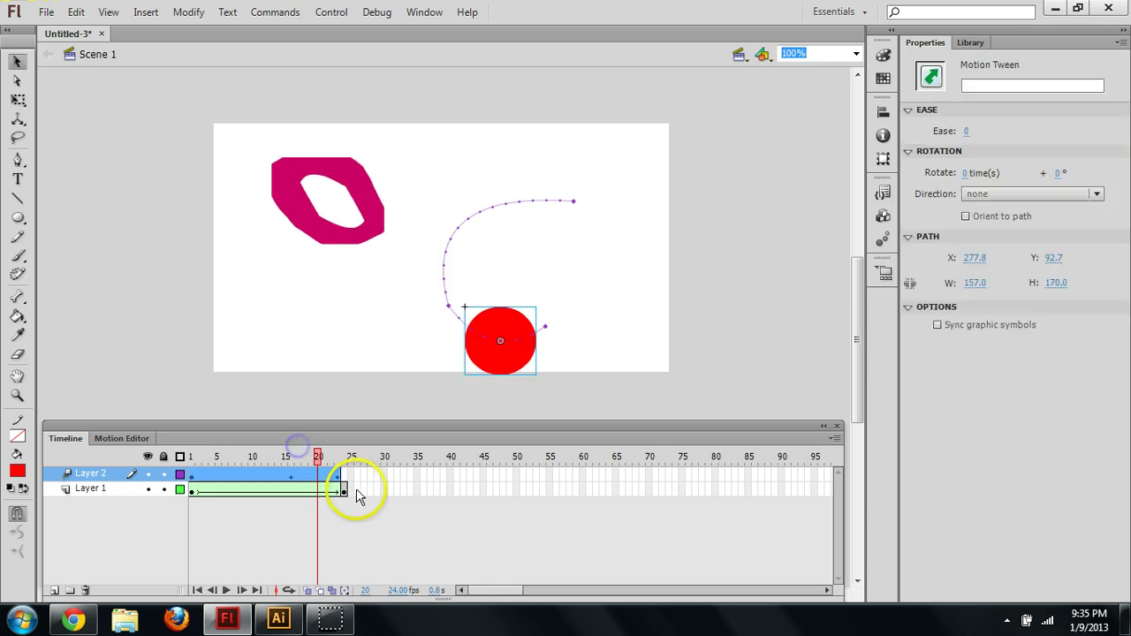
Change the fill of the Layer 1 shape at frame 24 to bright green (#00FF00)
{"action": "left_click", "coordinate": [343, 487]}
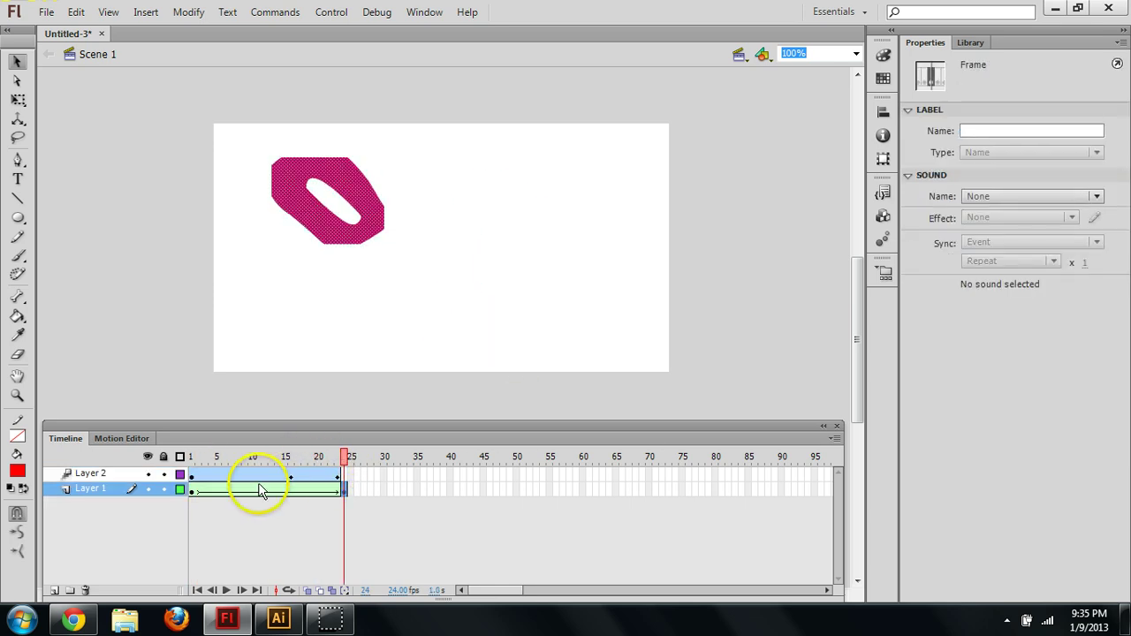
{"action": "left_click", "coordinate": [346, 171]}
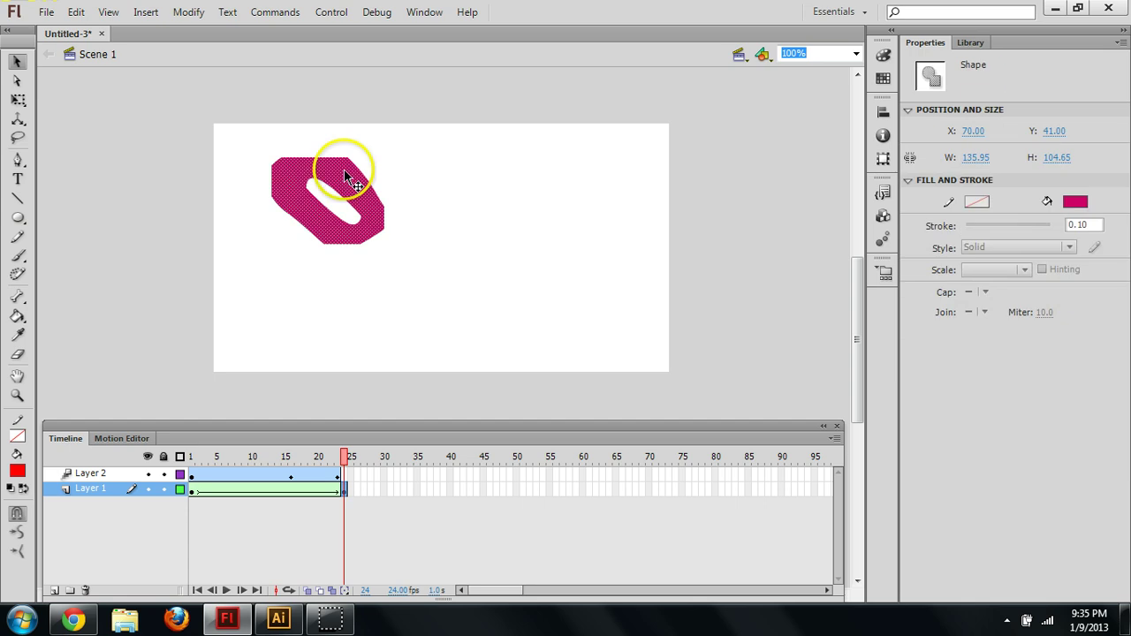
{"action": "left_click", "coordinate": [1076, 202]}
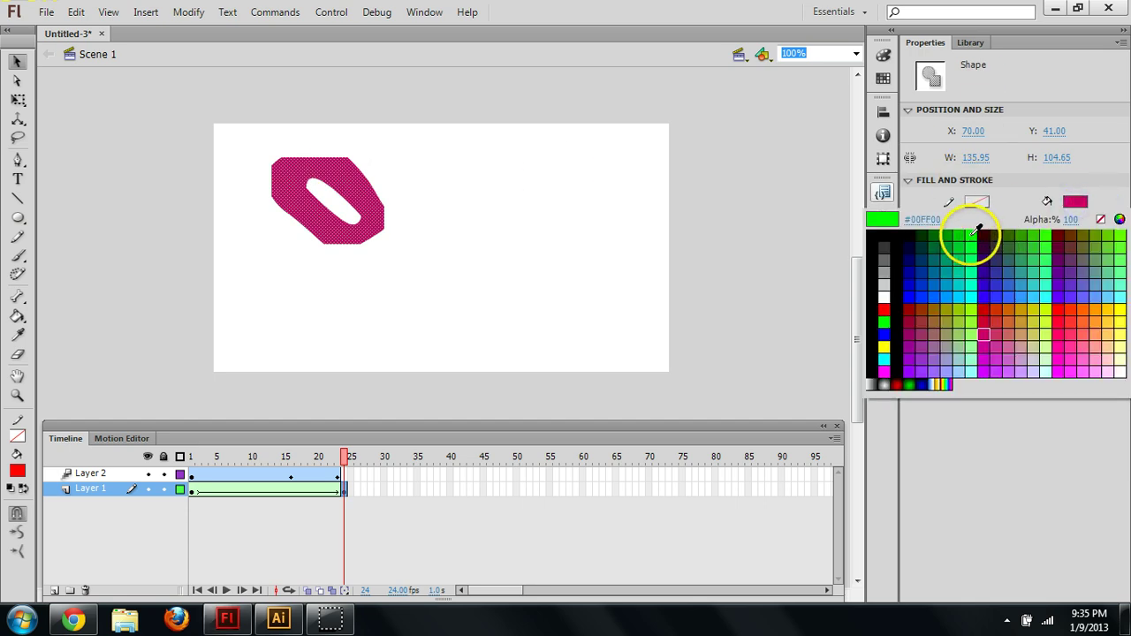
{"action": "left_click", "coordinate": [973, 236]}
{"action": "left_click", "coordinate": [136, 330]}
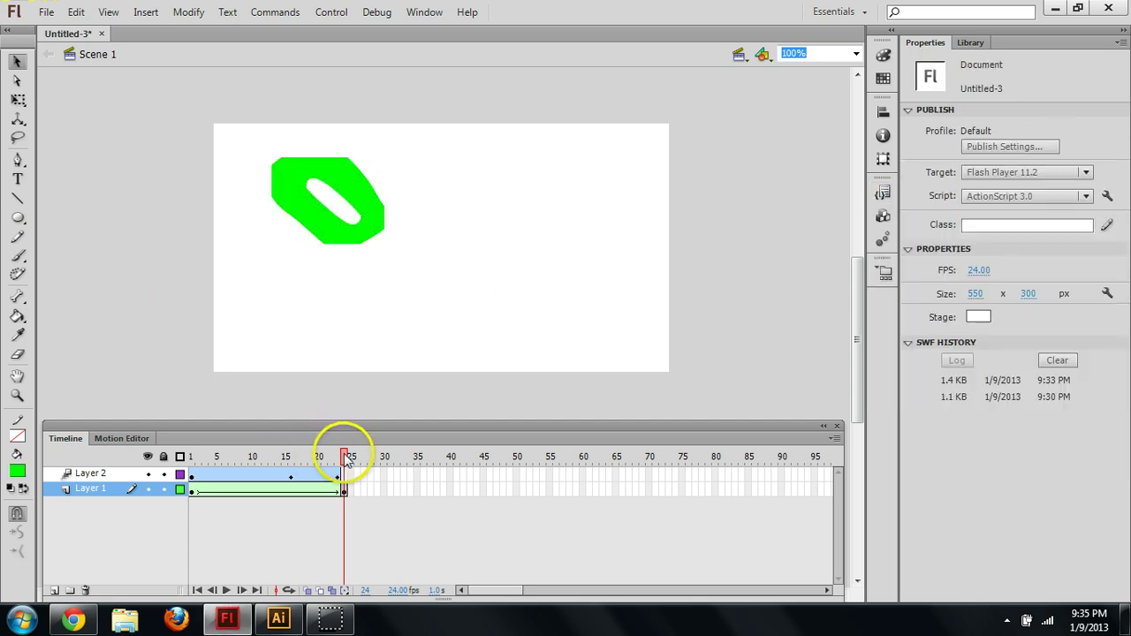
Play the recolored shape tween from frame 1 and scrub through its frames
{"action": "left_click_drag", "start_coordinate": [346, 456], "coordinate": [223, 449]}
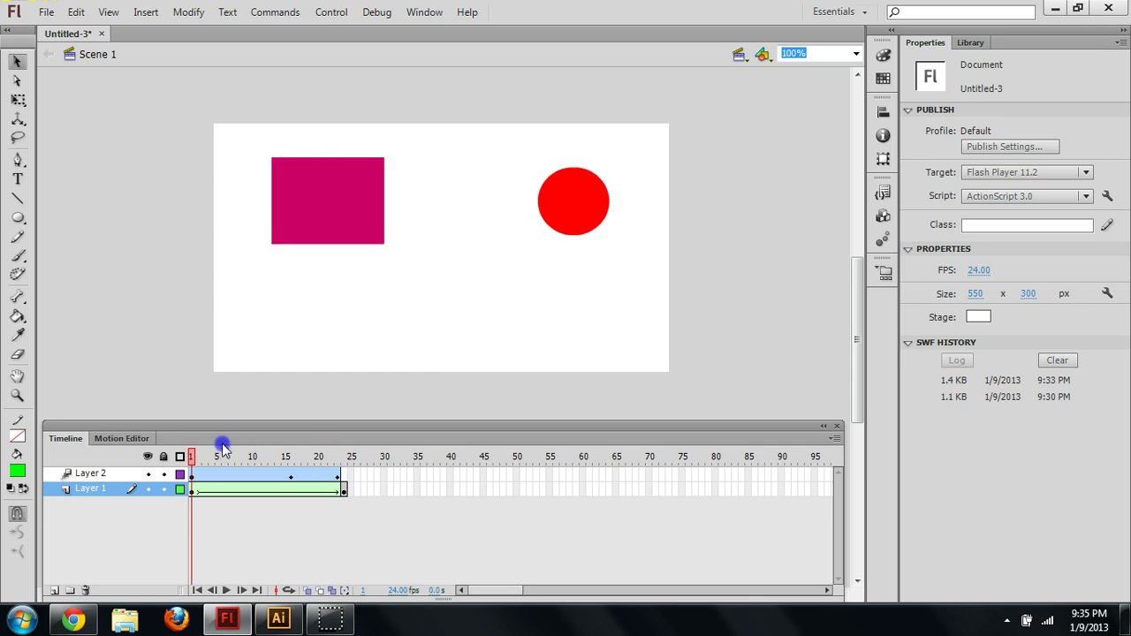
{"action": "key", "text": "Return"}
{"action": "left_click_drag", "start_coordinate": [303, 444], "coordinate": [310, 449]}
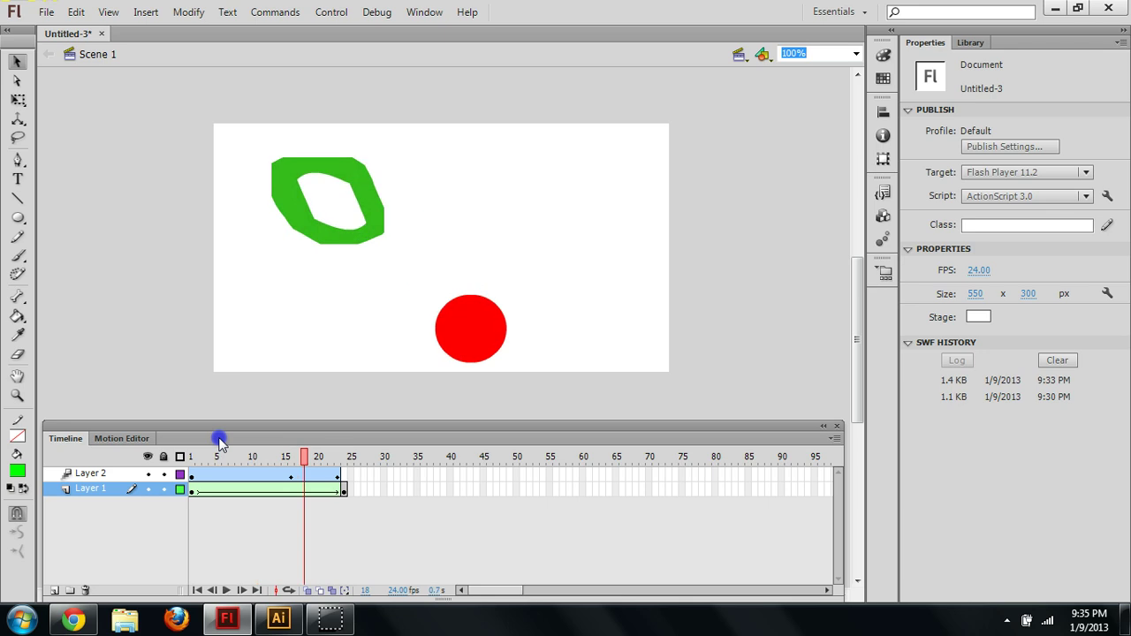
Compare the Layer 1 shape at frame 24 with the circle instance at the start of the Layer 2 motion tween
{"action": "left_click", "coordinate": [296, 205]}
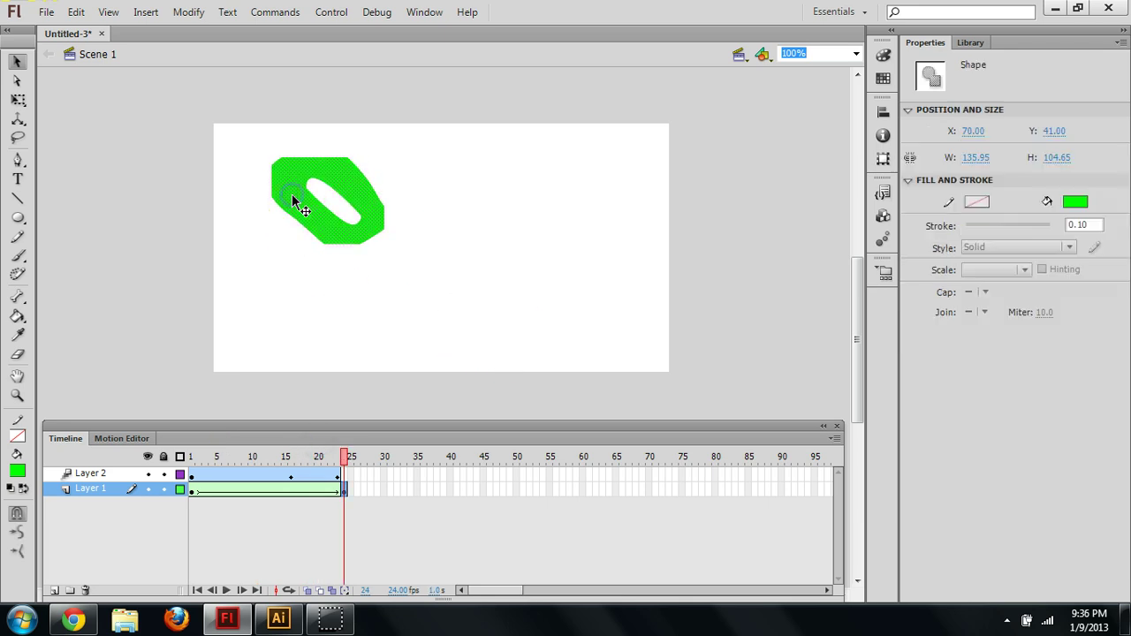
{"action": "left_click", "coordinate": [659, 221]}
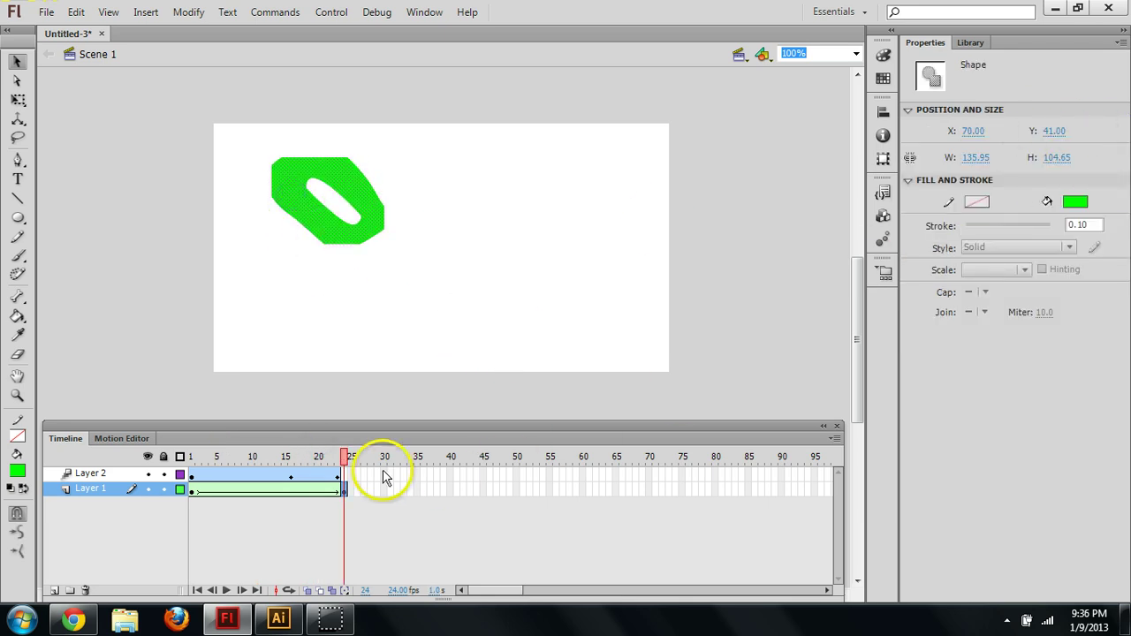
{"action": "left_click", "coordinate": [218, 458]}
{"action": "left_click", "coordinate": [192, 476]}
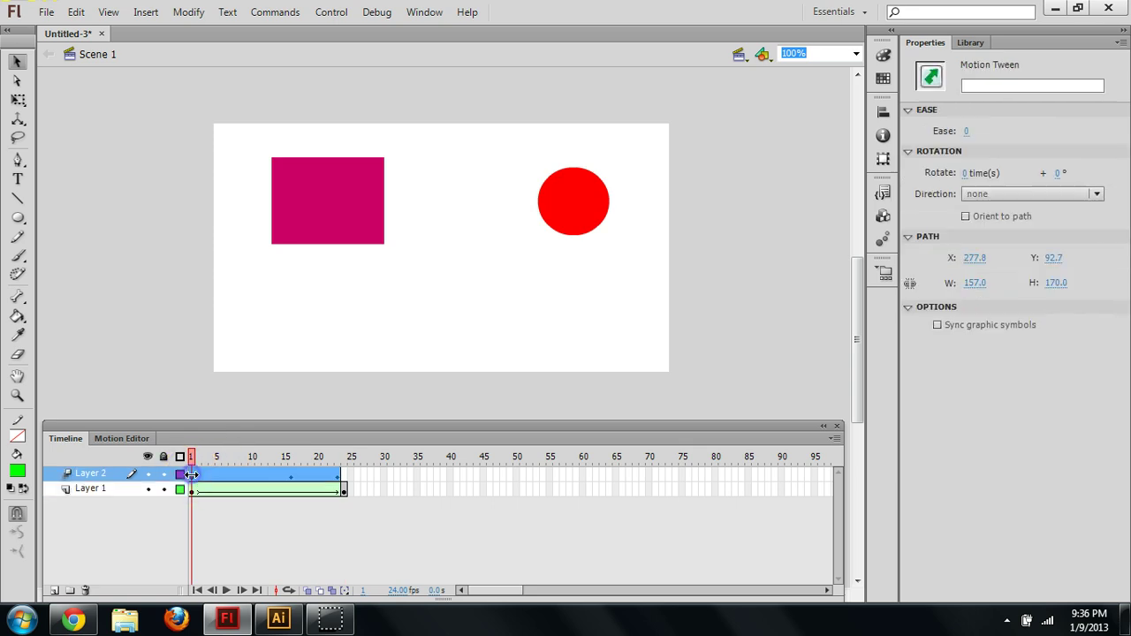
{"action": "left_click", "coordinate": [198, 477]}
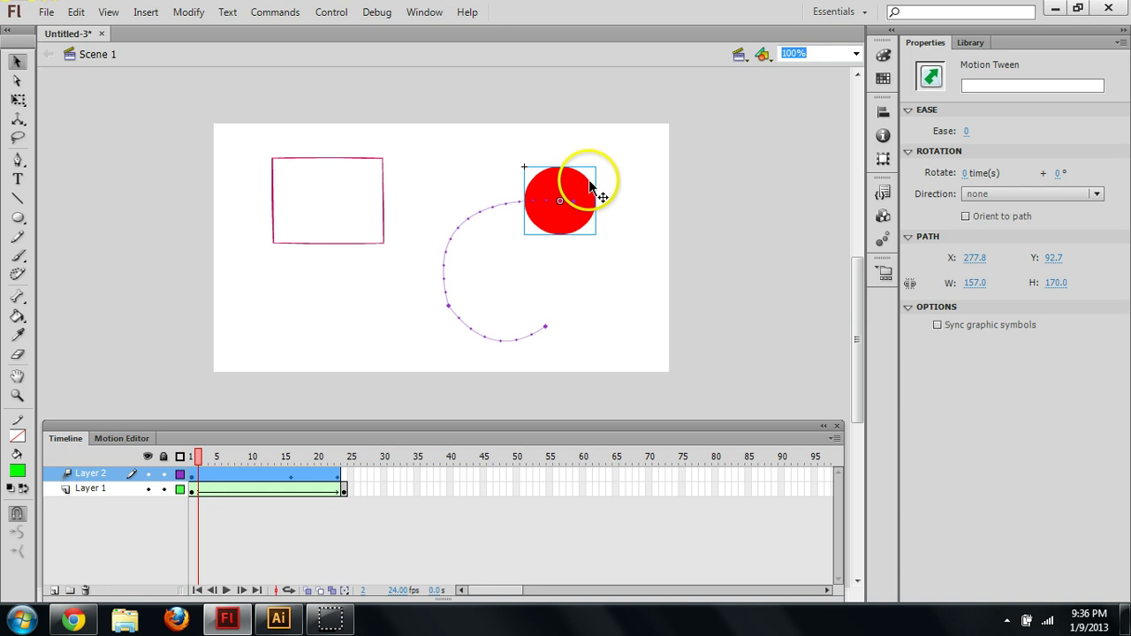
{"action": "left_click", "coordinate": [586, 184]}
{"action": "left_click", "coordinate": [569, 192]}
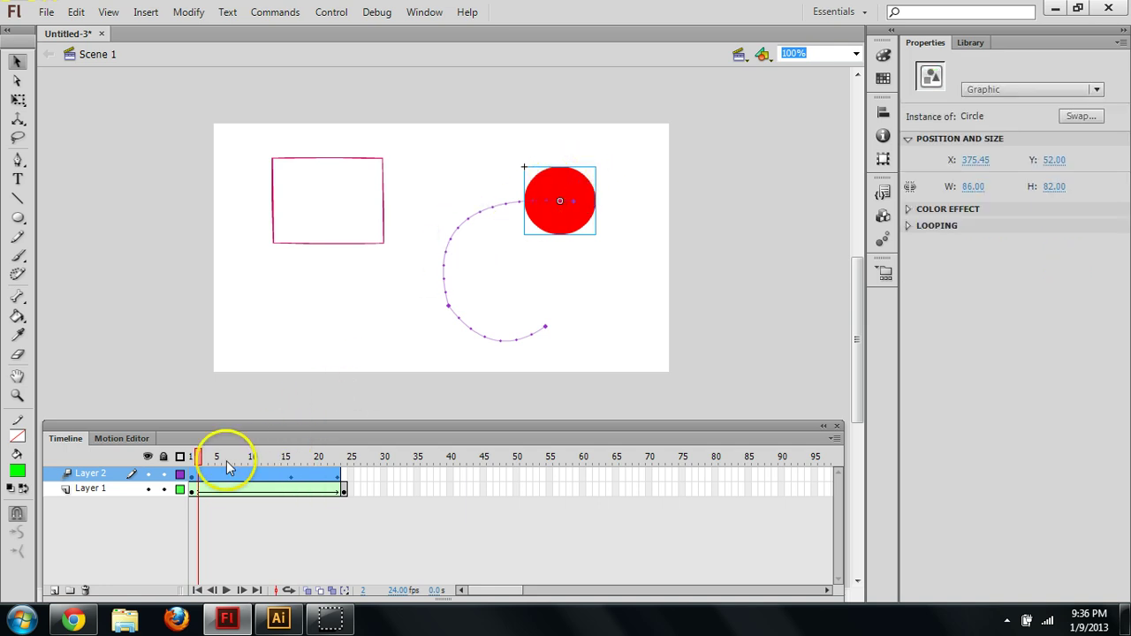
Play both tweens together from frame 1 and move the playhead to frame 15
{"action": "left_click", "coordinate": [192, 458]}
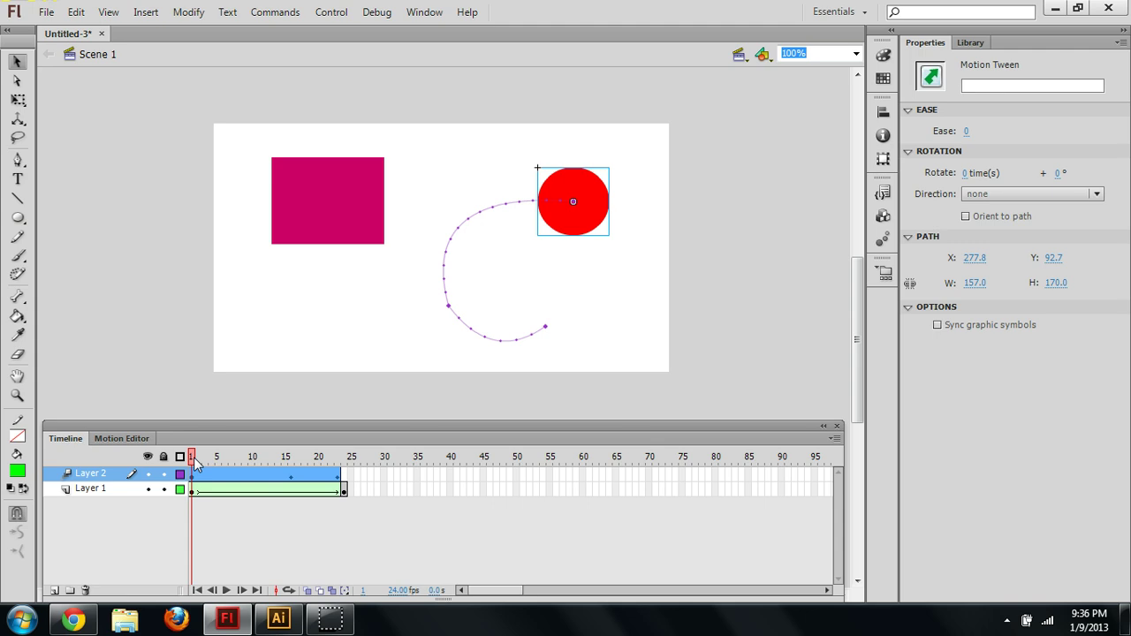
{"action": "key", "text": "Return"}
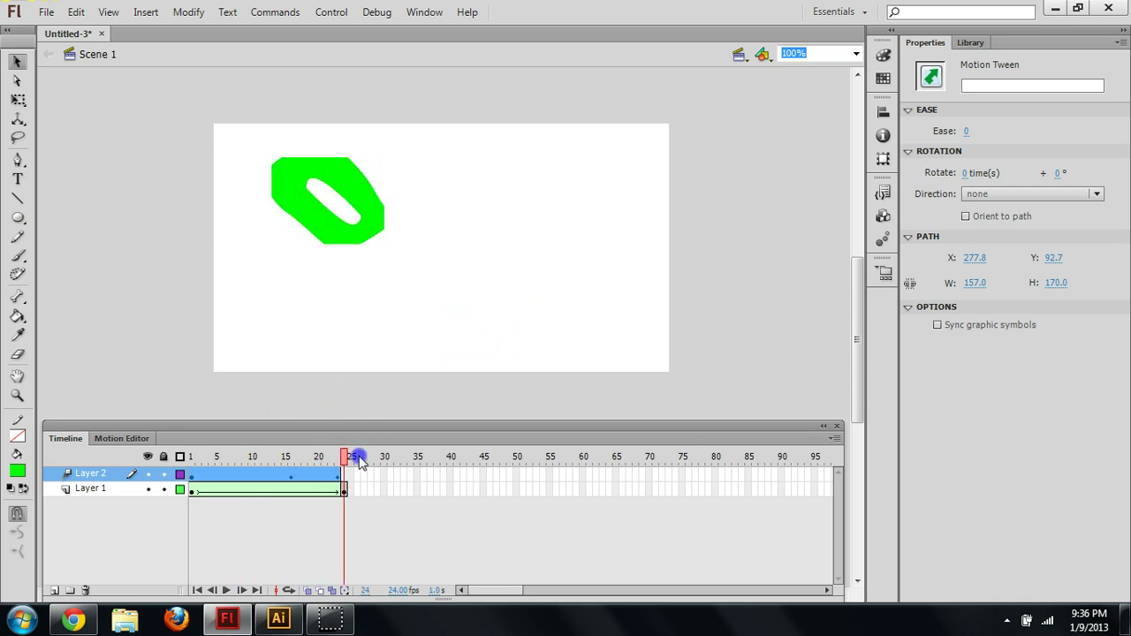
{"action": "key", "text": "Return"}
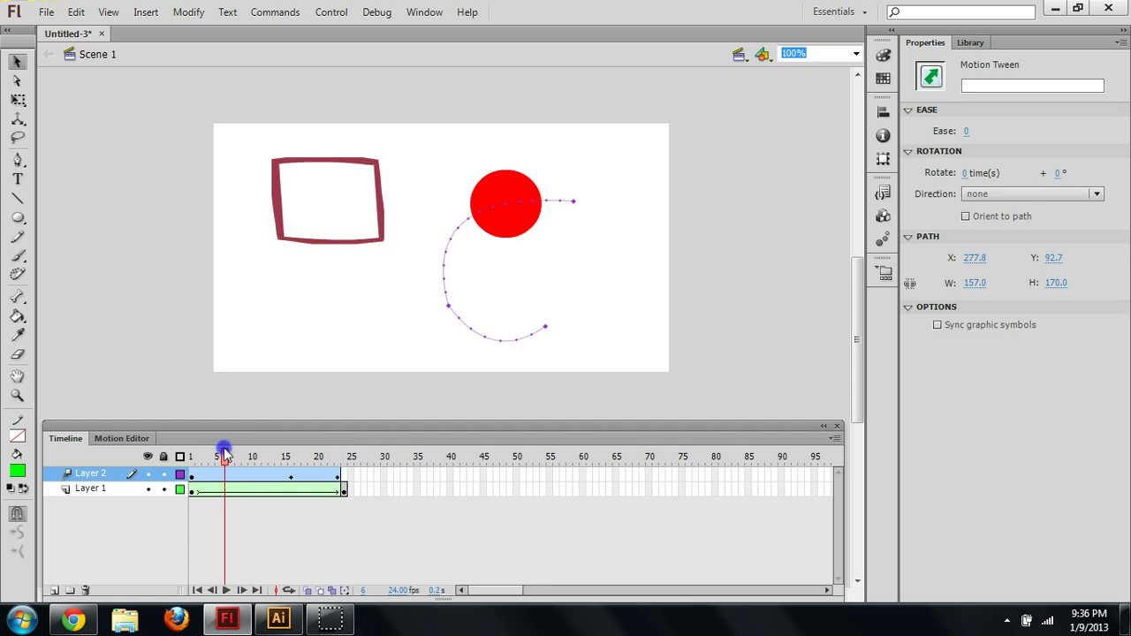
{"action": "left_click", "coordinate": [286, 456]}
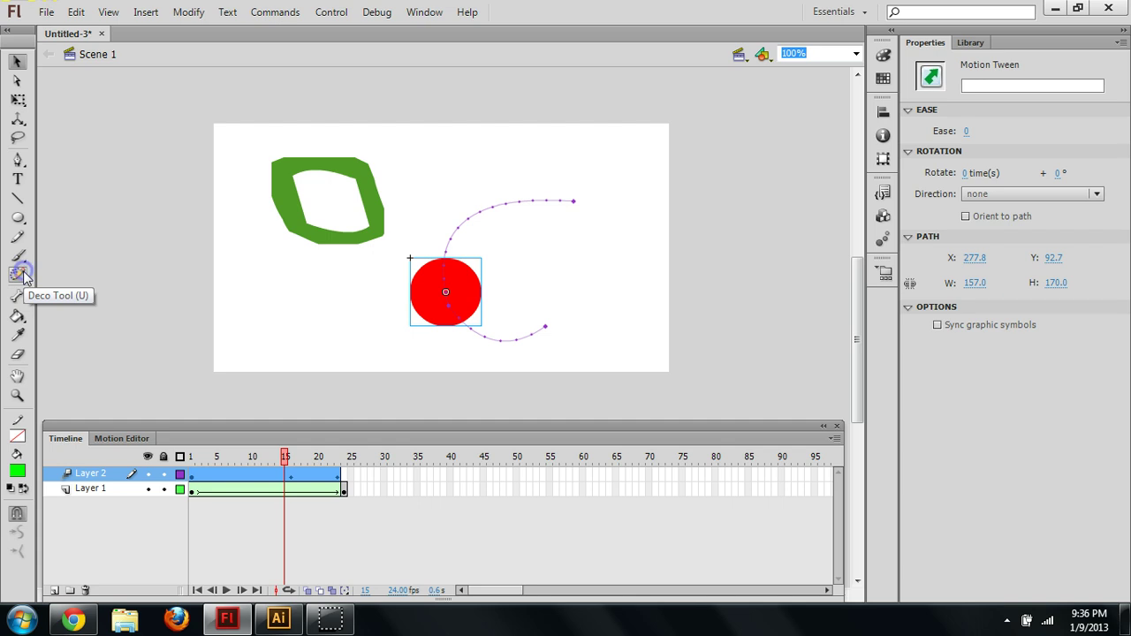
Add a new layer above Layer 2 and hide Layers 1 and 2
{"action": "left_click", "coordinate": [19, 274]}
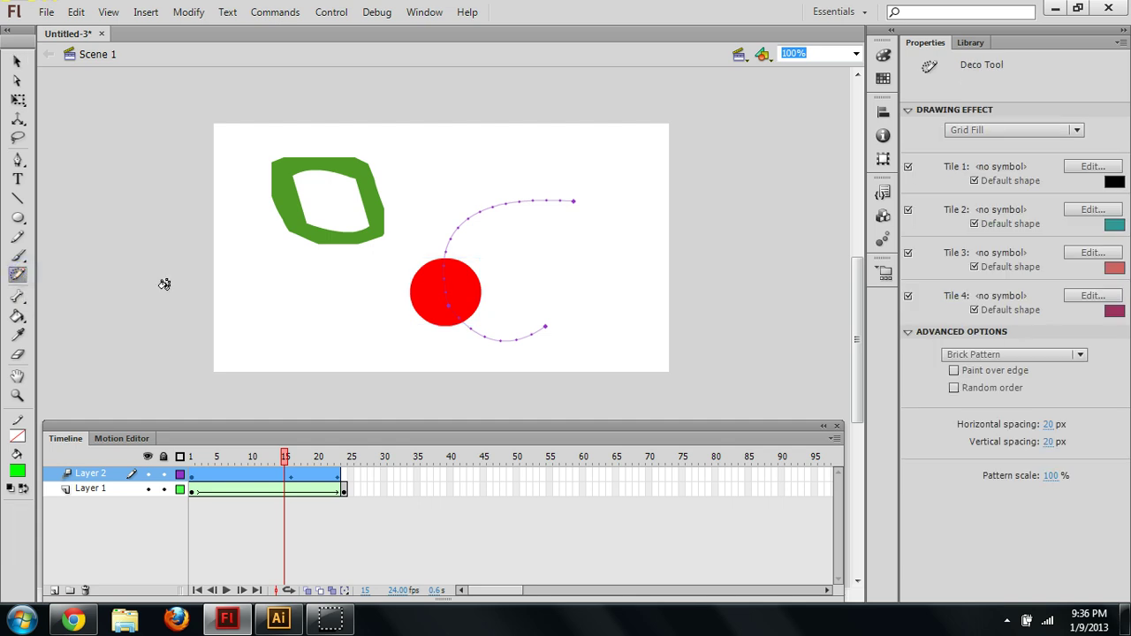
{"action": "left_click", "coordinate": [55, 589]}
{"action": "key", "text": "v"}
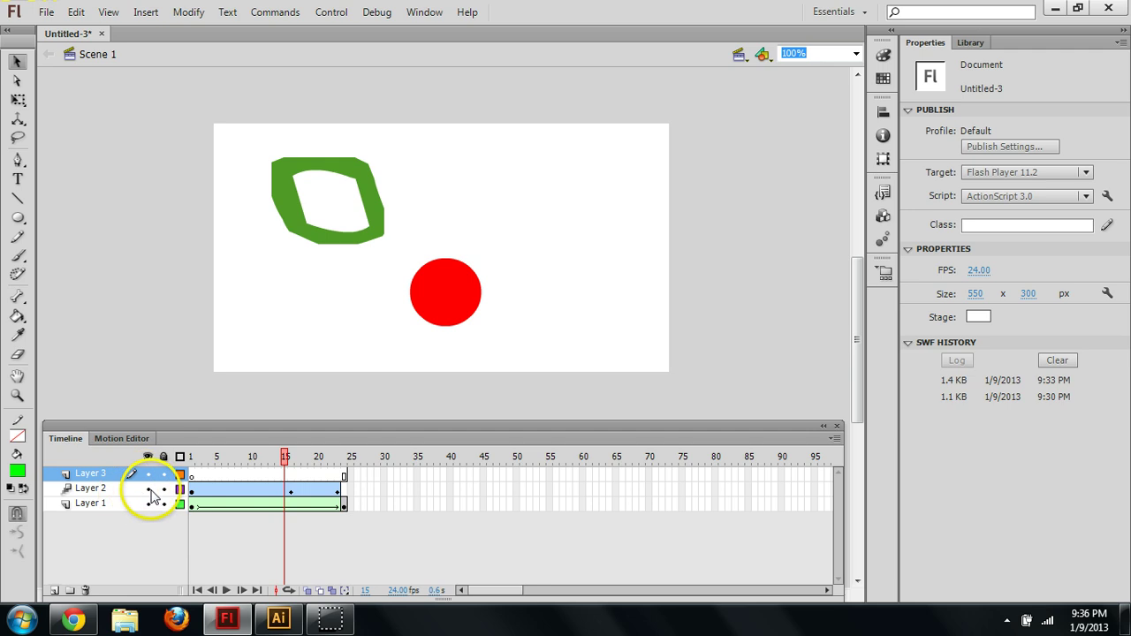
{"action": "left_click_drag", "start_coordinate": [148, 489], "coordinate": [148, 503]}
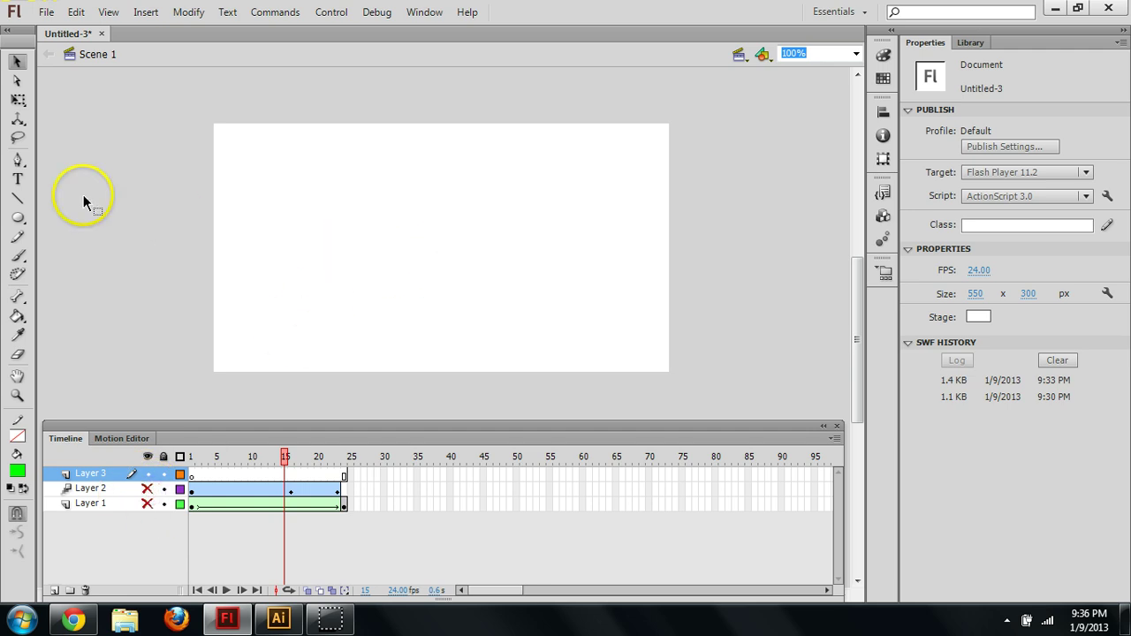
Set the Deco Tool's drawing effect to Smoke Animation
{"action": "left_click", "coordinate": [19, 275]}
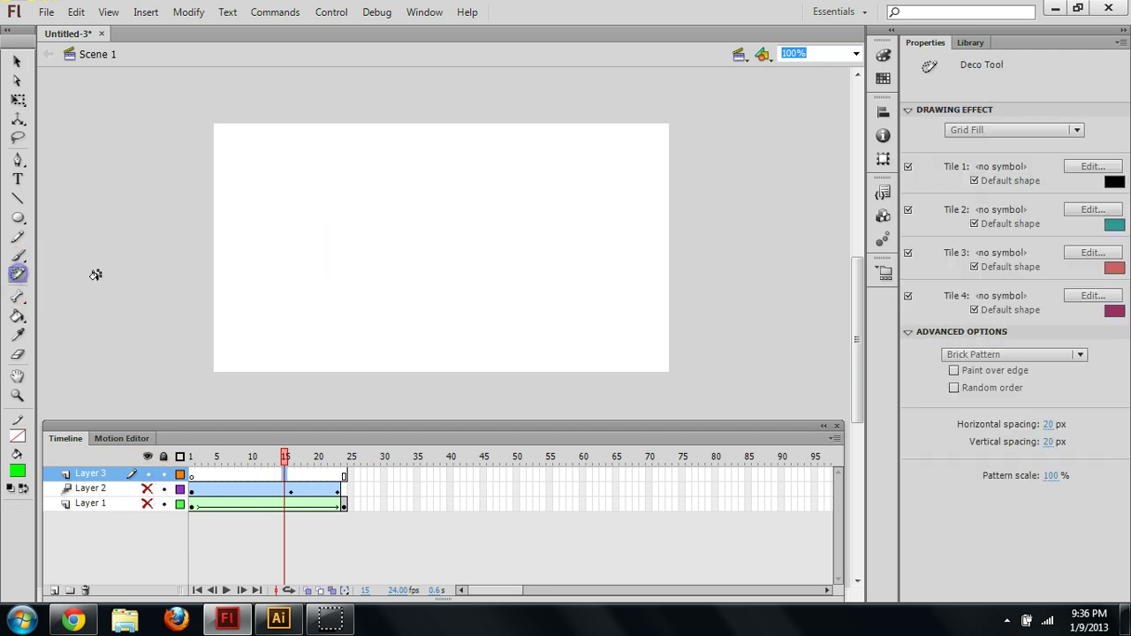
{"action": "left_click", "coordinate": [998, 131]}
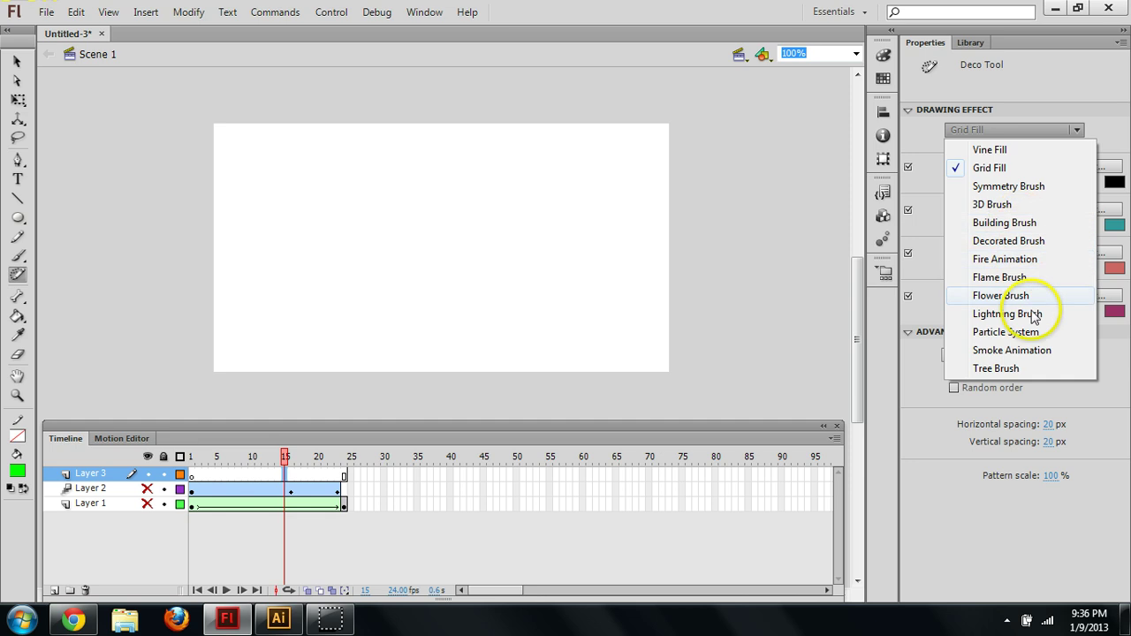
{"action": "left_click", "coordinate": [1038, 353]}
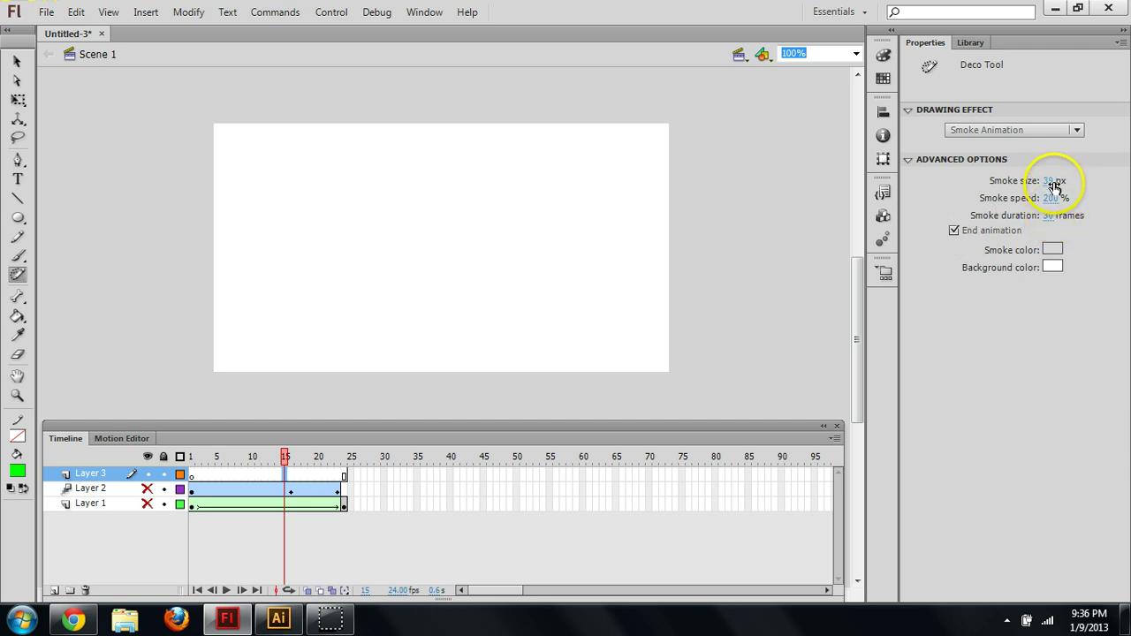
Paint a smoke animation across the stage on Layer 3 starting at frame 1, and test the movie
{"action": "left_click", "coordinate": [188, 476]}
{"action": "key", "text": "v"}
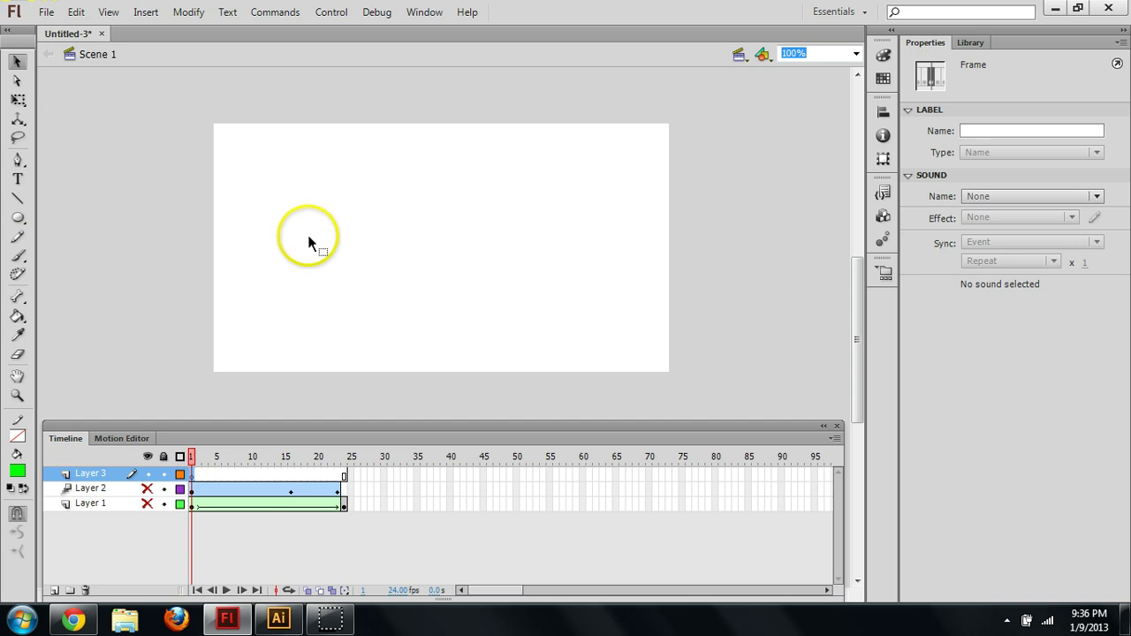
{"action": "left_click", "coordinate": [21, 275]}
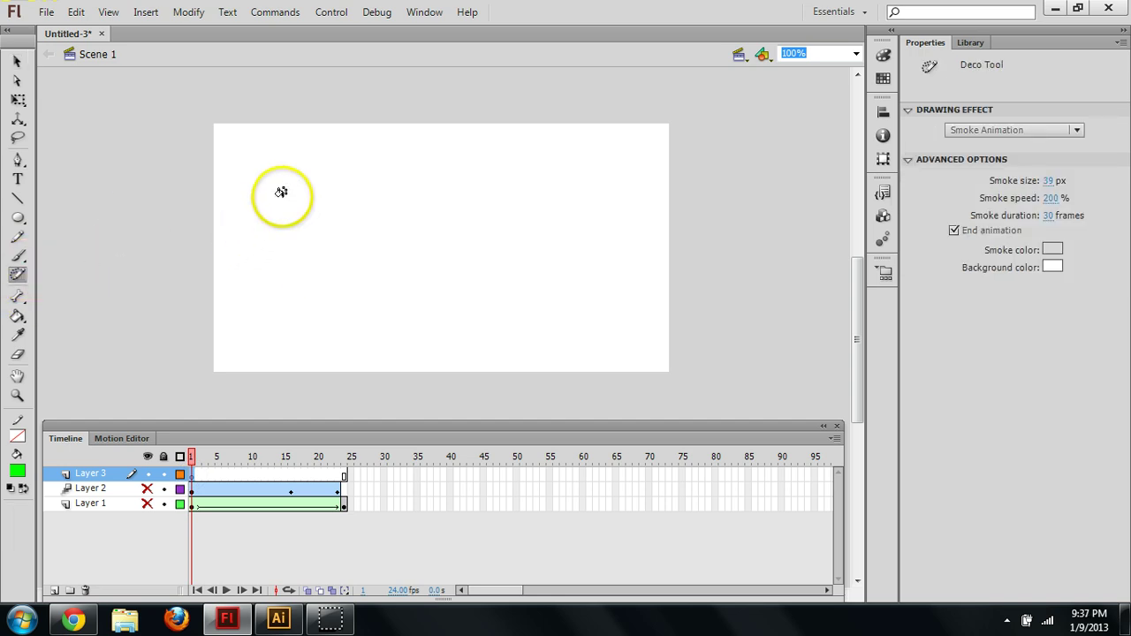
{"action": "mouse_move", "coordinate": [283, 203]}
{"action": "left_mouse_down"}
{"action": "mouse_move", "coordinate": [352, 261]}
{"action": "mouse_move", "coordinate": [448, 281]}
{"action": "mouse_move", "coordinate": [750, 272]}
{"action": "mouse_move", "coordinate": [763, 320]}
{"action": "mouse_move", "coordinate": [686, 369]}
{"action": "mouse_move", "coordinate": [475, 386]}
{"action": "mouse_move", "coordinate": [394, 469]}
{"action": "mouse_move", "coordinate": [399, 480]}
{"action": "mouse_move", "coordinate": [344, 515]}
{"action": "mouse_move", "coordinate": [304, 489]}
{"action": "mouse_move", "coordinate": [228, 476]}
{"action": "mouse_move", "coordinate": [685, 488]}
{"action": "mouse_move", "coordinate": [705, 633]}
{"action": "left_mouse_up"}
{"action": "left_click_drag", "start_coordinate": [554, 598], "coordinate": [412, 590]}
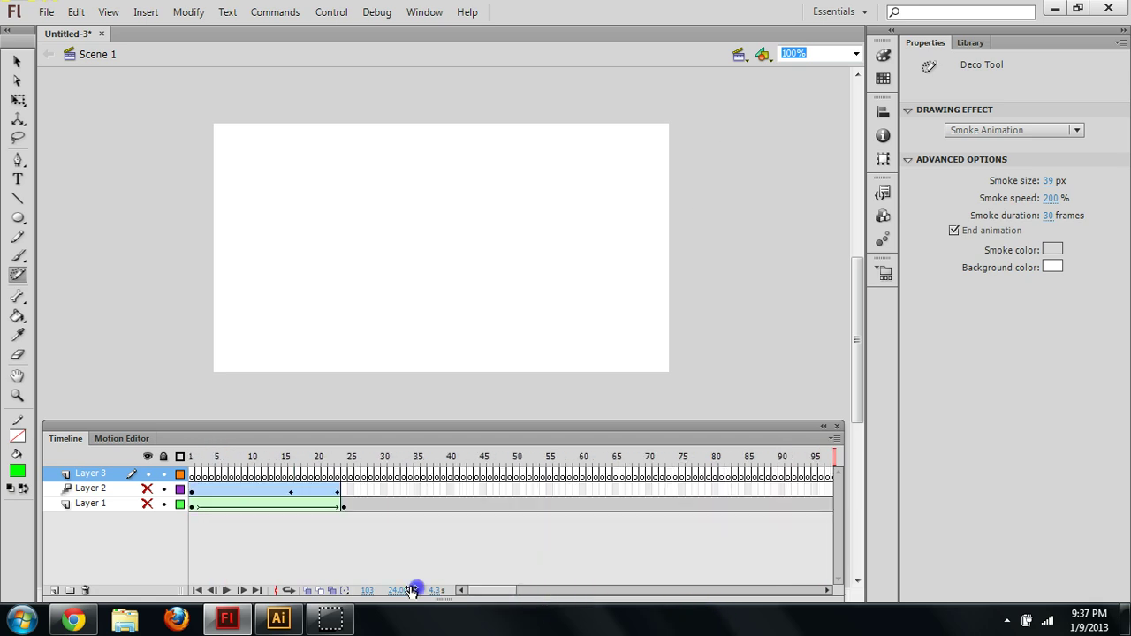
{"action": "key", "text": "ctrl+Return"}
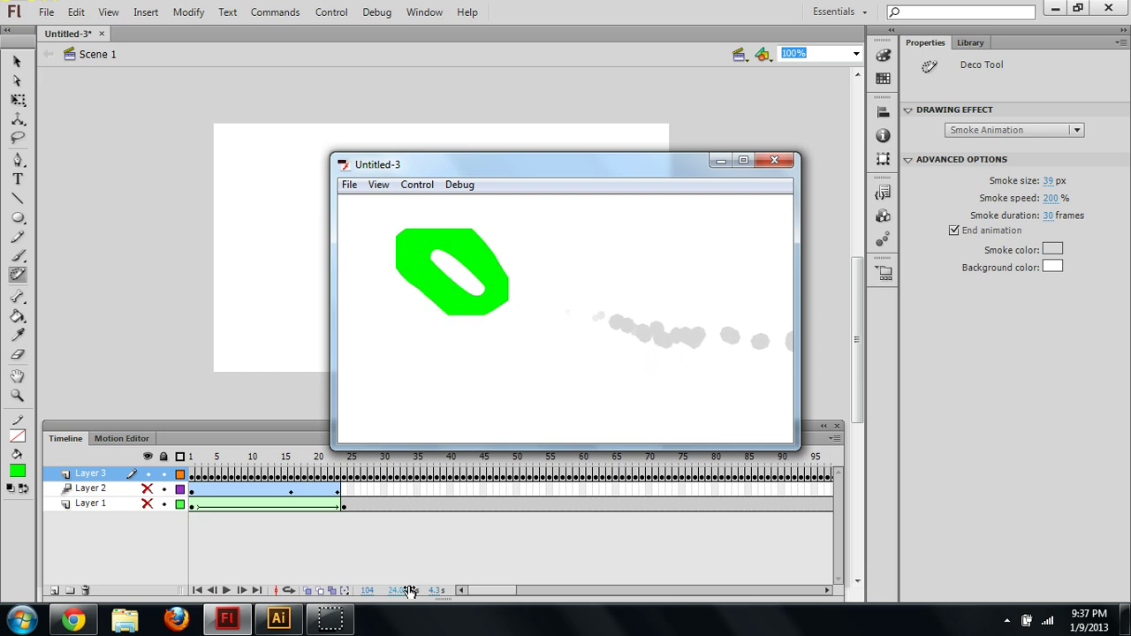
Close the movie test and undo back past the Layer 3 smoke animation and the hiding of Layers 1 and 2
{"action": "left_click", "coordinate": [566, 382]}
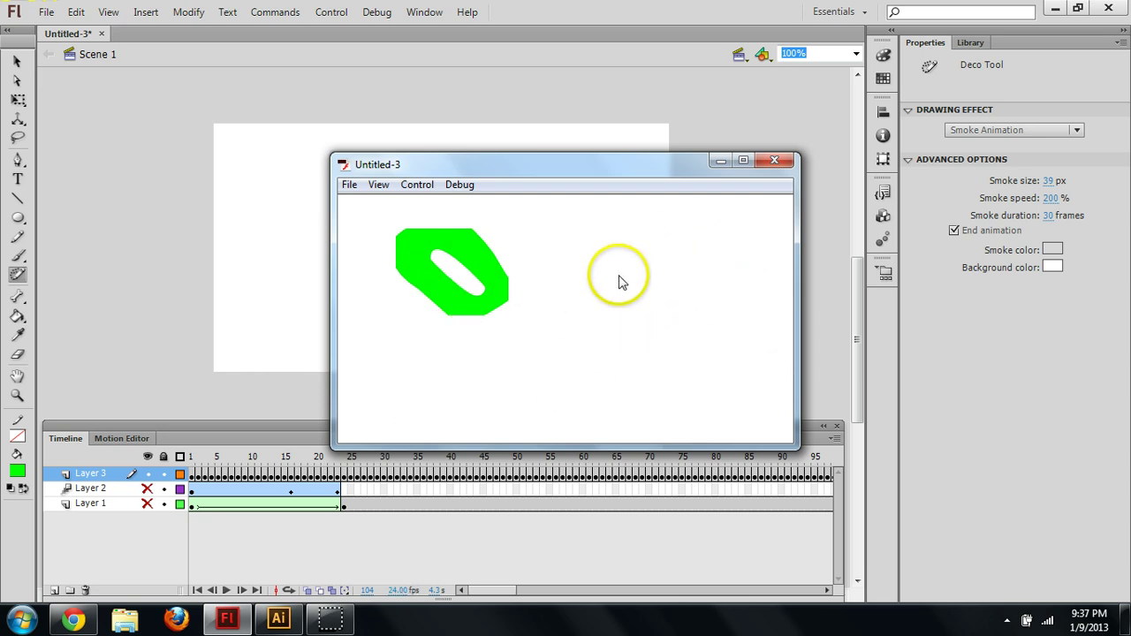
{"action": "left_click", "coordinate": [776, 161]}
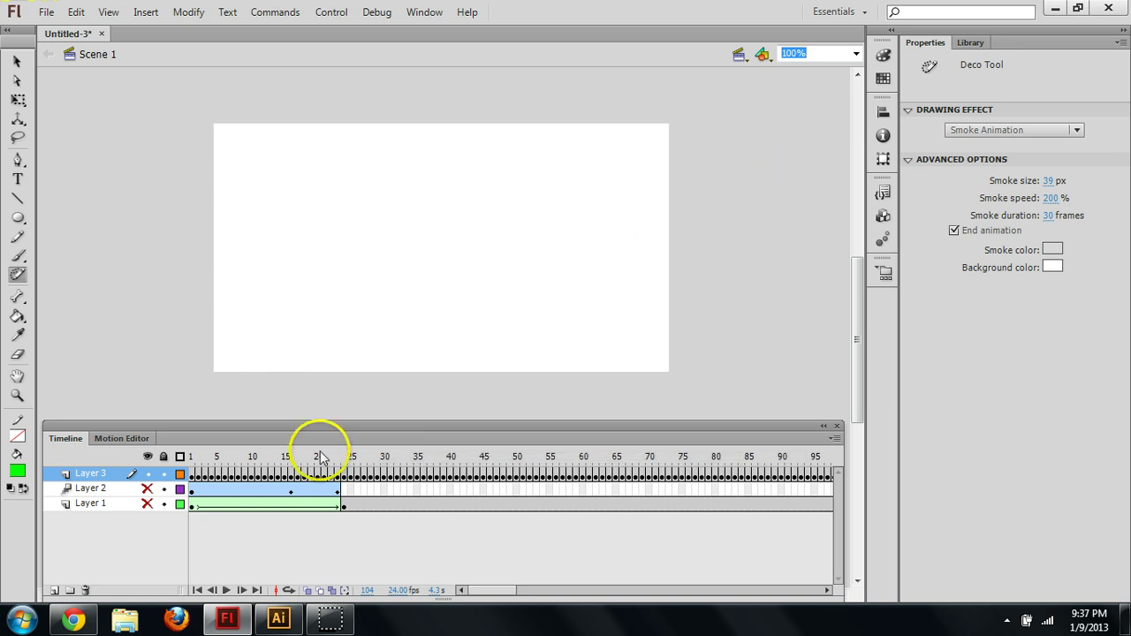
{"action": "left_click", "coordinate": [332, 477]}
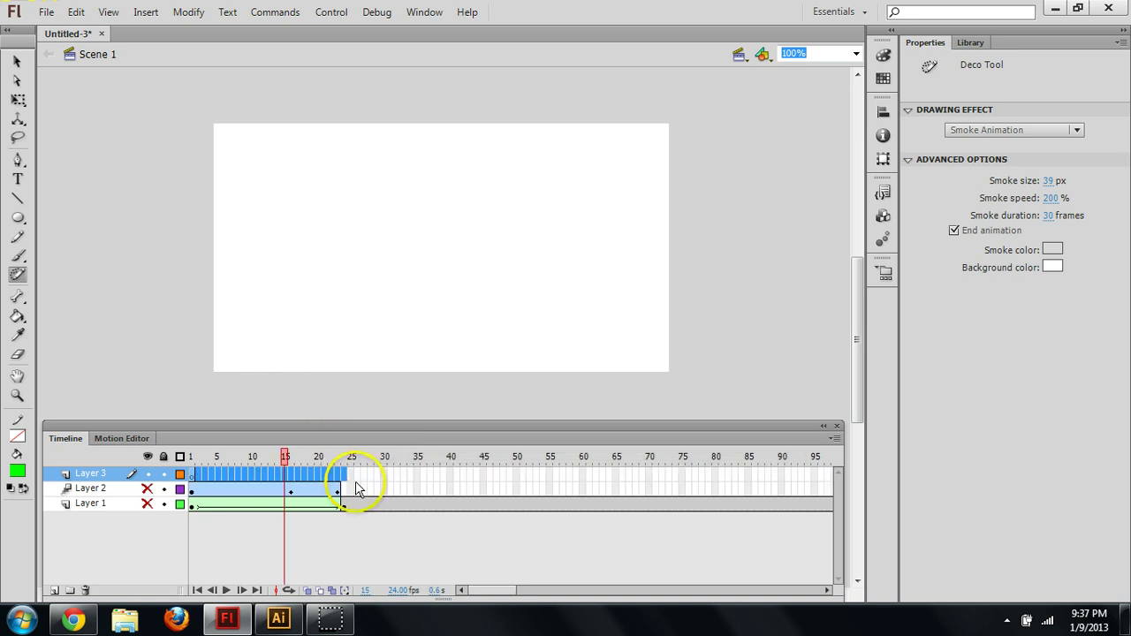
{"action": "left_click", "coordinate": [353, 364]}
{"action": "left_click", "coordinate": [707, 328]}
{"action": "left_click", "coordinate": [253, 277]}
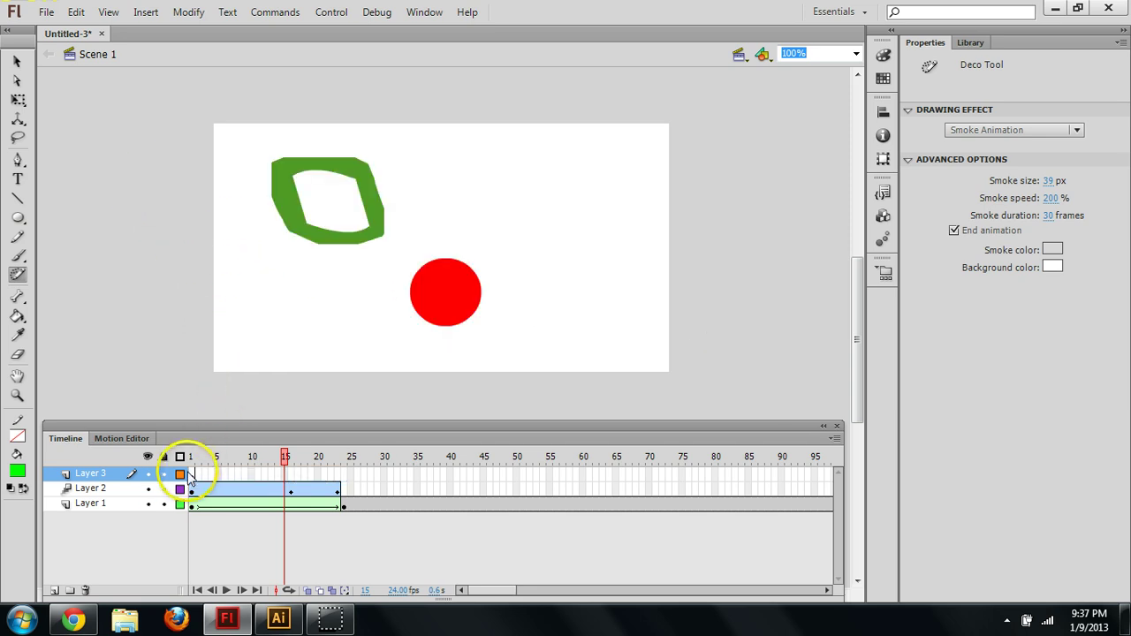
Paint a new smoke animation on Layer 3 from frame 1, starting at the red circle, and test the movie
{"action": "left_click", "coordinate": [192, 474]}
{"action": "key", "text": "v"}
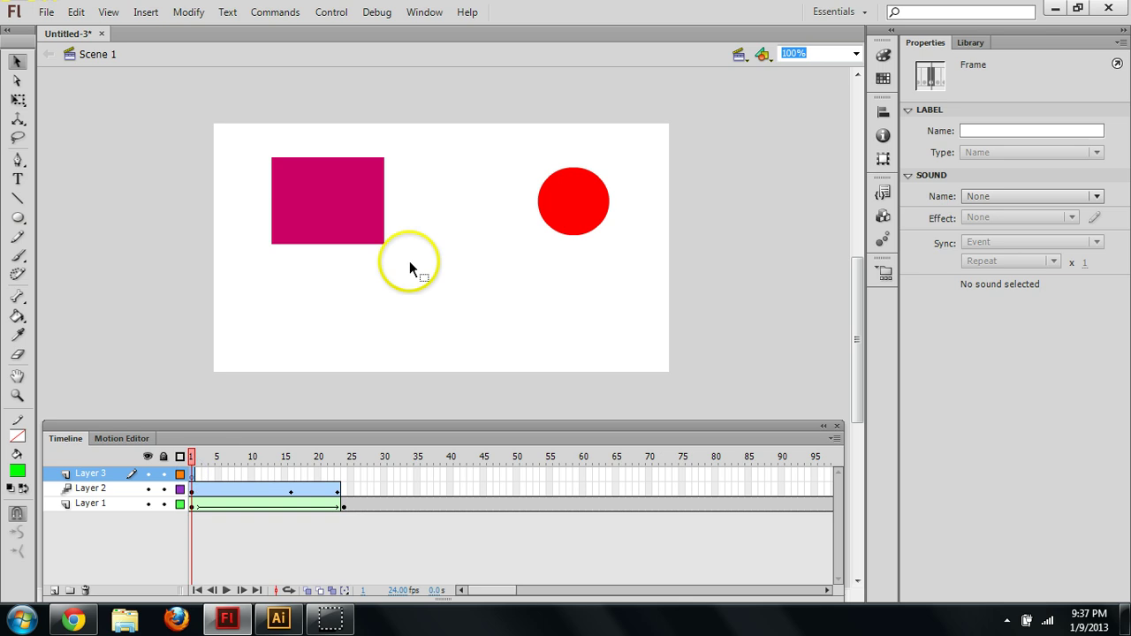
{"action": "mouse_move", "coordinate": [190, 458]}
{"action": "left_mouse_down"}
{"action": "mouse_move", "coordinate": [341, 466]}
{"action": "mouse_move", "coordinate": [190, 458]}
{"action": "left_mouse_up"}
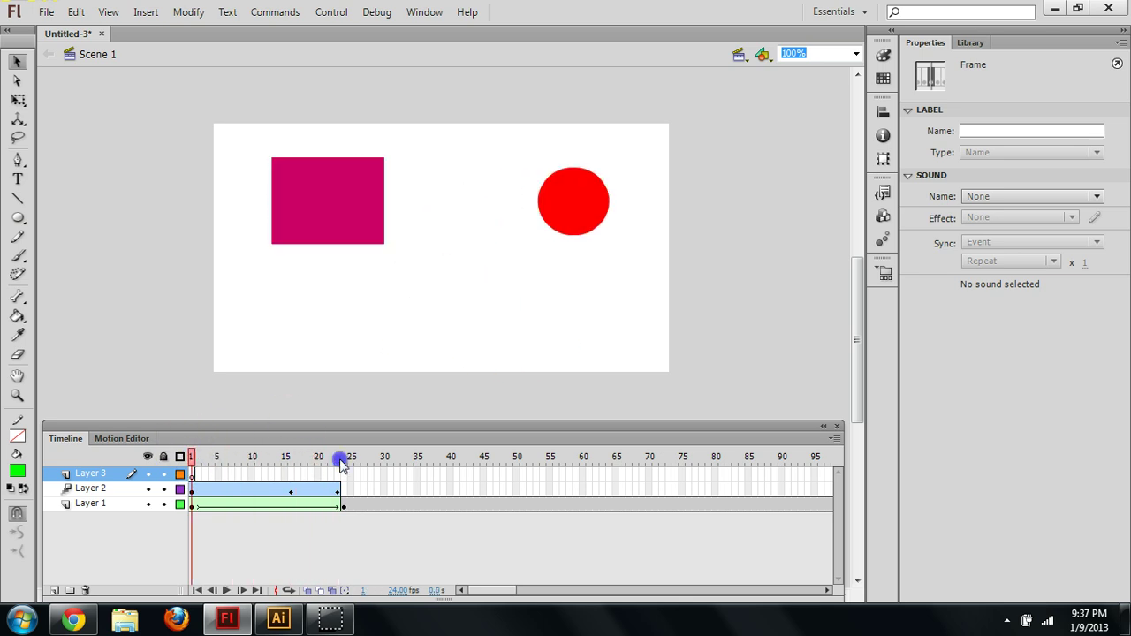
{"action": "left_click", "coordinate": [184, 469]}
{"action": "left_click", "coordinate": [192, 475]}
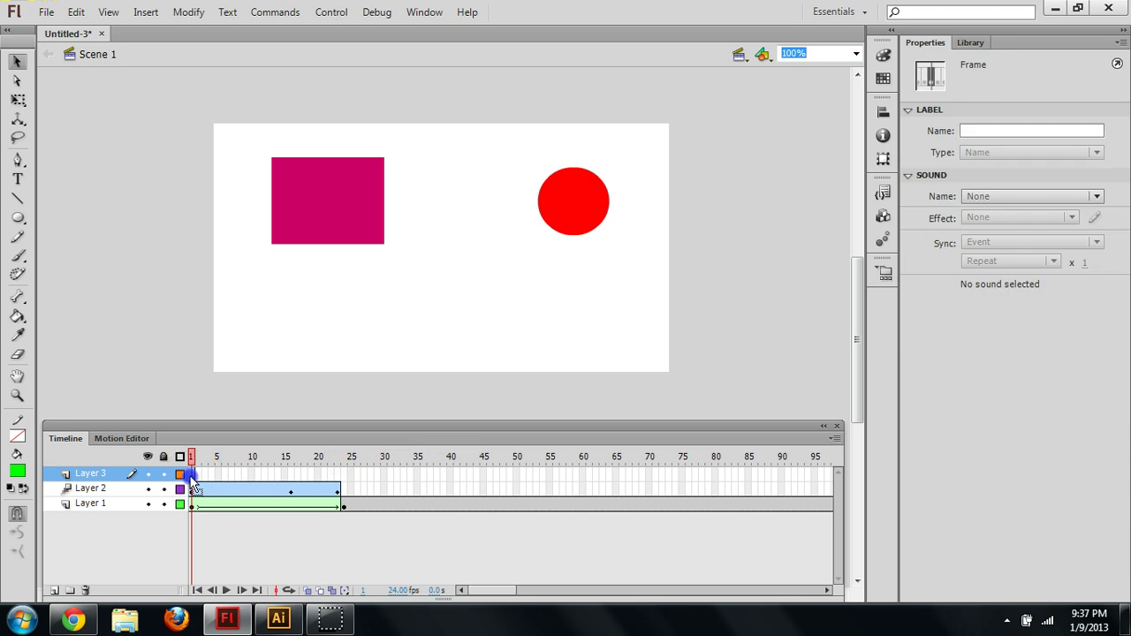
{"action": "left_click", "coordinate": [17, 274]}
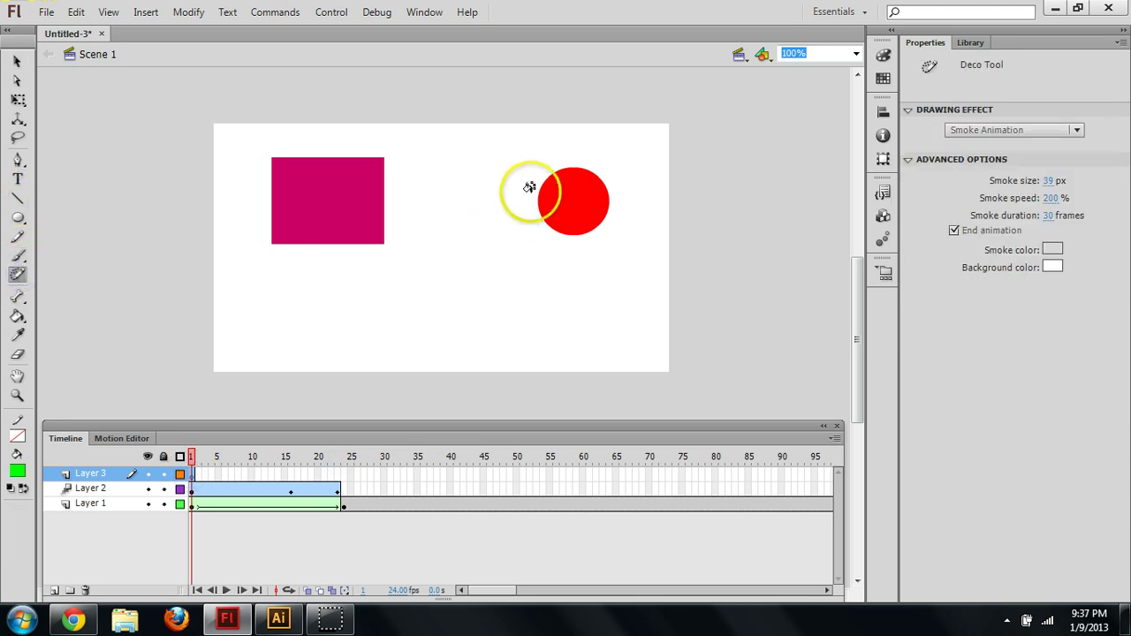
{"action": "mouse_move", "coordinate": [556, 179]}
{"action": "left_mouse_down"}
{"action": "mouse_move", "coordinate": [457, 239]}
{"action": "mouse_move", "coordinate": [448, 301]}
{"action": "mouse_move", "coordinate": [458, 332]}
{"action": "mouse_move", "coordinate": [532, 354]}
{"action": "mouse_move", "coordinate": [751, 292]}
{"action": "mouse_move", "coordinate": [643, 317]}
{"action": "mouse_move", "coordinate": [585, 358]}
{"action": "mouse_move", "coordinate": [582, 345]}
{"action": "mouse_move", "coordinate": [602, 328]}
{"action": "mouse_move", "coordinate": [463, 428]}
{"action": "mouse_move", "coordinate": [390, 459]}
{"action": "mouse_move", "coordinate": [311, 474]}
{"action": "left_mouse_up"}
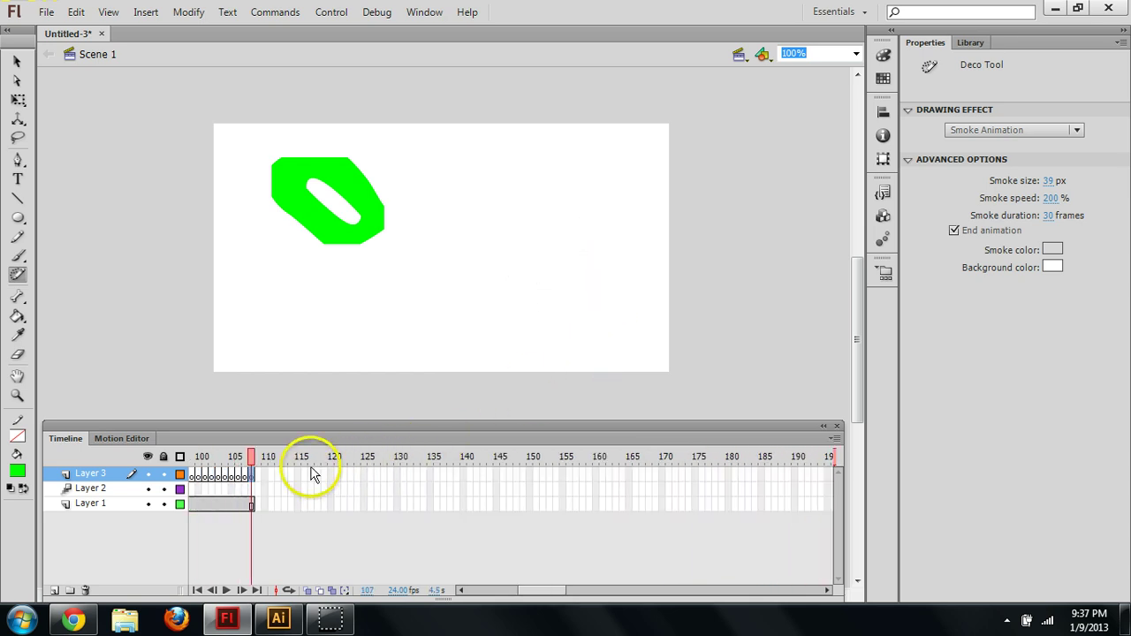
{"action": "key", "text": "ctrl+Return"}
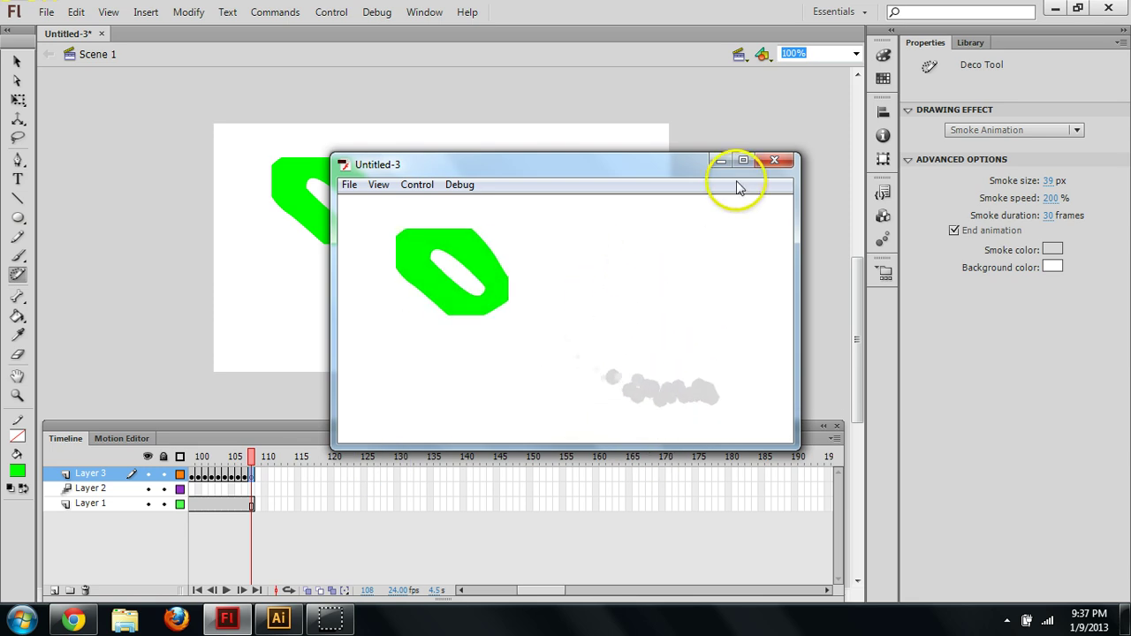
{"action": "left_click", "coordinate": [781, 160]}
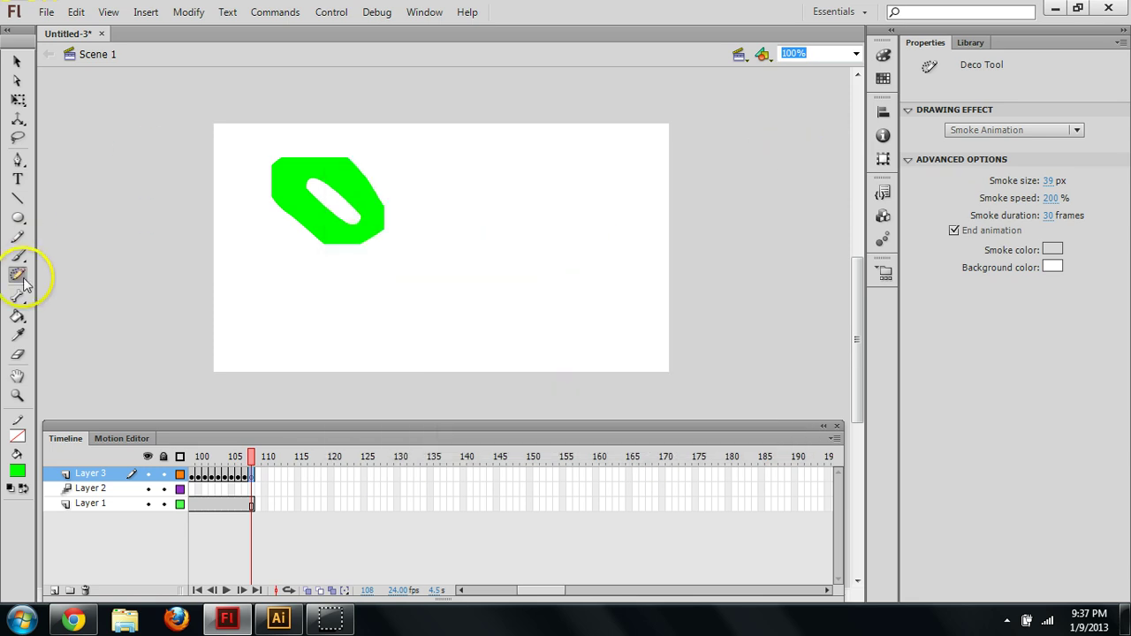
Set the Deco Tool's drawing effect to Tree Brush with the Cypress Tree type
{"action": "left_click", "coordinate": [976, 132]}
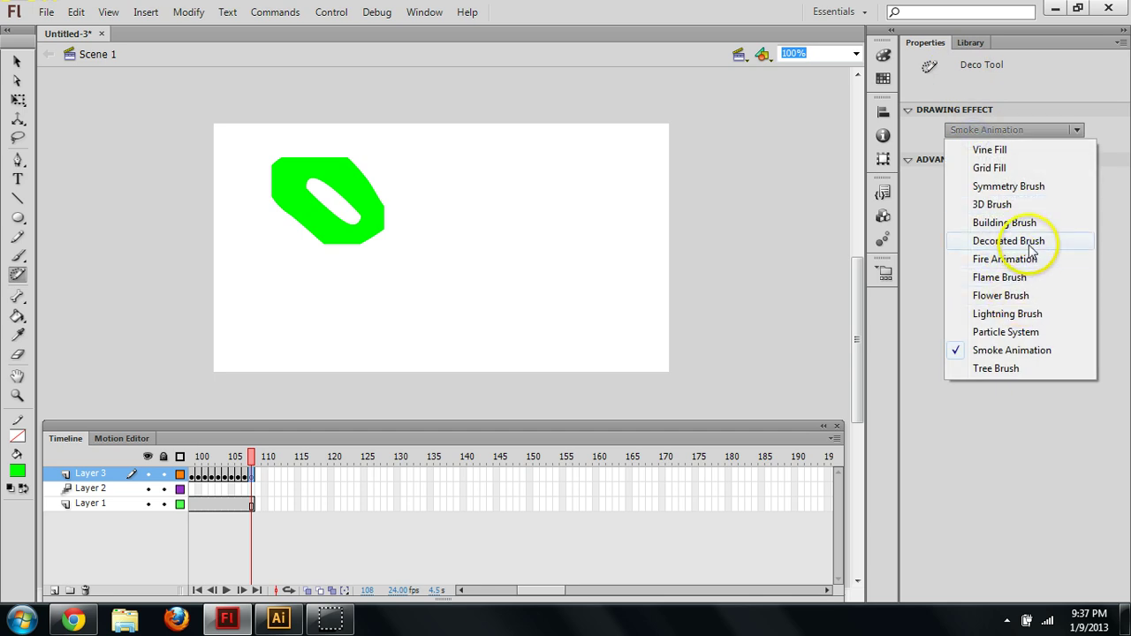
{"action": "left_click", "coordinate": [1016, 370]}
{"action": "left_click", "coordinate": [1016, 184]}
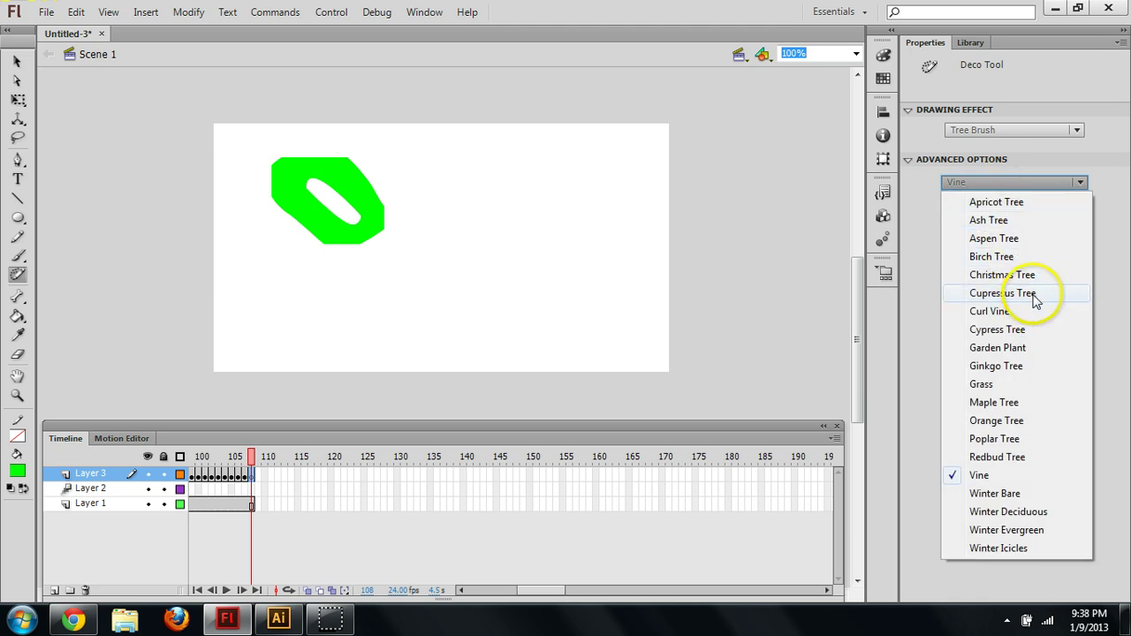
{"action": "left_click", "coordinate": [1026, 329]}
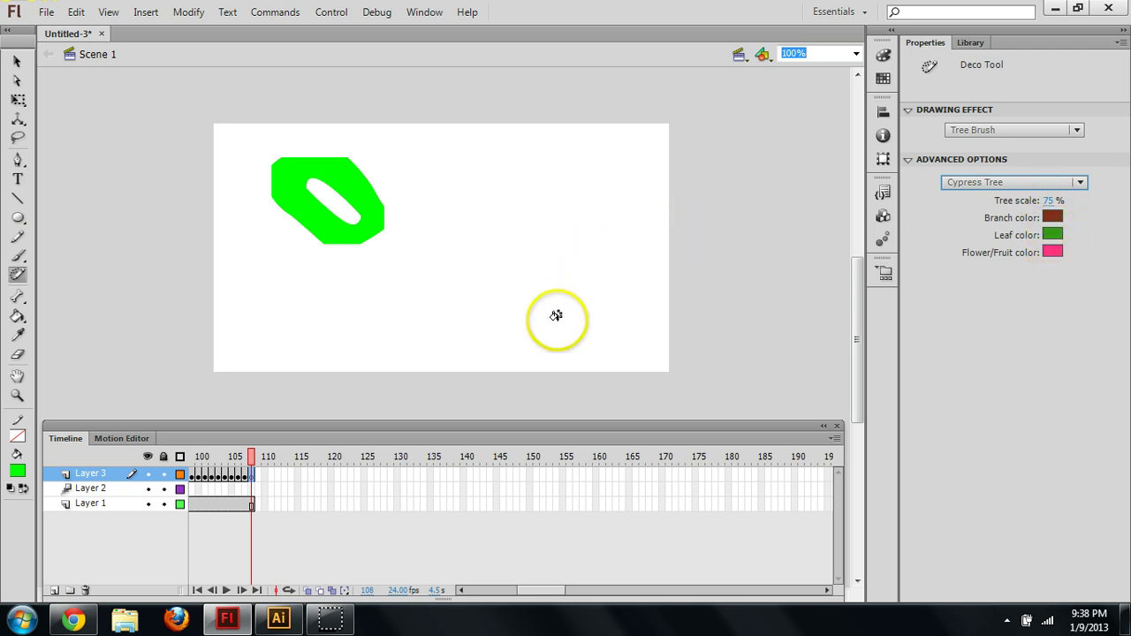
Paint several cypress branches on Layer 3's last frame, across the stage's right half and along its lower edge
{"action": "mouse_move", "coordinate": [552, 307]}
{"action": "left_mouse_down"}
{"action": "mouse_move", "coordinate": [546, 251]}
{"action": "mouse_move", "coordinate": [507, 195]}
{"action": "mouse_move", "coordinate": [437, 184]}
{"action": "left_mouse_up"}
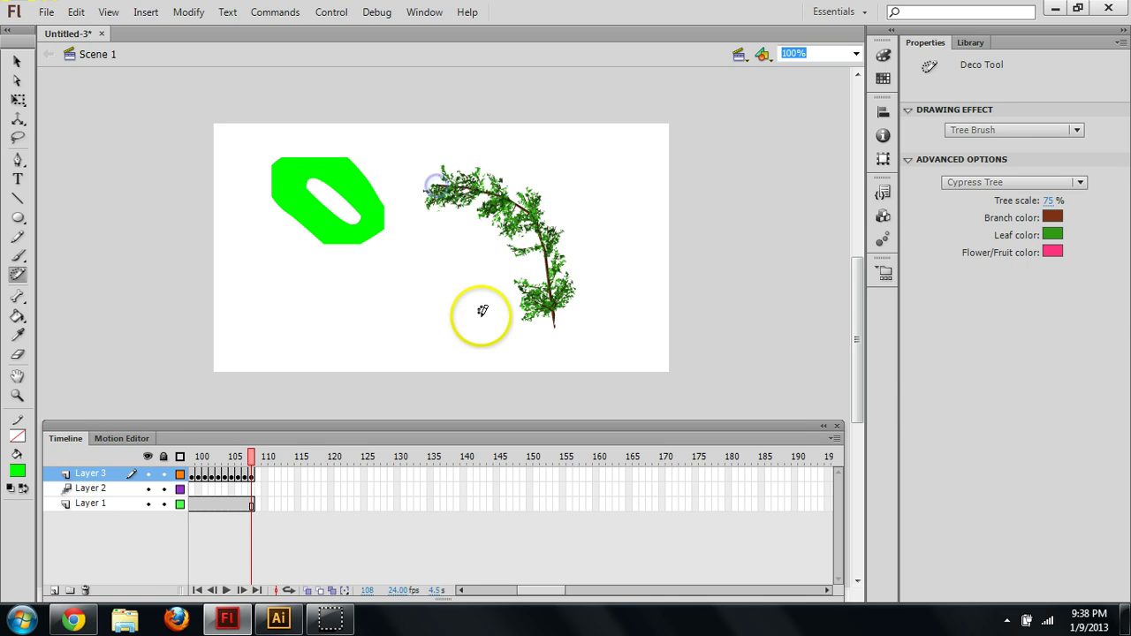
{"action": "mouse_move", "coordinate": [559, 177]}
{"action": "left_mouse_down"}
{"action": "mouse_move", "coordinate": [651, 143]}
{"action": "mouse_move", "coordinate": [640, 166]}
{"action": "mouse_move", "coordinate": [536, 224]}
{"action": "left_mouse_up"}
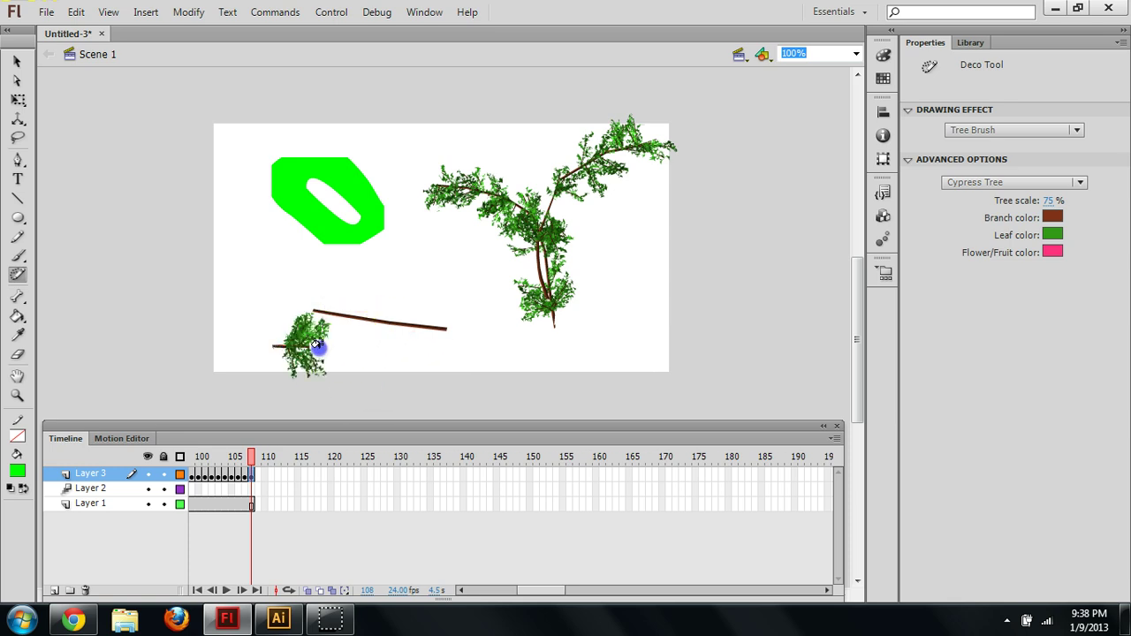
{"action": "left_click_drag", "start_coordinate": [349, 345], "coordinate": [420, 353]}
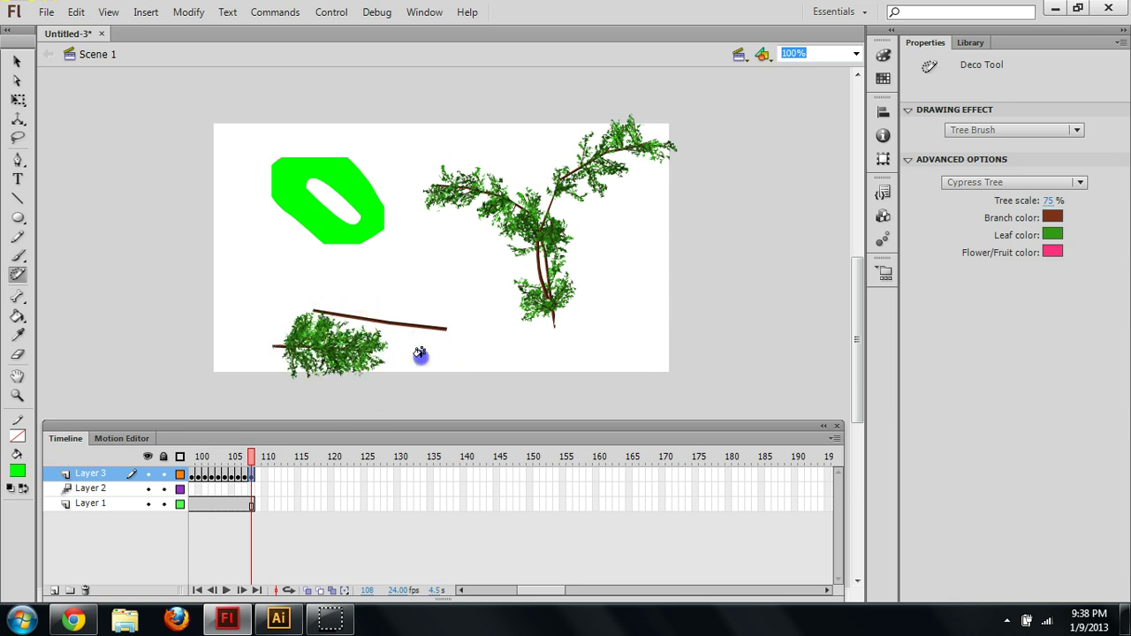
{"action": "left_click", "coordinate": [497, 366]}
{"action": "left_click_drag", "start_coordinate": [482, 281], "coordinate": [479, 256]}
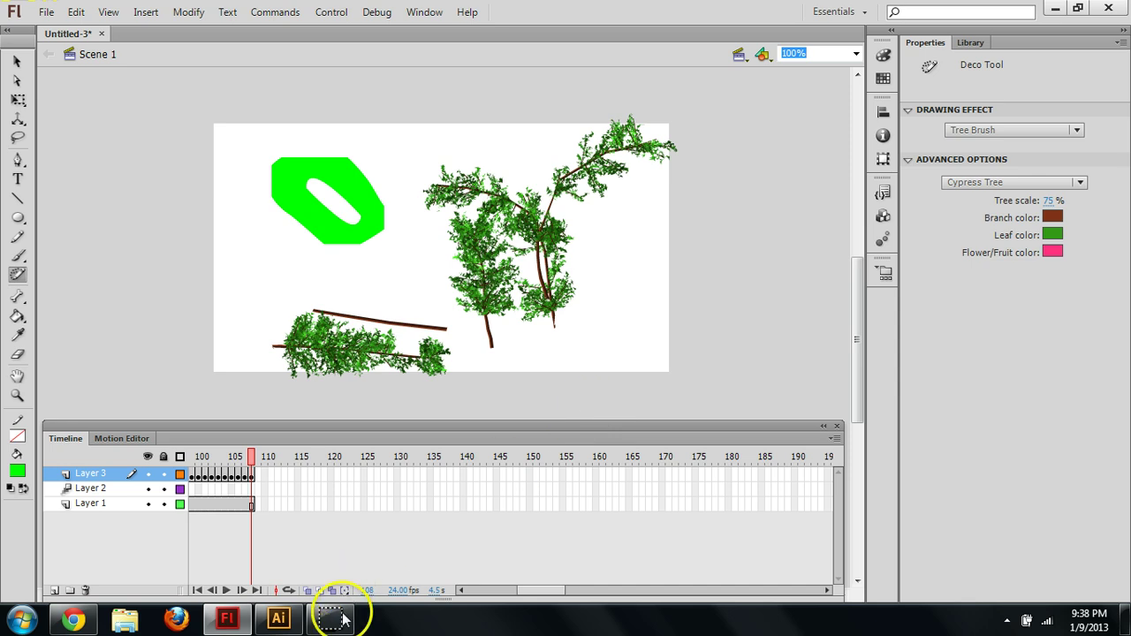
{"action": "mouse_move", "coordinate": [343, 619]}
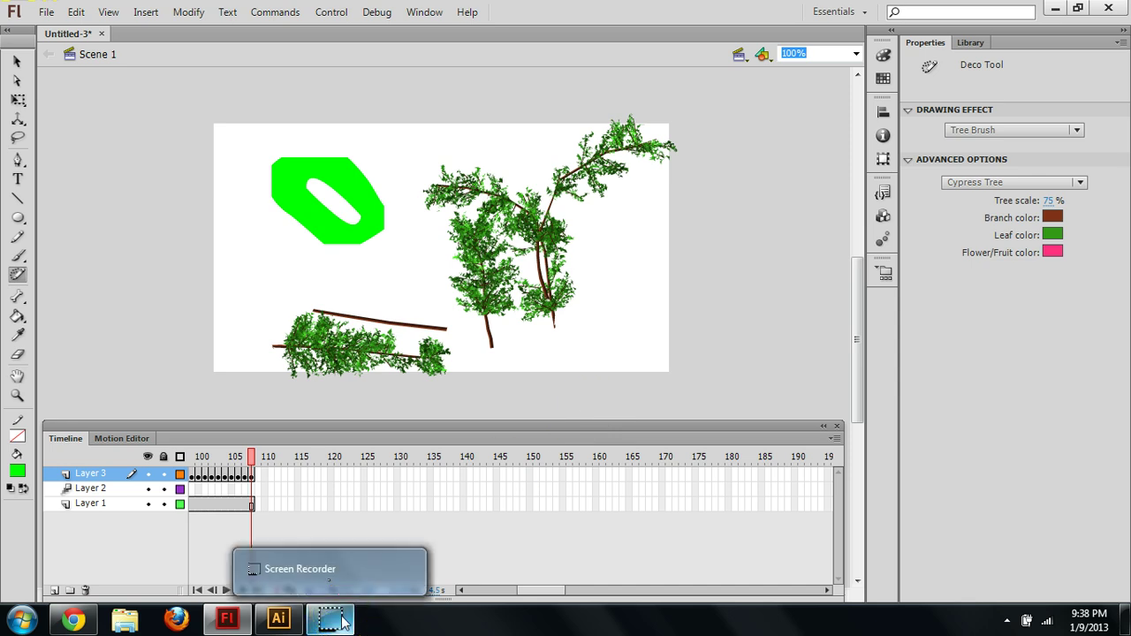